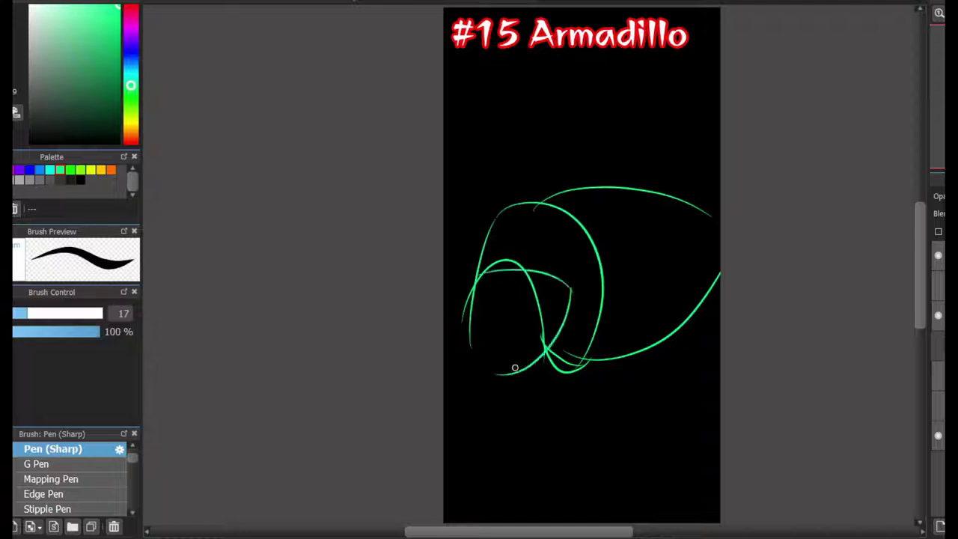
Redraw the armadillo's lower face curve and sketch its brow, eye, front foot and shell rim in green
key(ctrl+z)
drag(576, 296, 501, 385)
mouse_move(578, 294)
mouse_down()
mouse_move(501, 289)
mouse_move(578, 294)
mouse_up()
key(ctrl+z)
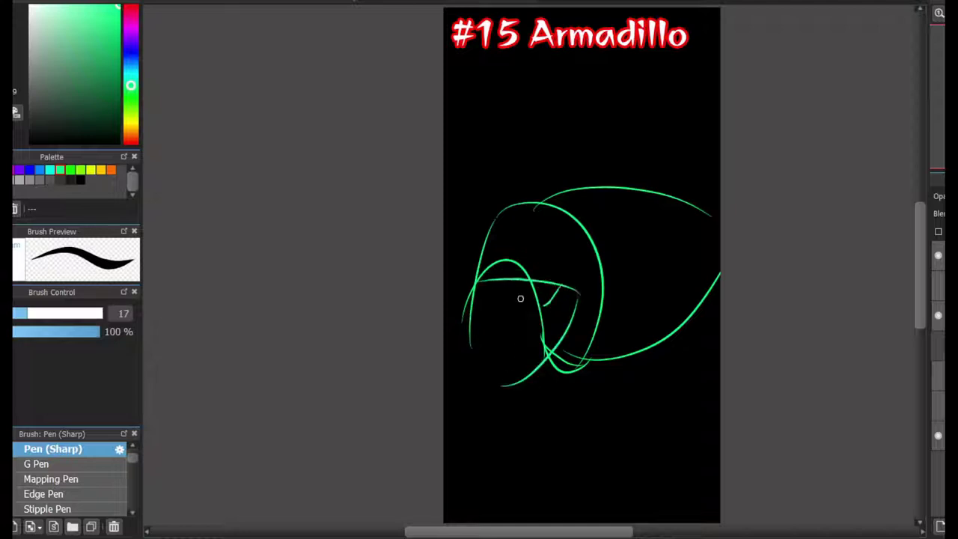
drag(545, 350, 602, 370)
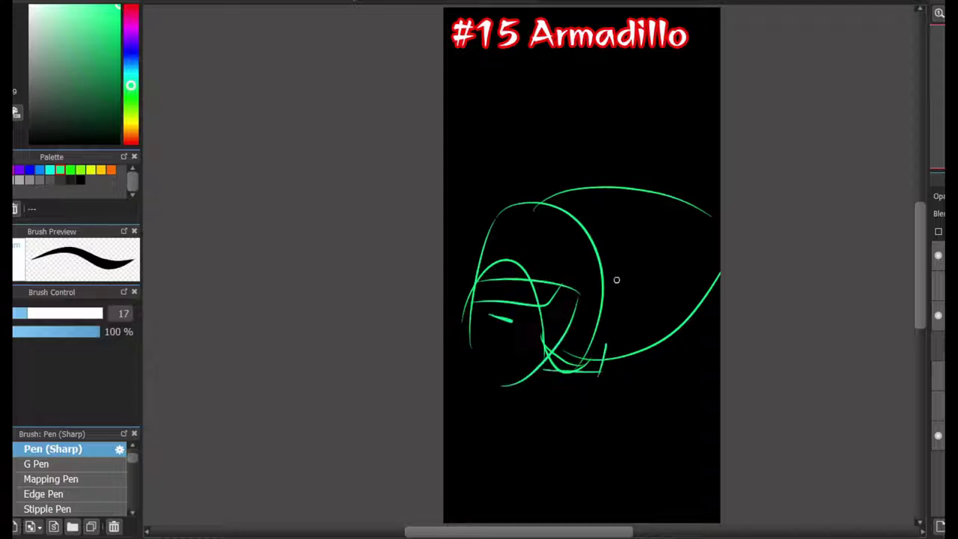
drag(603, 253, 605, 368)
mouse_move(607, 263)
mouse_down()
mouse_move(529, 219)
mouse_move(476, 290)
mouse_move(510, 322)
mouse_up()
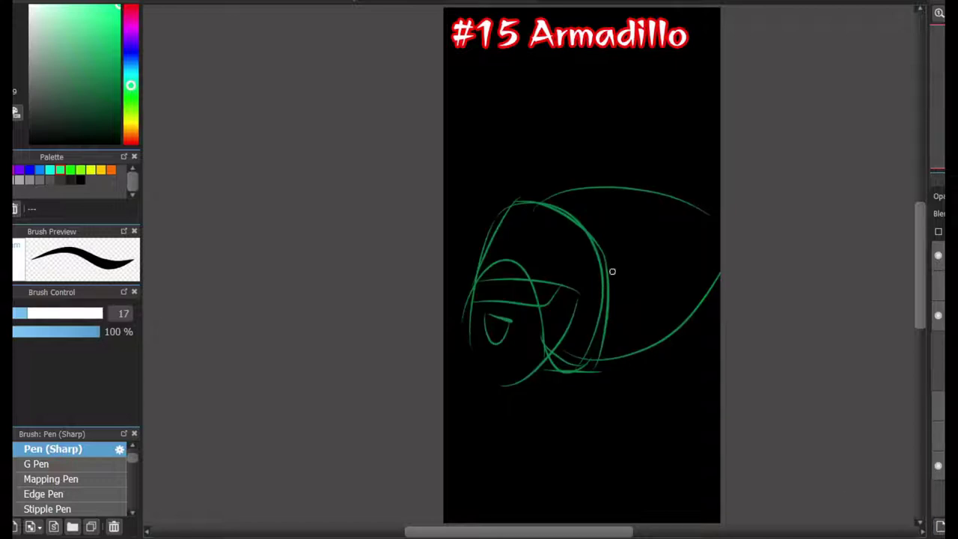
drag(619, 243, 648, 261)
key(ctrl+z)
mouse_move(544, 203)
mouse_down()
mouse_move(496, 291)
mouse_move(624, 285)
mouse_up()
drag(500, 292, 580, 225)
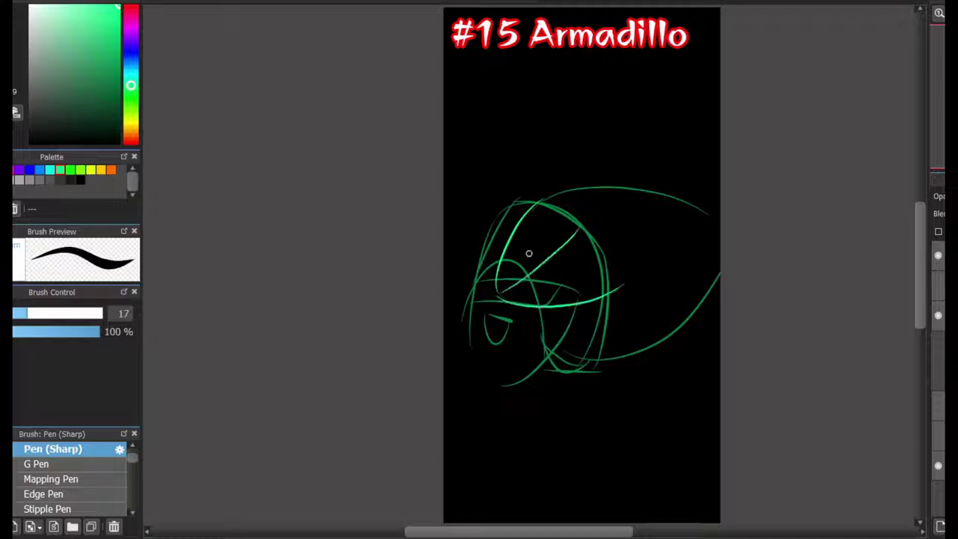
drag(548, 259, 520, 268)
mouse_move(583, 182)
mouse_down()
mouse_move(528, 228)
mouse_move(558, 383)
mouse_up()
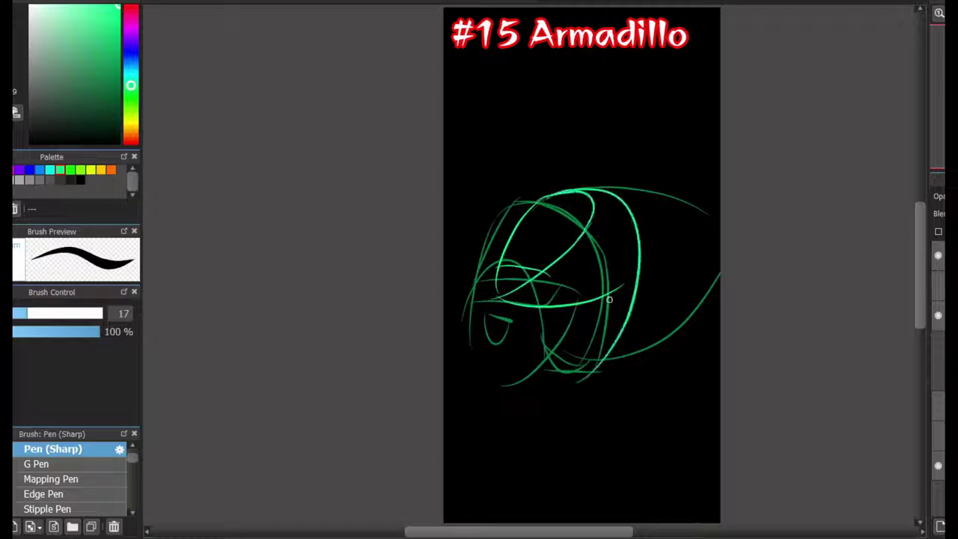
key(ctrl+z)
drag(570, 182, 557, 397)
drag(637, 238, 645, 321)
key(ctrl+z)
key(ctrl+z)
key(ctrl+z)
key(ctrl+z)
key(ctrl+z)
key(ctrl+z)
key(ctrl+z)
key(ctrl+z)
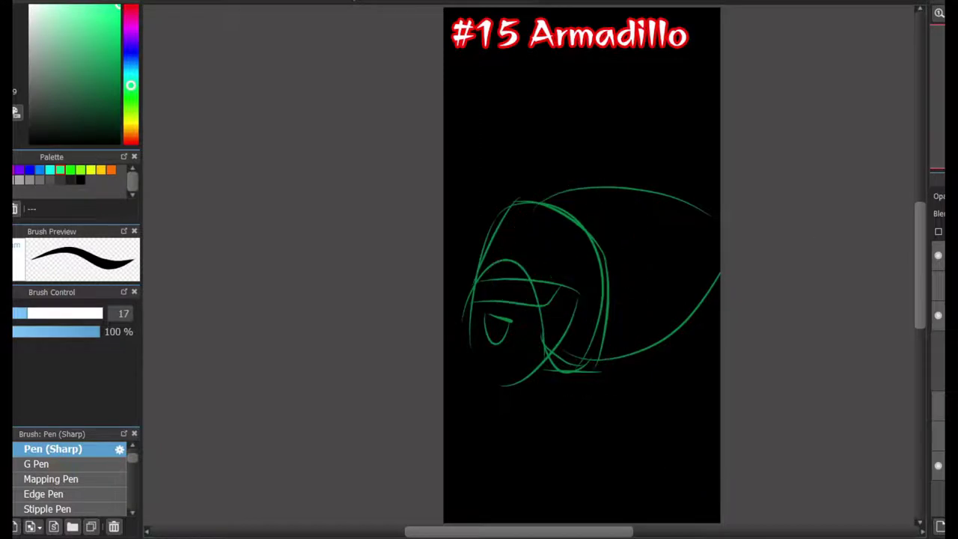
scroll(598, 374, down, 1)
mouse_move(551, 200)
mouse_down()
mouse_move(660, 410)
mouse_move(615, 195)
mouse_up()
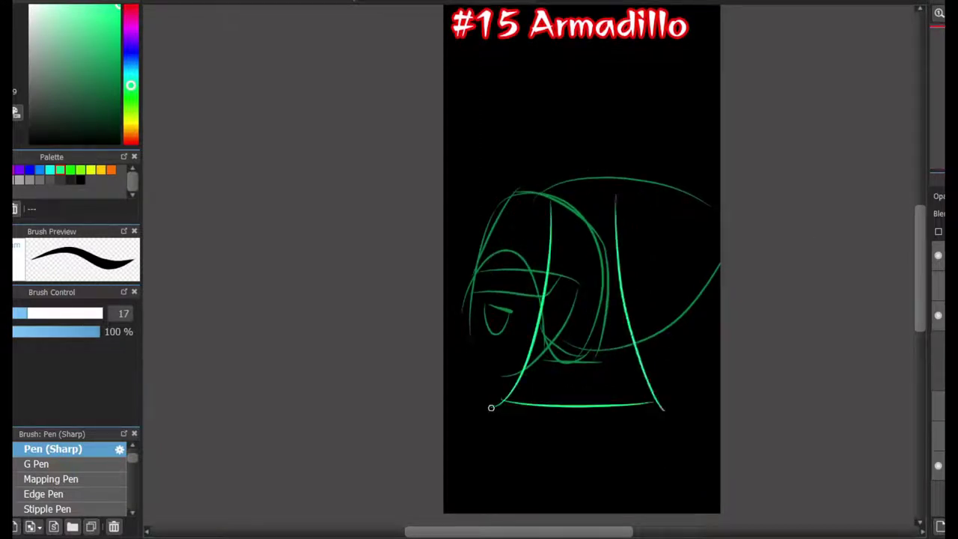
key(ctrl+z)
key(ctrl+z)
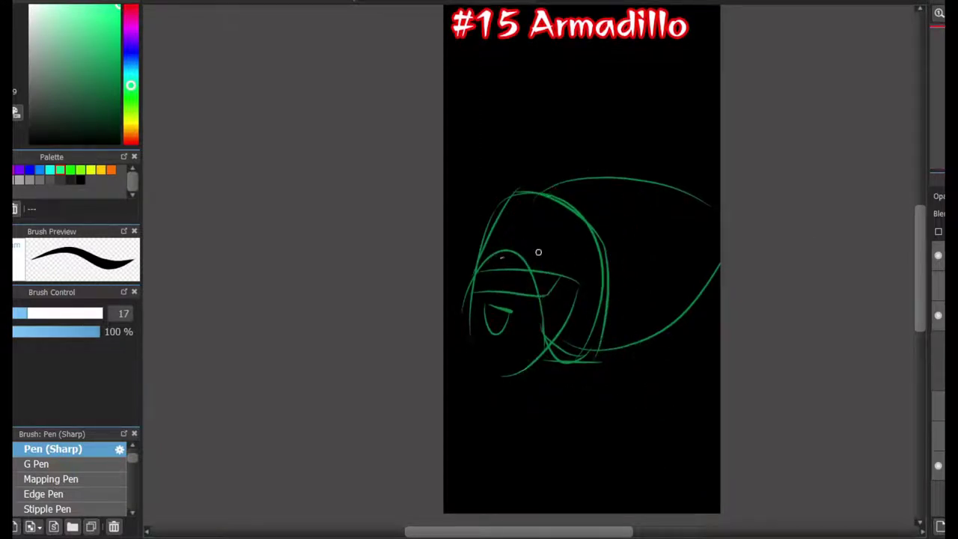
drag(500, 257, 514, 361)
drag(562, 271, 470, 293)
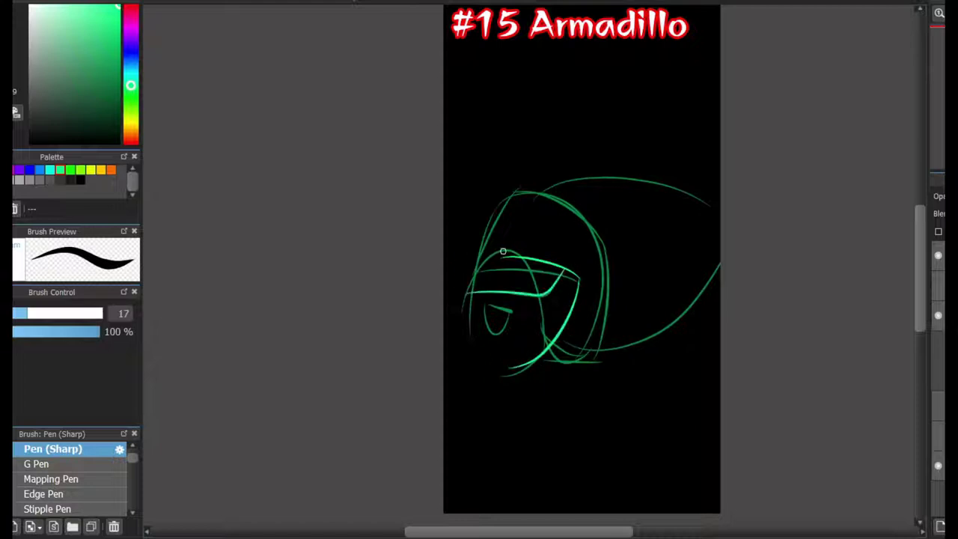
drag(501, 366, 465, 299)
key(ctrl+z)
key(ctrl+z)
Sketch a standing armadillo in green with an oval body, crossed arm lines, bent legs, angular feet and a pointed tail
mouse_move(511, 378)
mouse_down()
mouse_move(517, 241)
mouse_move(580, 298)
mouse_up()
drag(509, 266, 586, 316)
mouse_move(553, 404)
mouse_down()
mouse_move(524, 343)
mouse_move(494, 396)
mouse_move(566, 410)
mouse_up()
drag(502, 410, 493, 476)
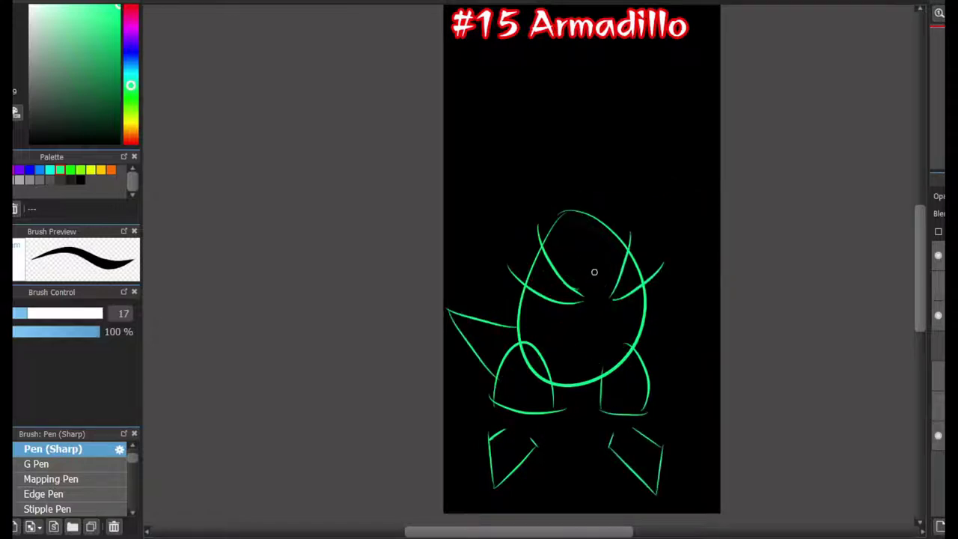
Sketch the domed head and muzzle above the body, and add the shell's back curve, rounded shoulders and ankle lines
mouse_move(539, 217)
mouse_down()
mouse_move(598, 280)
mouse_move(587, 168)
mouse_up()
key(ctrl+z)
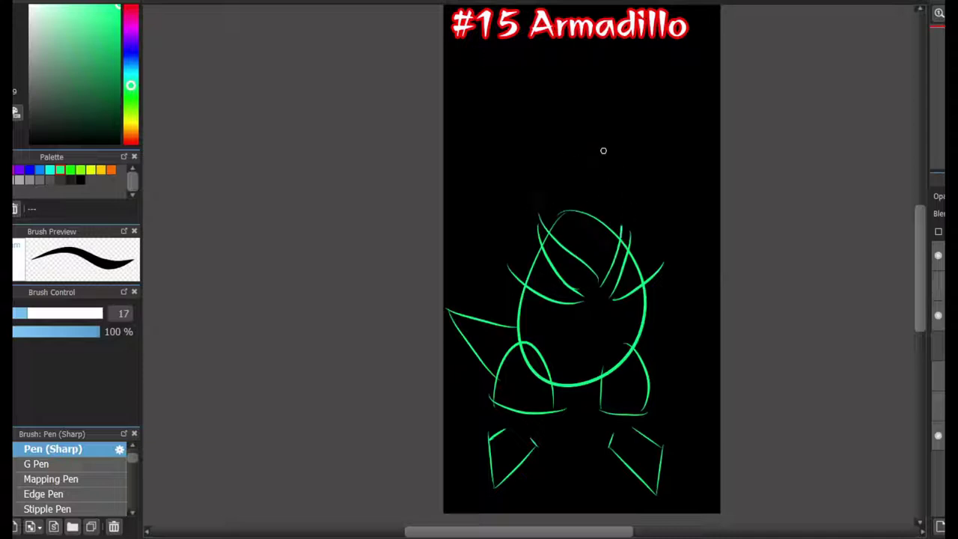
drag(619, 225, 527, 202)
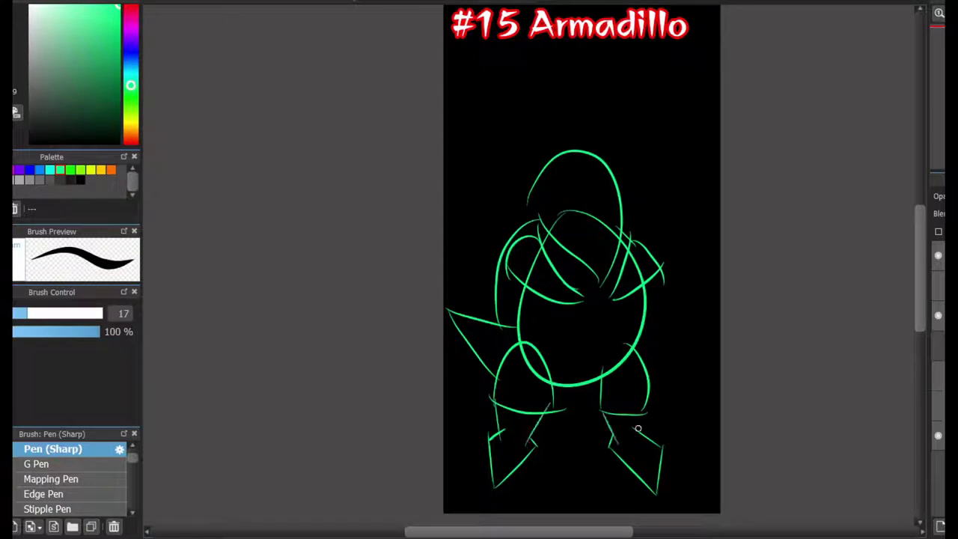
Apply a 4 by 4 mesh transform to the sketch, shifting it up and right and warping the legs and feet
key(ctrl+shift+t)
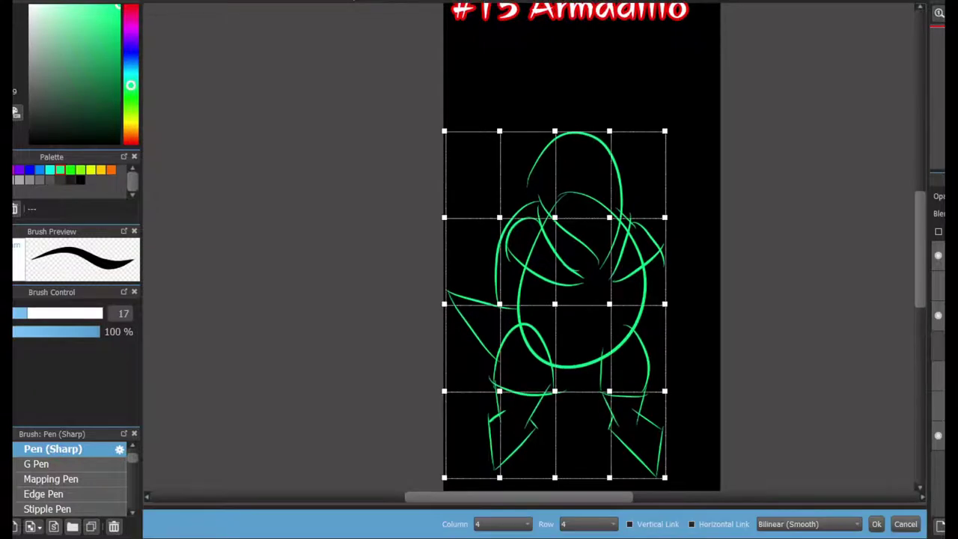
drag(554, 304, 572, 289)
drag(517, 464, 517, 443)
drag(463, 376, 487, 372)
drag(573, 377, 558, 376)
drag(628, 376, 634, 371)
drag(683, 464, 691, 437)
drag(628, 463, 640, 448)
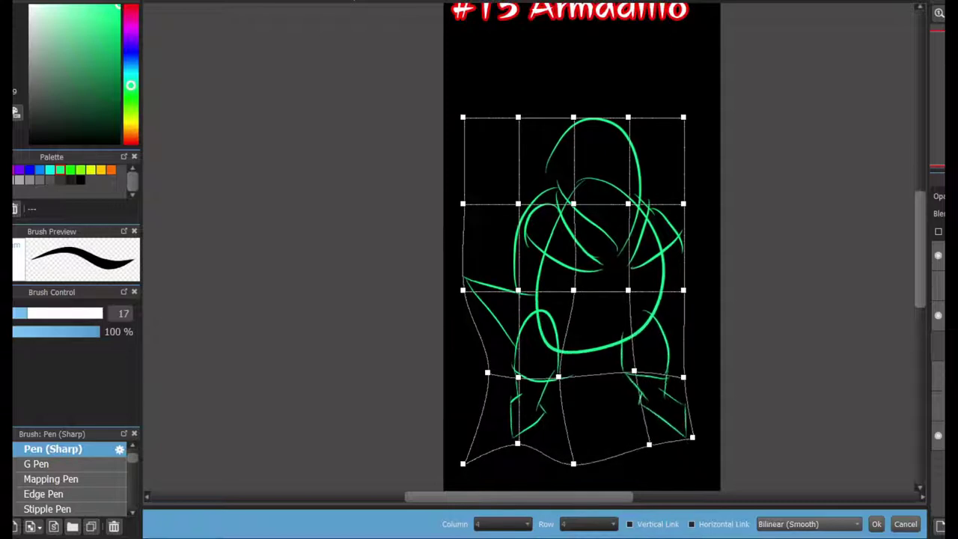
drag(683, 377, 689, 369)
Warp the belly, head, shoulders and tail tip with the mesh and apply the transform
drag(573, 290, 570, 302)
drag(628, 289, 629, 308)
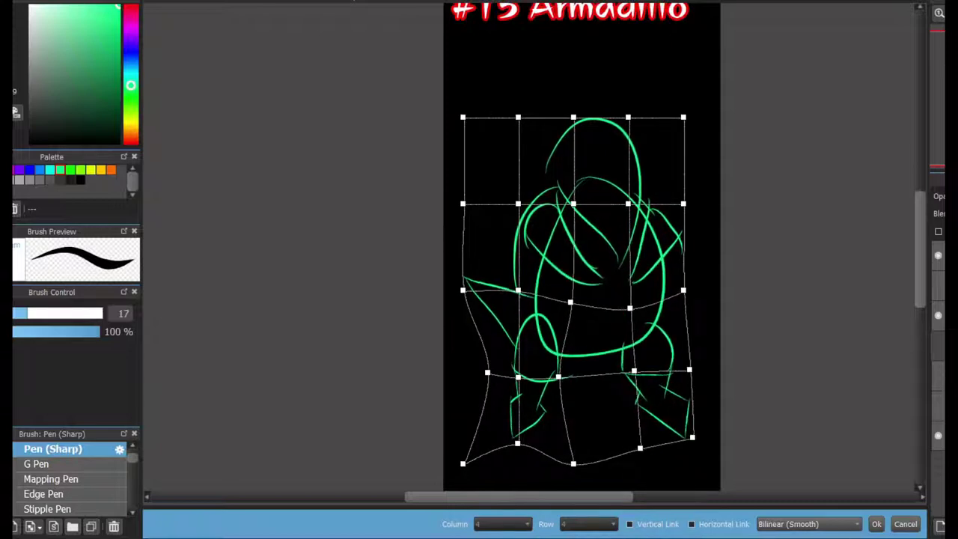
drag(628, 202, 633, 193)
drag(627, 117, 630, 109)
drag(574, 203, 573, 199)
drag(683, 203, 683, 212)
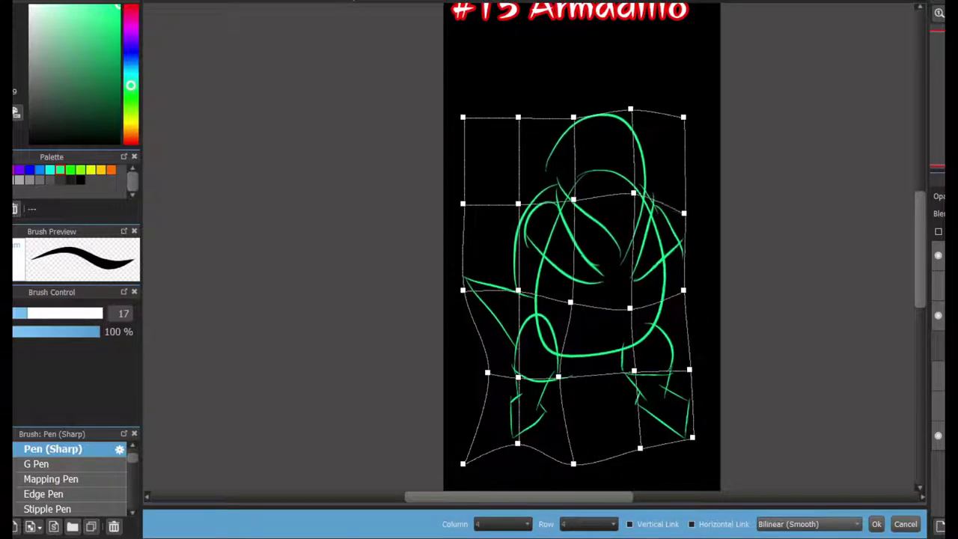
drag(518, 203, 518, 201)
drag(462, 289, 457, 281)
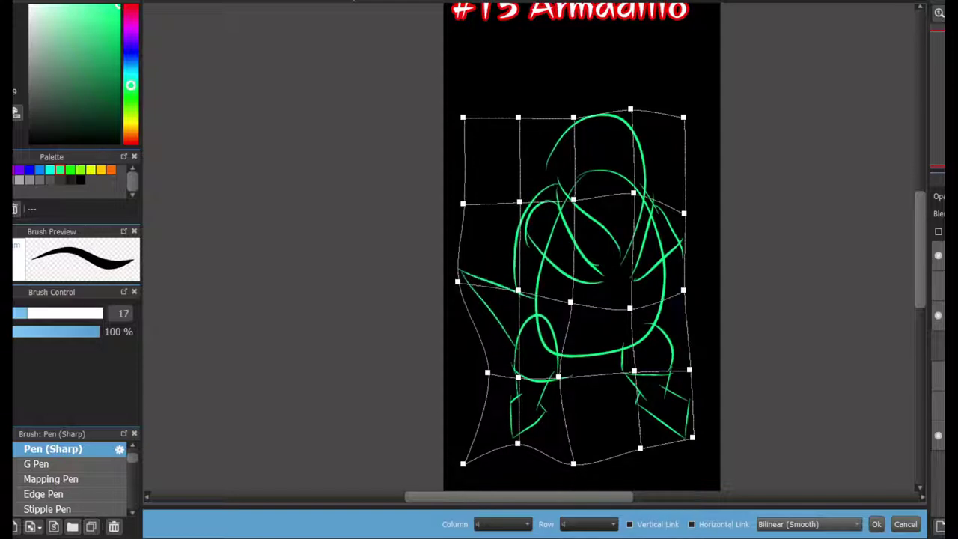
key(Return)
scroll(592, 88, up, 3)
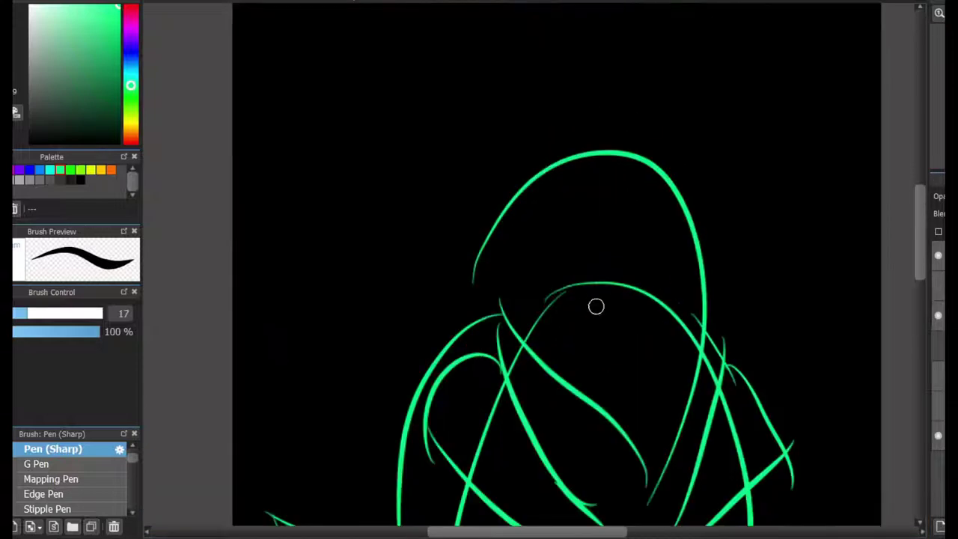
drag(507, 224, 607, 340)
drag(534, 241, 528, 266)
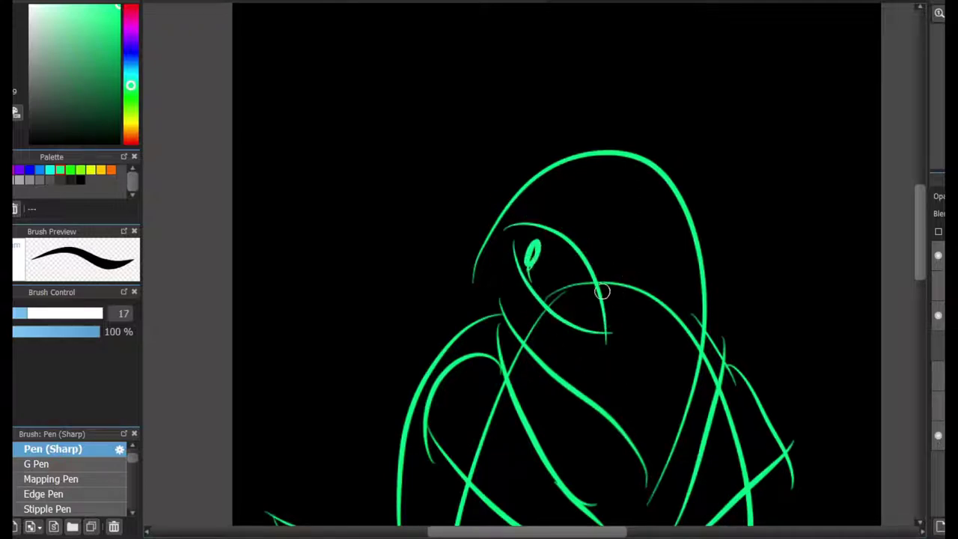
key(ctrl+z)
key(ctrl+z)
drag(530, 188, 706, 292)
key(ctrl+z)
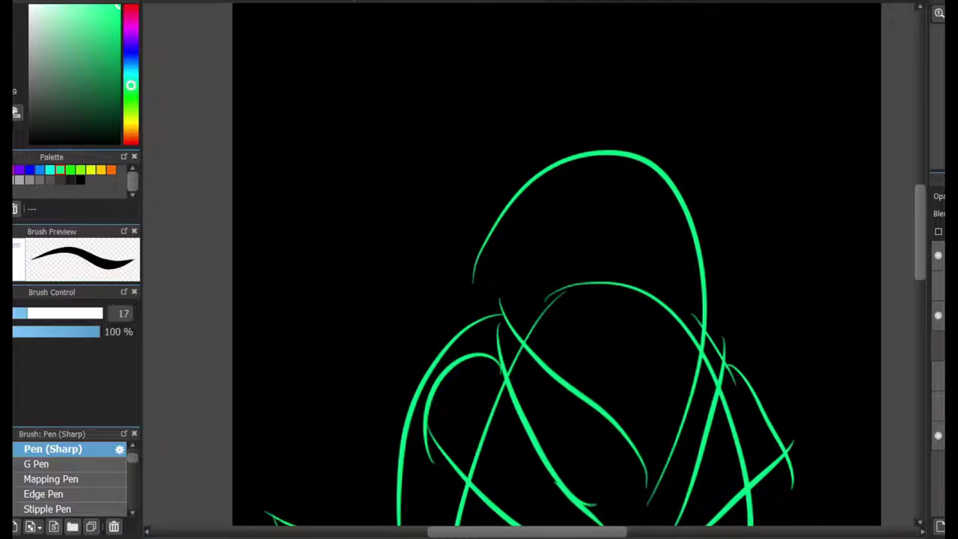
mouse_move(557, 236)
mouse_down()
mouse_move(695, 246)
mouse_move(554, 224)
mouse_up()
key(ctrl+z)
Sketch a curved plate line across the top of the head and a small upright oval beside it in green
drag(558, 166, 569, 260)
drag(510, 250, 558, 268)
key(ctrl+z)
drag(557, 232, 534, 321)
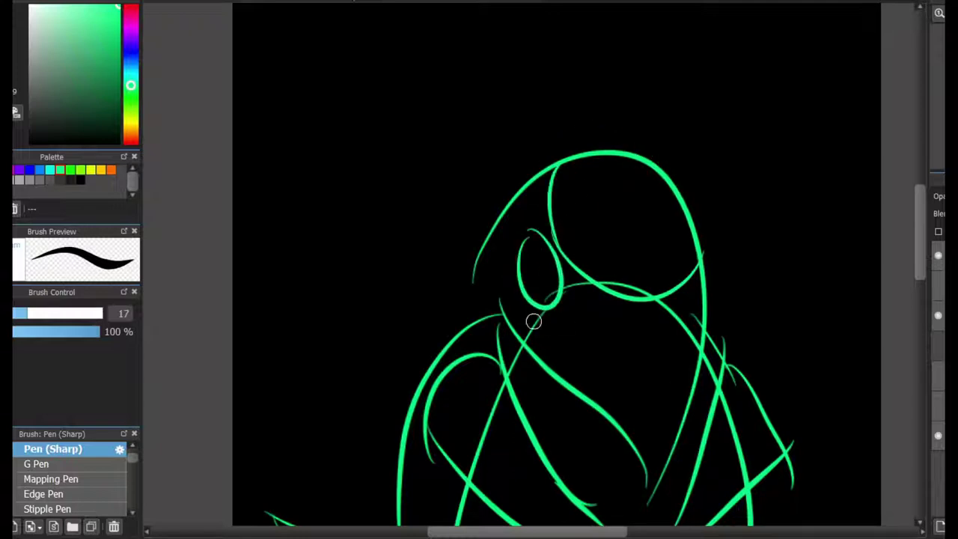
mouse_move(524, 270)
mouse_down()
mouse_move(633, 406)
mouse_move(554, 122)
mouse_move(549, 280)
mouse_up()
key(ctrl+z)
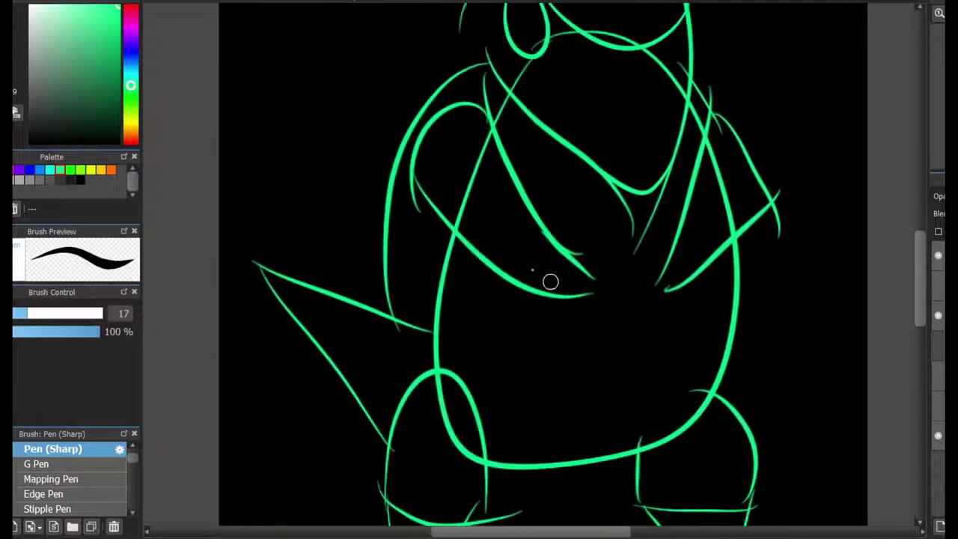
Redraw both feet as pointed shapes and outline the left thigh in blue over the green sketch
drag(716, 227, 733, 54)
scroll(767, 272, up, 1)
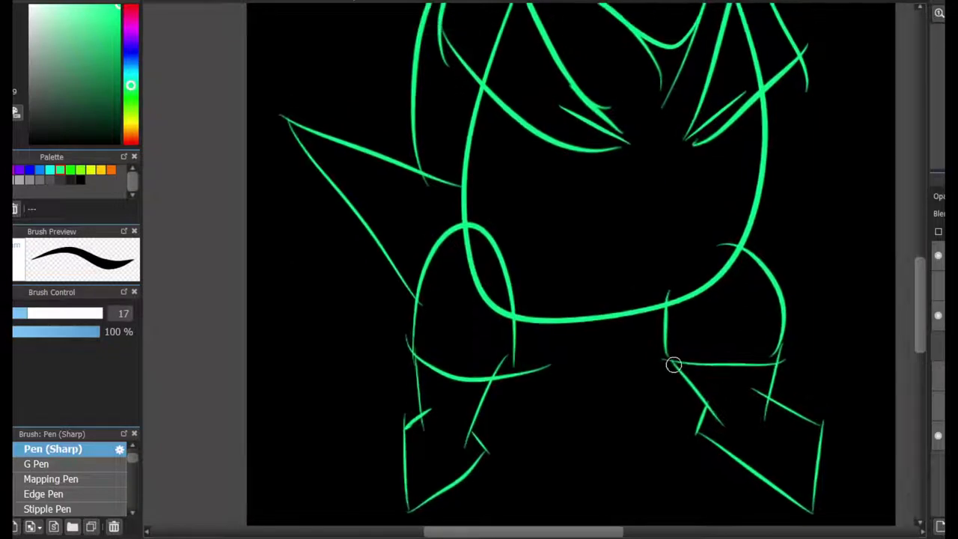
mouse_move(673, 364)
mouse_down()
mouse_move(672, 389)
mouse_move(696, 444)
mouse_move(774, 447)
mouse_up()
drag(748, 386, 861, 451)
drag(774, 447, 868, 462)
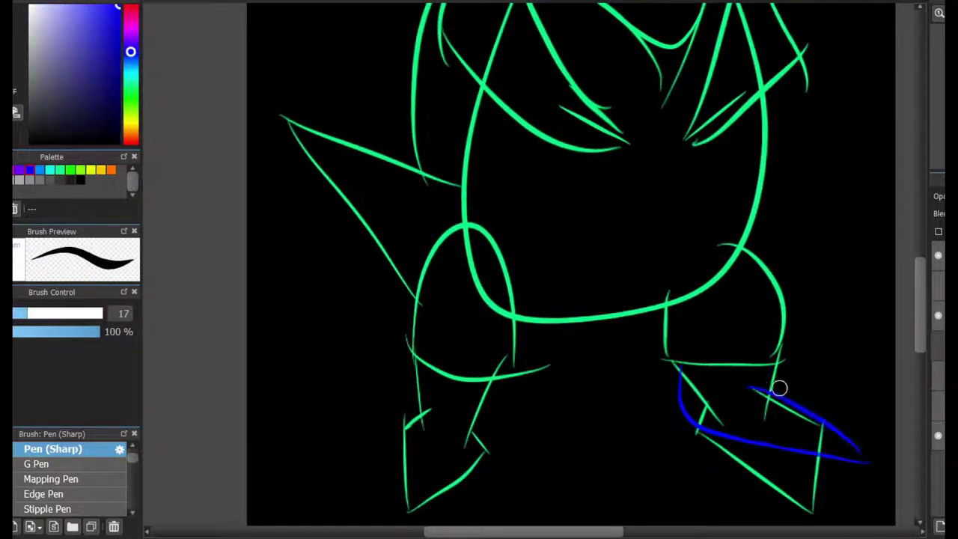
mouse_move(412, 397)
mouse_down()
mouse_move(487, 419)
mouse_move(408, 512)
mouse_up()
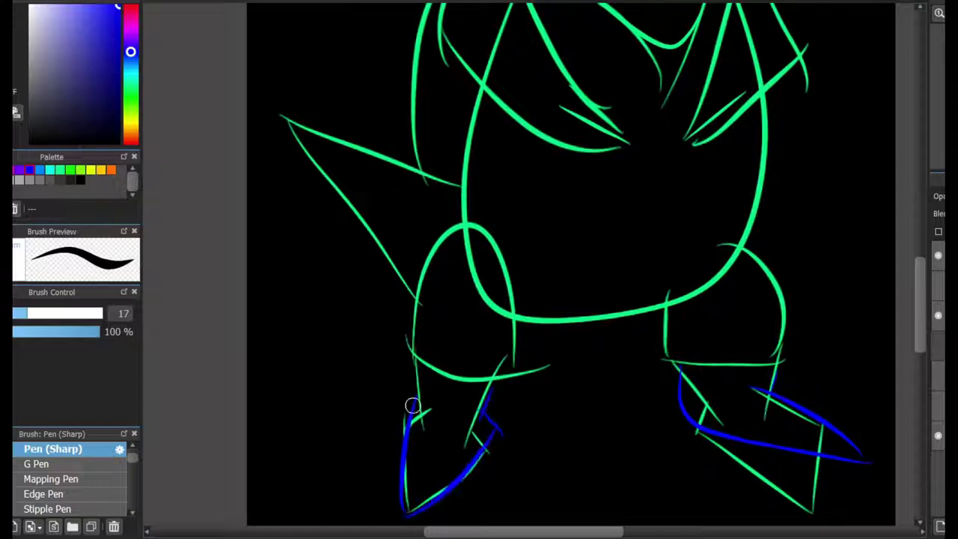
drag(436, 252, 438, 240)
scroll(845, 312, up, 3)
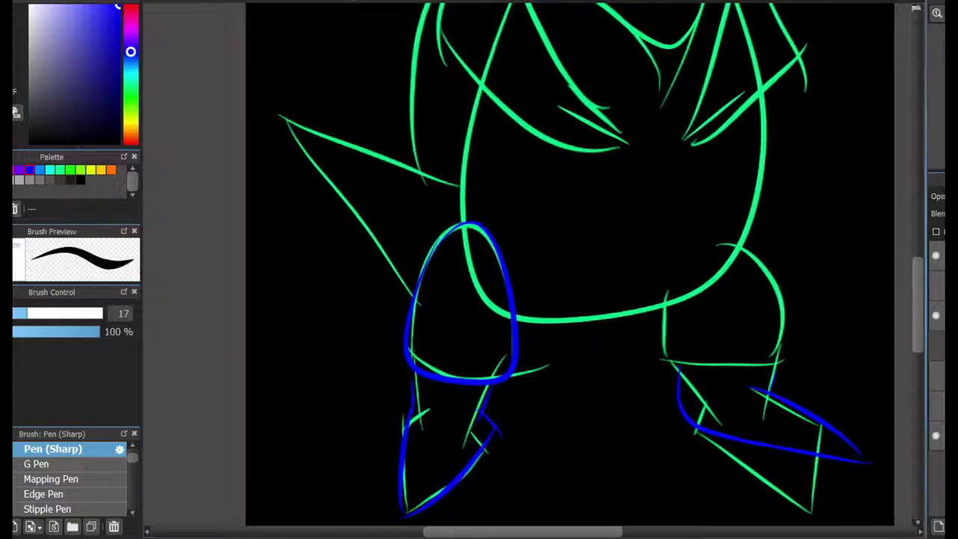
Draw the lower edge of the body, the back of the head and the shell's back curve in blue
mouse_move(482, 413)
mouse_down()
mouse_move(636, 412)
mouse_move(681, 438)
mouse_move(764, 258)
mouse_up()
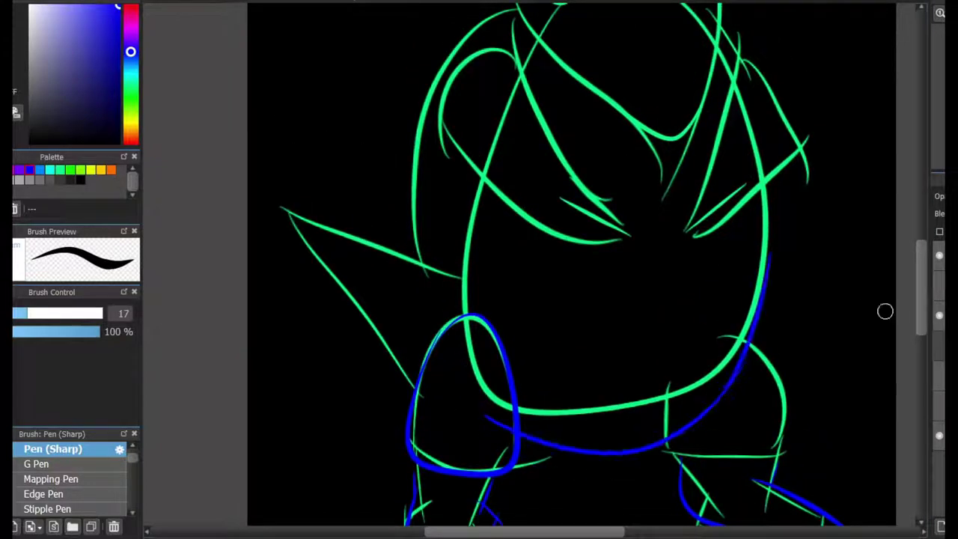
scroll(883, 309, up, 6)
scroll(665, 422, up, 1)
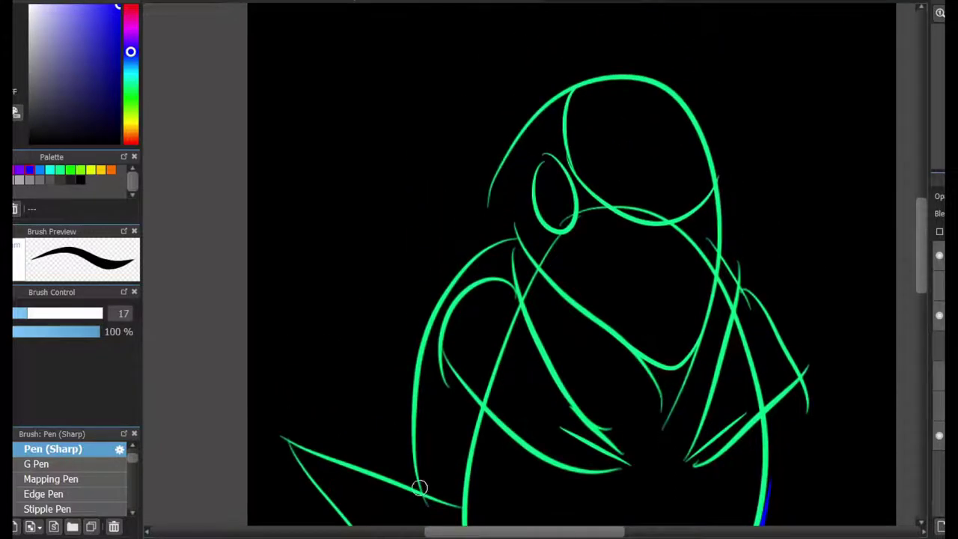
drag(517, 241, 519, 142)
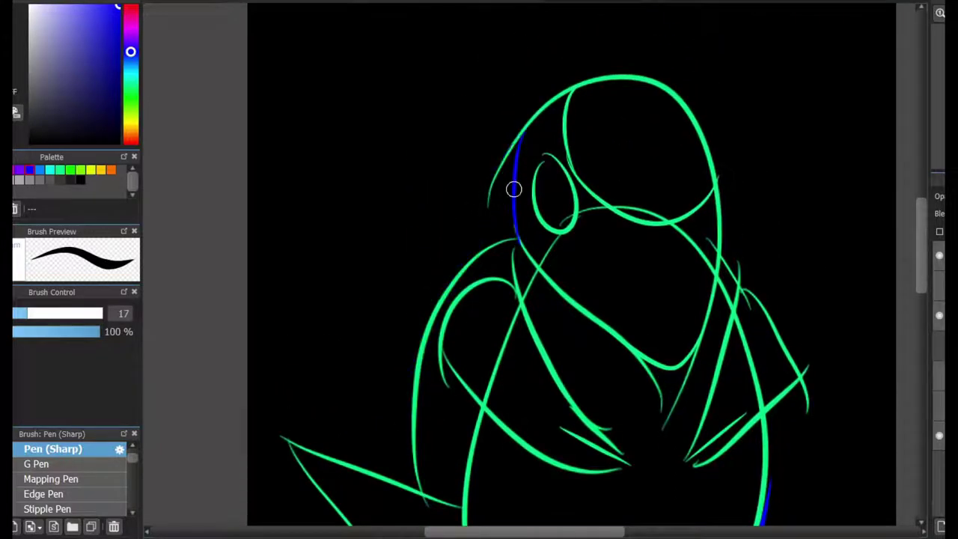
mouse_move(511, 196)
mouse_down()
mouse_move(418, 496)
mouse_move(564, 342)
mouse_up()
Draw a thicker, longer tail in blue out to the canvas edge and divide it with two curved bands
drag(435, 258, 531, 441)
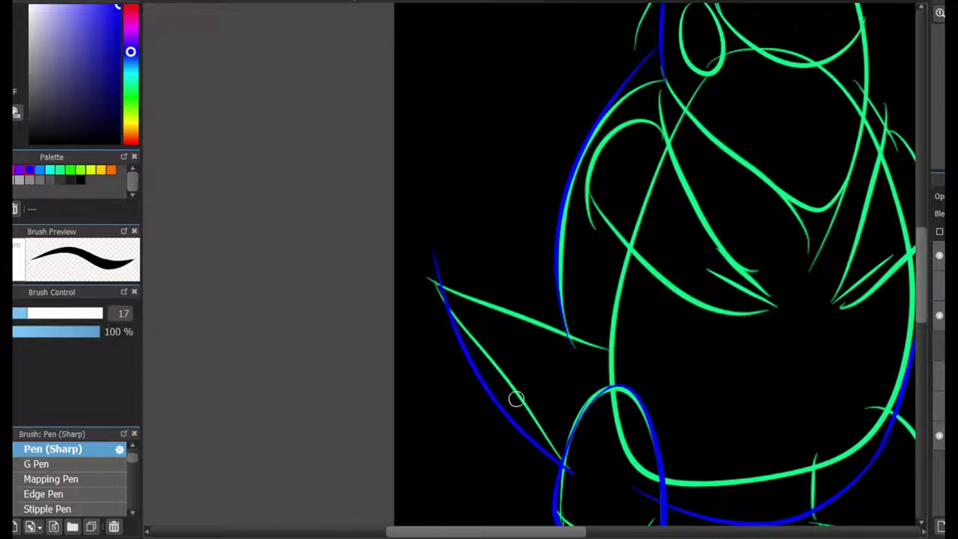
key(ctrl+z)
mouse_move(579, 345)
mouse_down()
mouse_move(400, 271)
mouse_move(559, 464)
mouse_up()
drag(503, 418, 503, 429)
drag(453, 312, 441, 378)
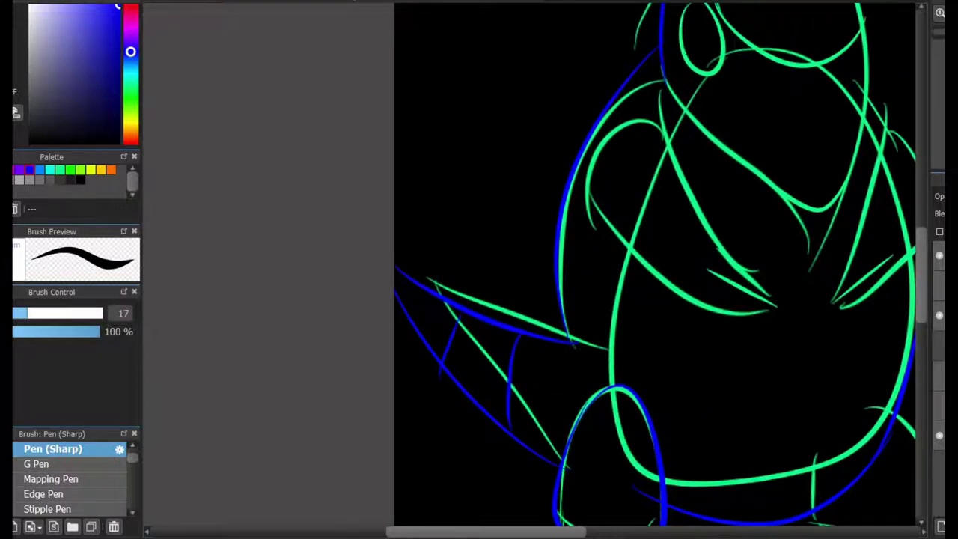
Draw a blue line down the side of the belly and two crossing diagonal lines over the chest at the hands
drag(674, 374, 538, 362)
mouse_move(562, 136)
mouse_down()
mouse_move(499, 361)
mouse_move(505, 400)
mouse_move(506, 383)
mouse_up()
key(ctrl+z)
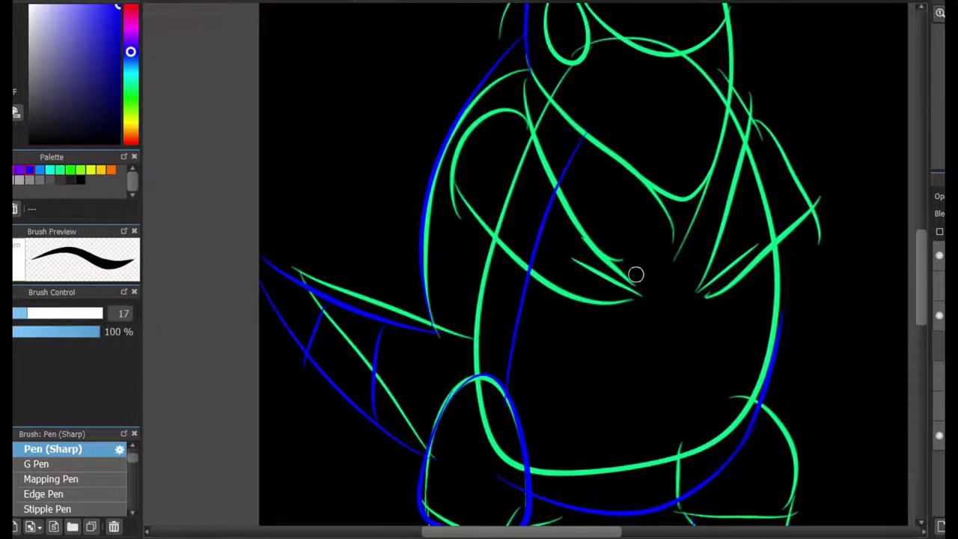
mouse_move(586, 405)
mouse_down()
mouse_move(700, 274)
mouse_move(695, 260)
mouse_up()
key(ctrl+z)
key(ctrl+z)
drag(719, 202, 584, 404)
drag(643, 243, 696, 346)
Draw the lower edge of the head plate in blue as a bent line across the forehead to the far side
scroll(760, 332, up, 5)
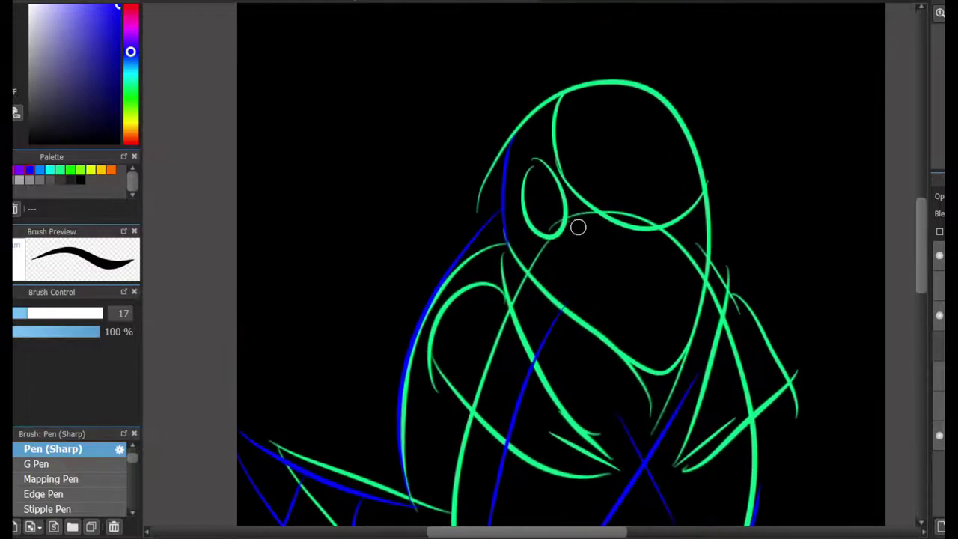
mouse_move(523, 72)
mouse_down()
mouse_move(587, 238)
mouse_move(581, 187)
mouse_move(612, 213)
mouse_move(749, 217)
mouse_up()
key(ctrl+z)
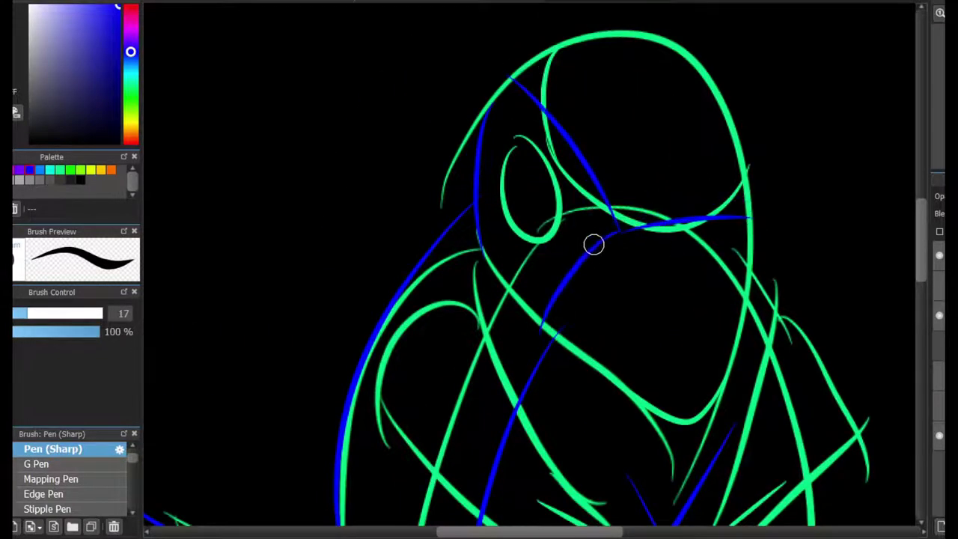
drag(491, 156, 485, 252)
key(ctrl+z)
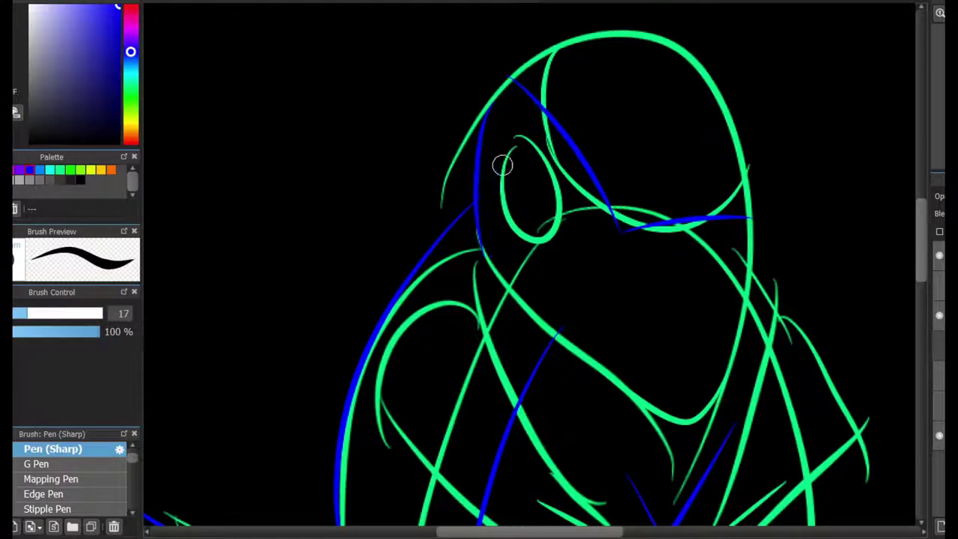
Select the green eye oval with its surrounding lines, move it slightly toward the centre of the face, and deselect
key(m)
drag(491, 124, 556, 192)
drag(491, 183, 589, 250)
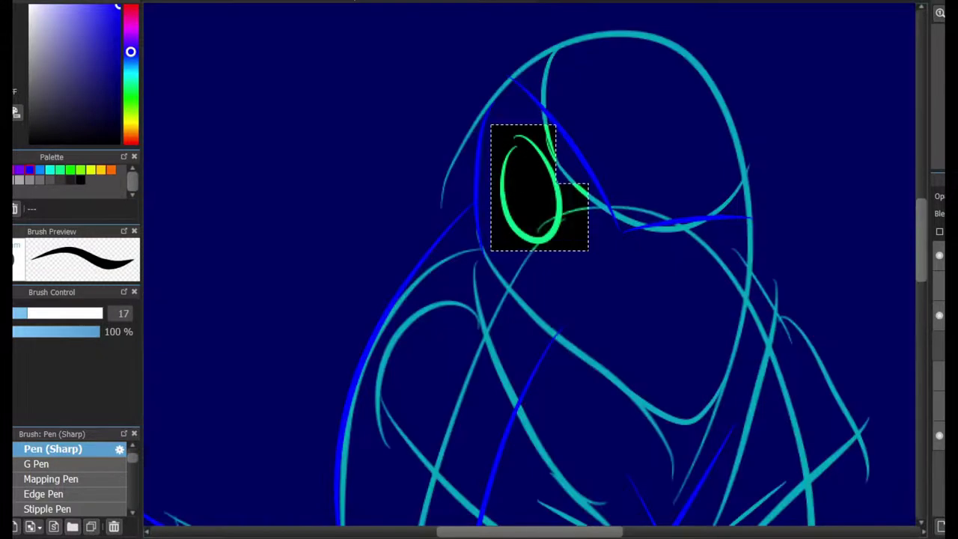
drag(531, 187, 553, 199)
key(Return)
drag(408, 70, 461, 110)
key(ctrl+d)
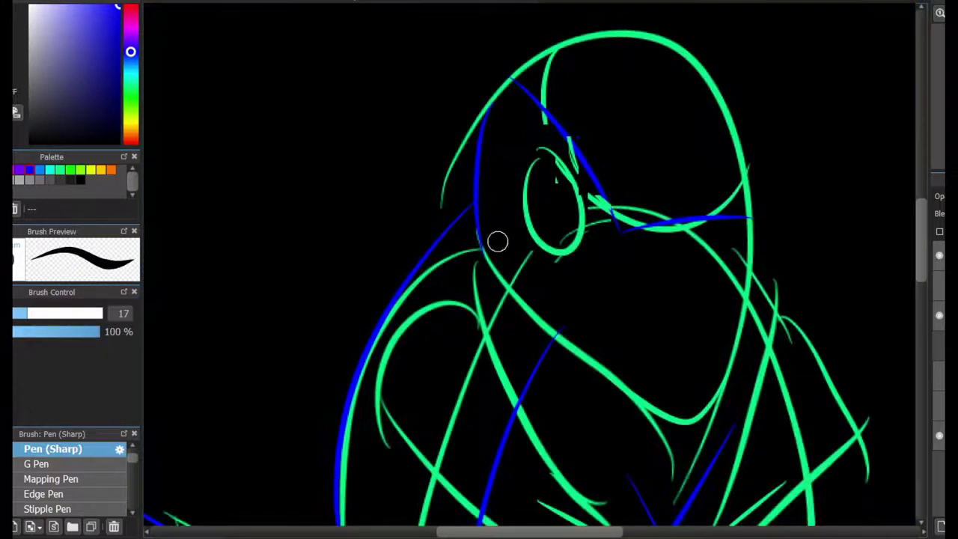
Draw a blue curve down the cheek behind the eye and sketch a narrow pupil inside the eye oval
drag(540, 103, 502, 266)
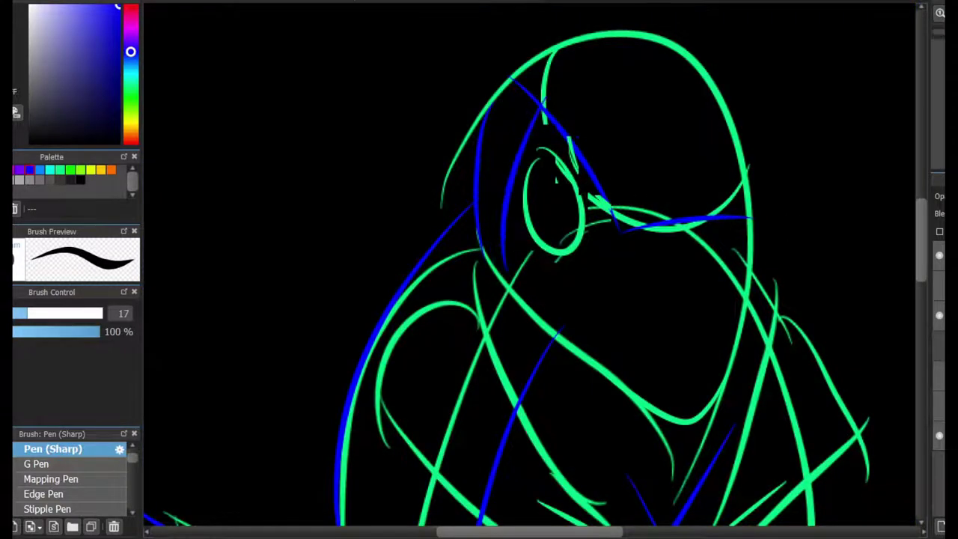
drag(568, 187, 540, 238)
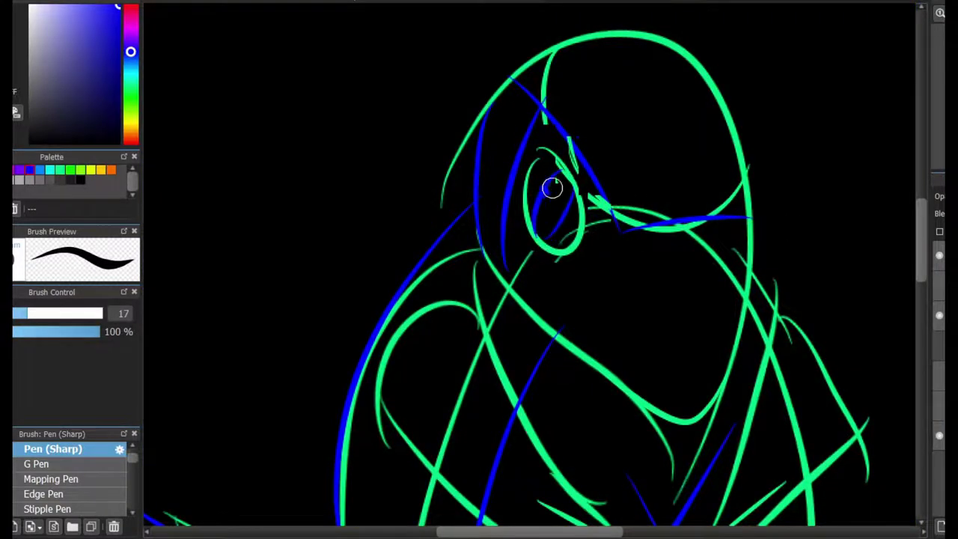
mouse_move(576, 336)
mouse_down()
mouse_move(565, 221)
mouse_move(562, 243)
mouse_up()
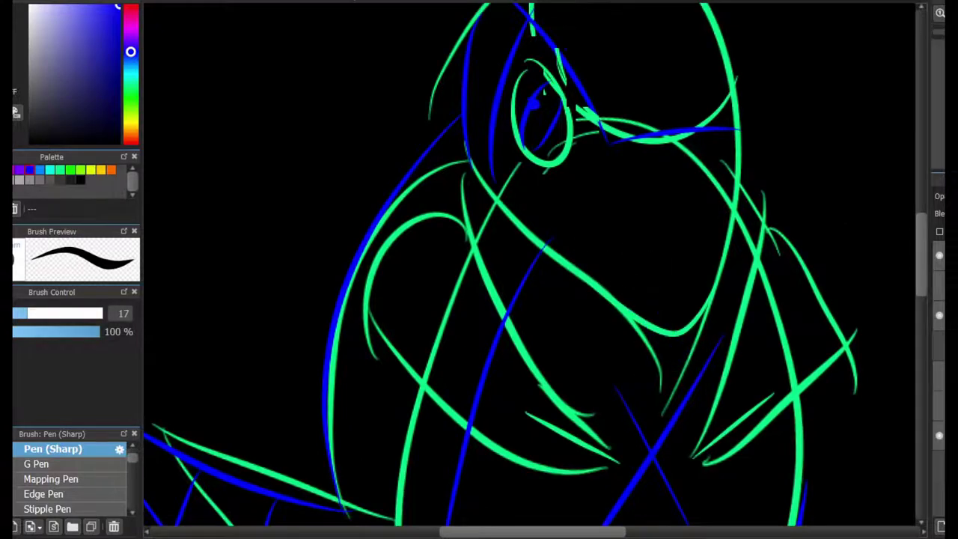
Draw blue claw lines at the pointed tips of both feet
scroll(626, 314, down, 5)
drag(793, 348, 763, 395)
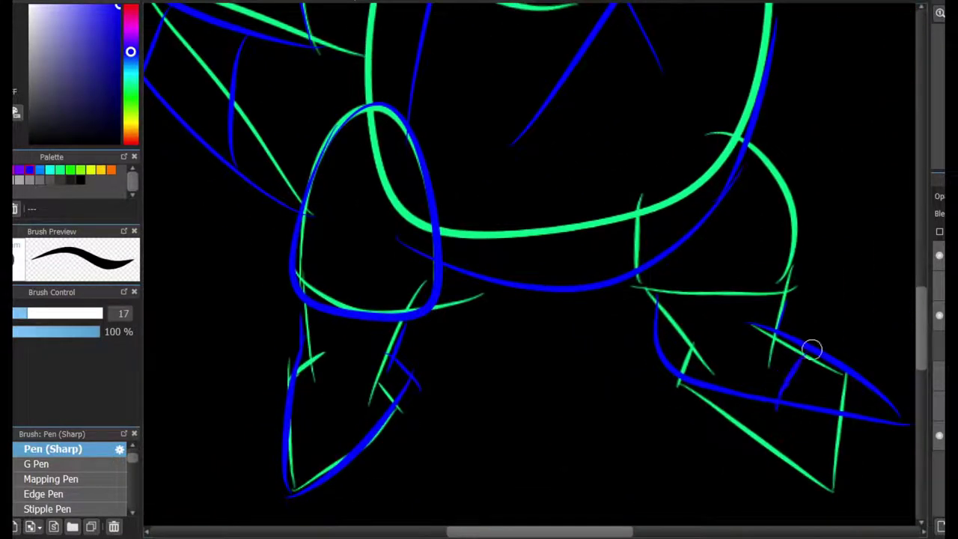
drag(801, 352, 894, 430)
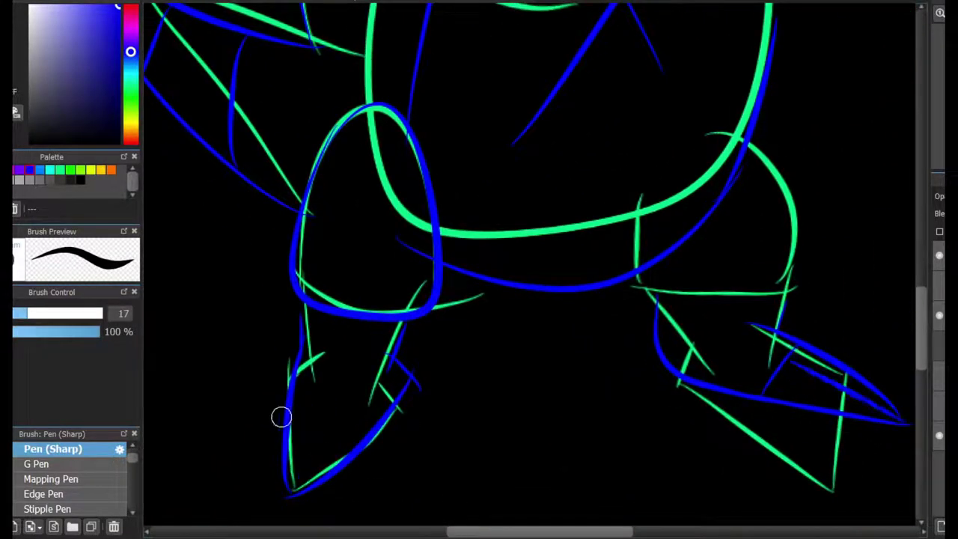
drag(291, 408, 372, 425)
drag(295, 485, 331, 396)
Thicken the blue brow line above the eye and add three straight marking lines on the forehead
scroll(612, 262, up, 5)
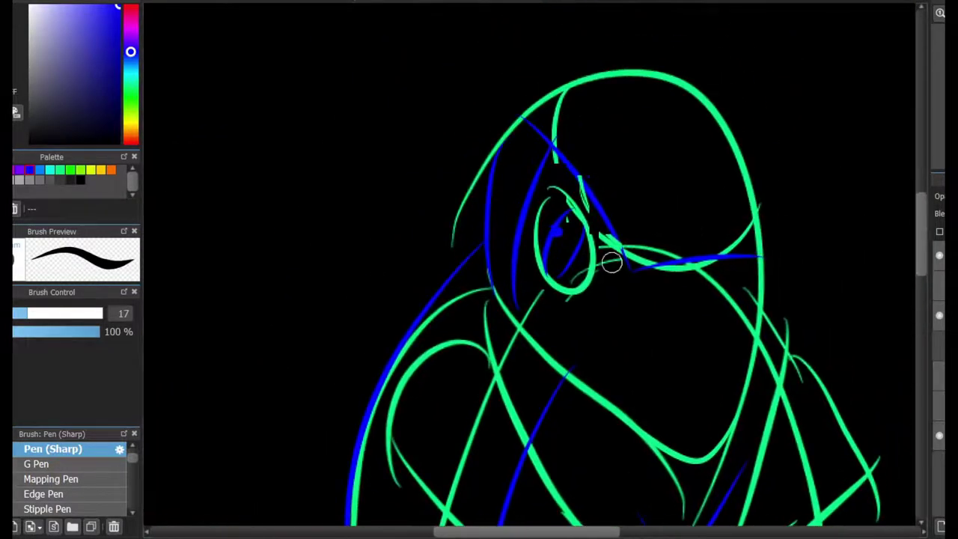
drag(554, 154, 677, 275)
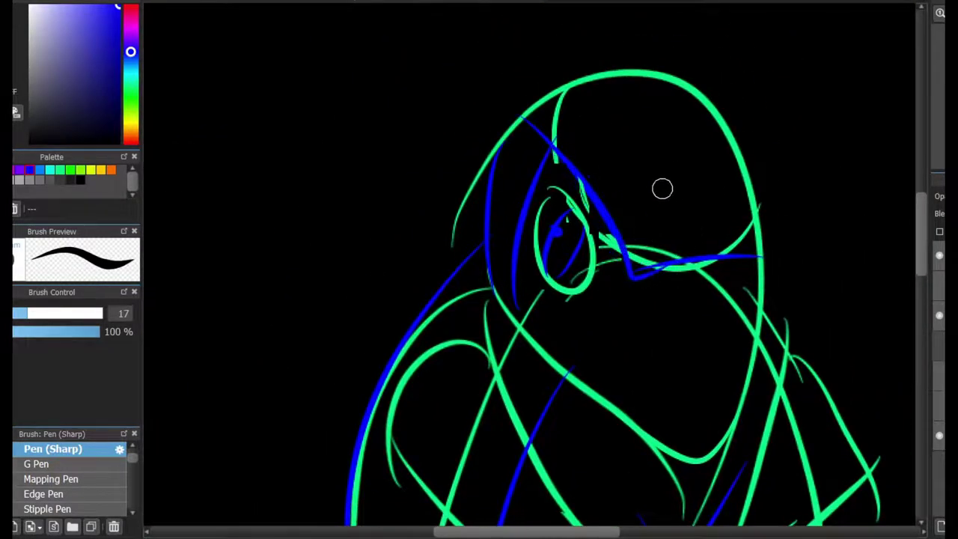
drag(648, 206, 753, 282)
drag(785, 213, 756, 296)
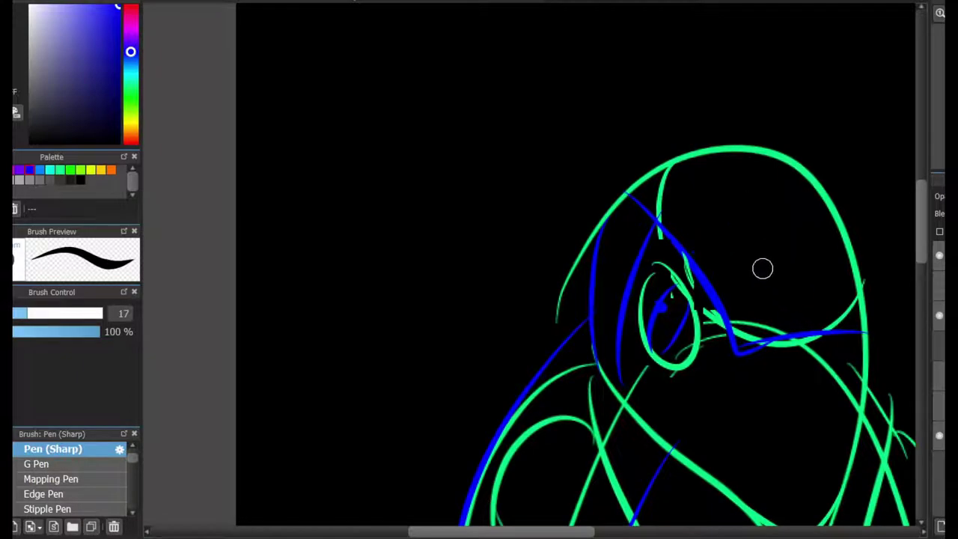
drag(774, 208, 722, 258)
Draw the far arm's outer edge and the angular outlines of both hands in blue over the green sketch
scroll(790, 225, up, 5)
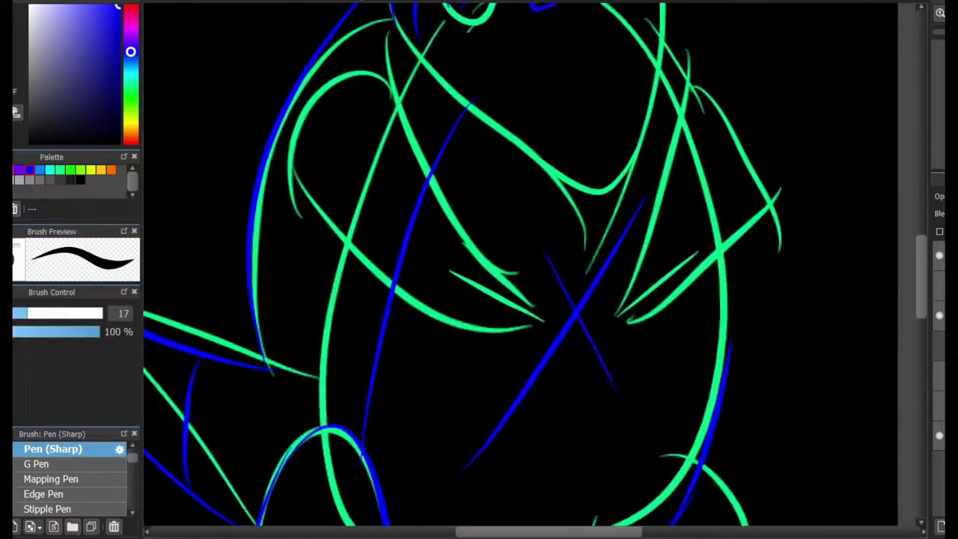
mouse_move(718, 89)
mouse_down()
mouse_move(786, 193)
mouse_move(680, 282)
mouse_up()
drag(677, 235, 715, 238)
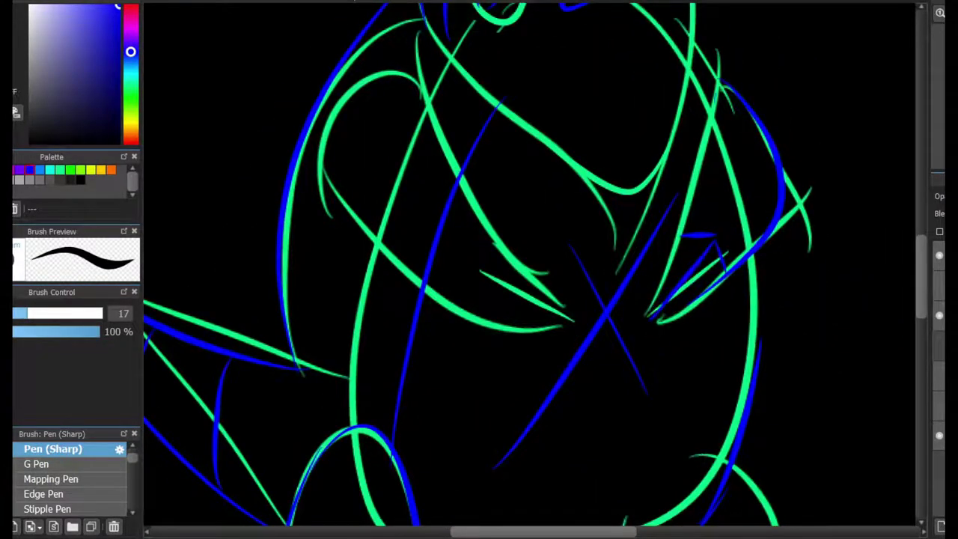
drag(481, 275, 535, 304)
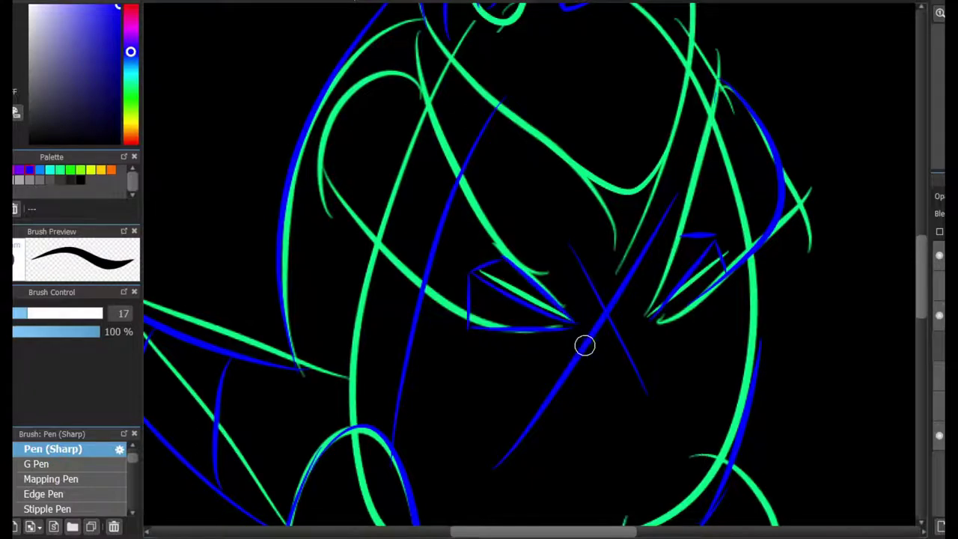
drag(584, 342, 674, 524)
Draw blue curved bands across the side of the shell, from the tail base up to the neck
scroll(539, 269, down, 5)
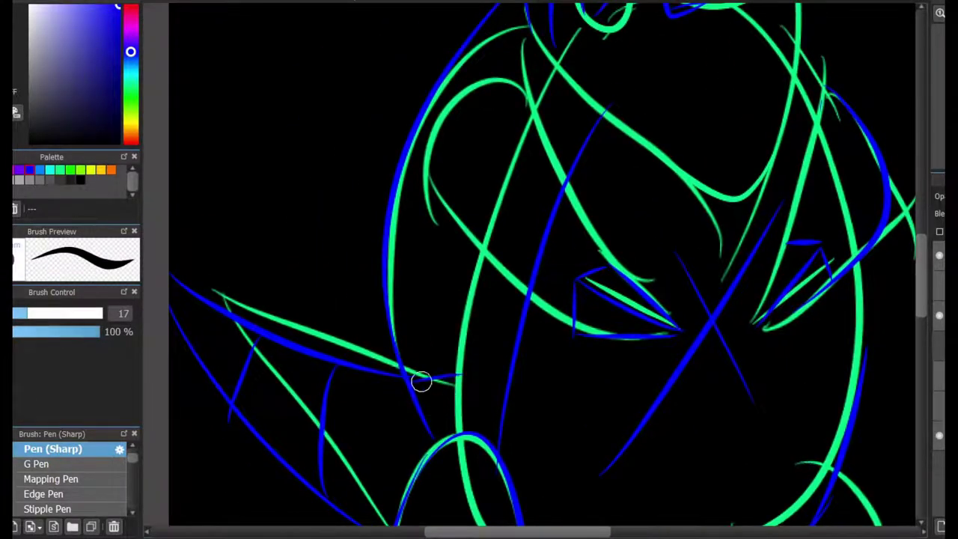
drag(415, 378, 501, 376)
drag(391, 294, 524, 293)
drag(393, 209, 448, 208)
drag(472, 60, 606, 112)
Erase overlapping construction lines inside the shell, near thigh, face and arms, and return to the Pen (Sharp) brush
key(e)
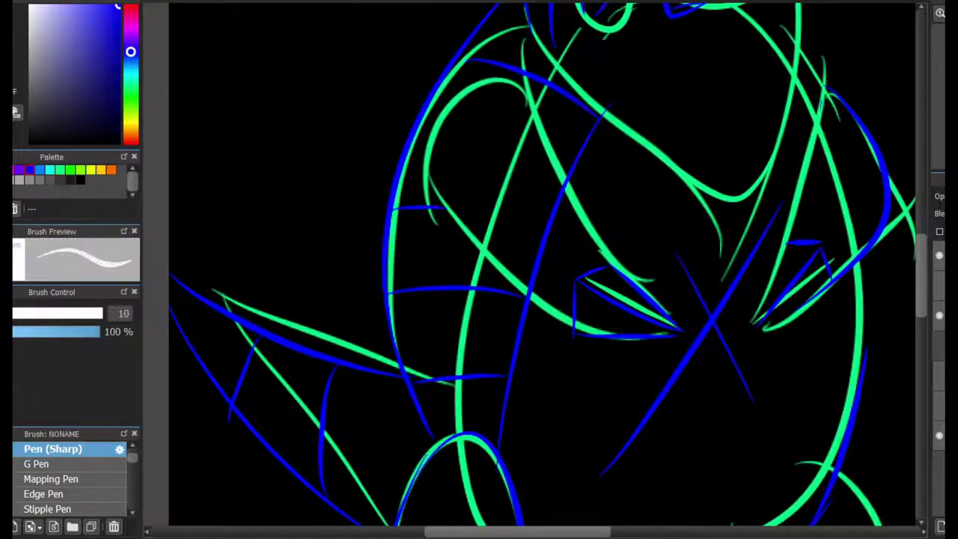
mouse_move(544, 274)
mouse_down()
mouse_move(491, 216)
mouse_move(534, 379)
mouse_move(454, 364)
mouse_up()
scroll(523, 284, down, 8)
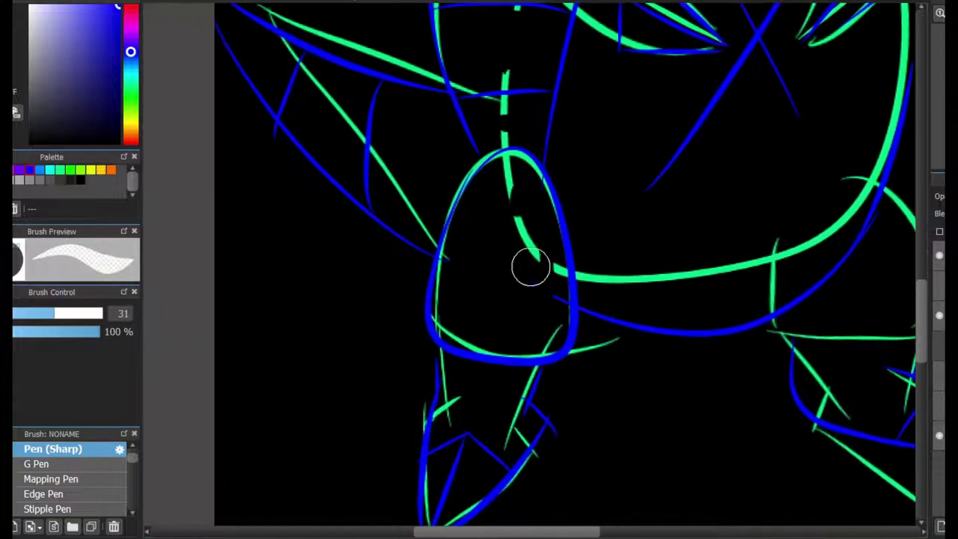
drag(530, 267, 516, 217)
scroll(516, 217, down, 2)
scroll(636, 158, up, 6)
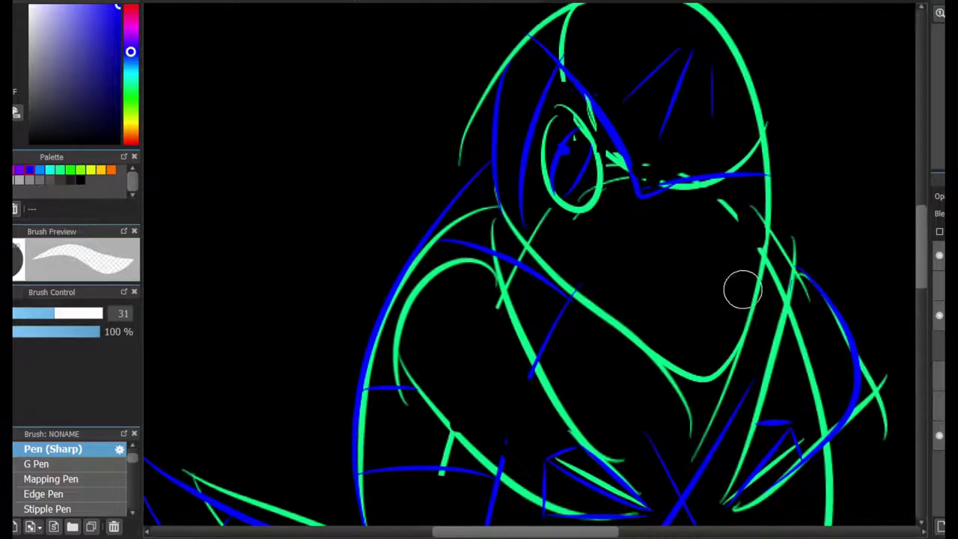
mouse_move(807, 390)
mouse_down()
mouse_move(686, 426)
mouse_move(740, 351)
mouse_up()
key(b)
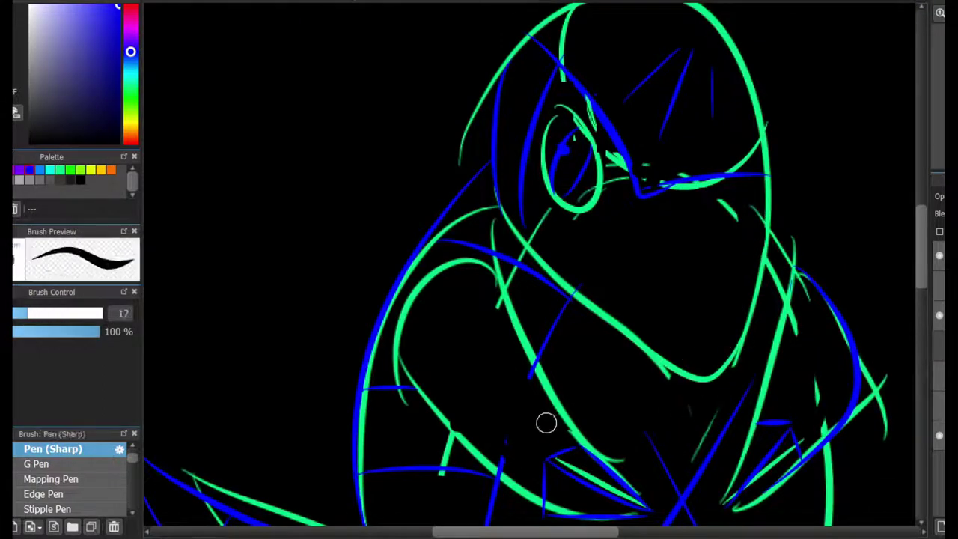
scroll(577, 154, up, 5)
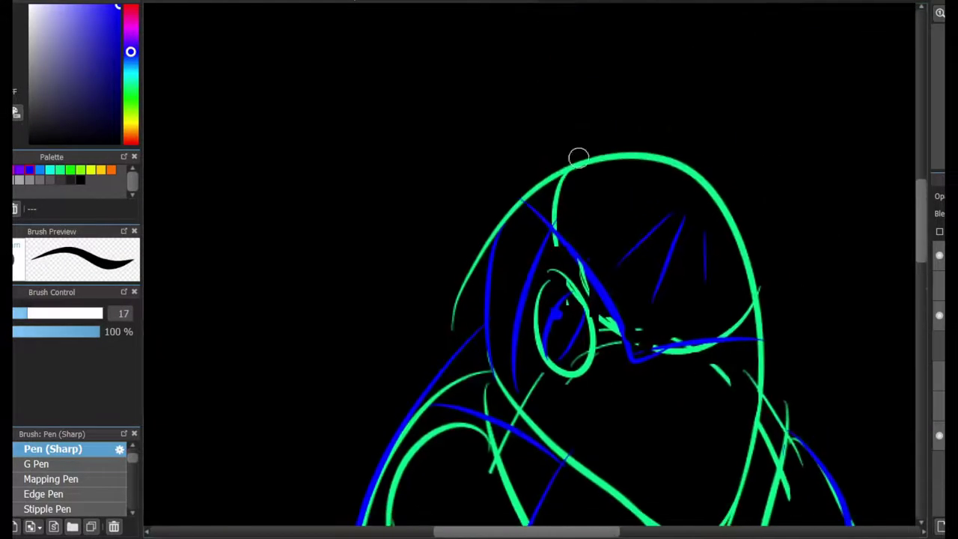
drag(400, 296, 554, 176)
key(ctrl+z)
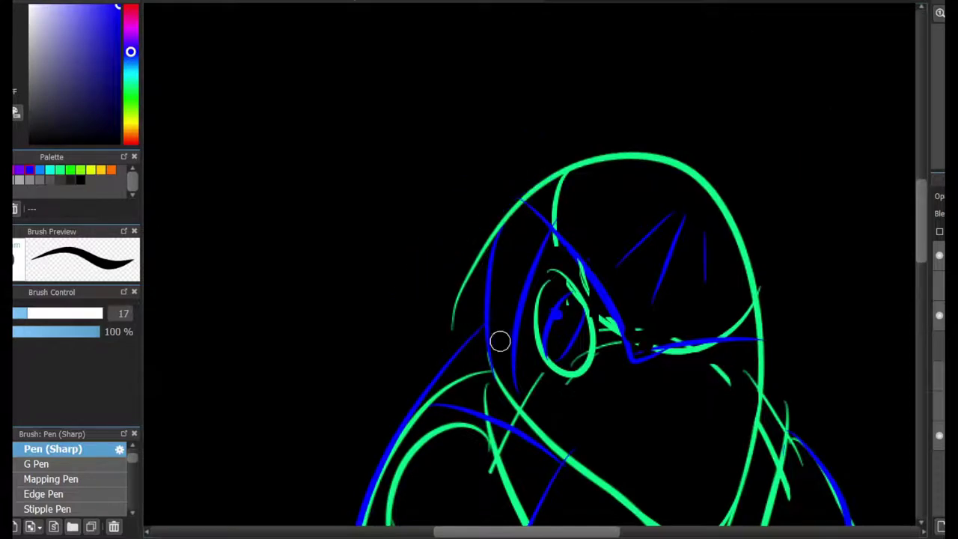
key(ctrl+z)
drag(482, 321, 438, 187)
key(ctrl+z)
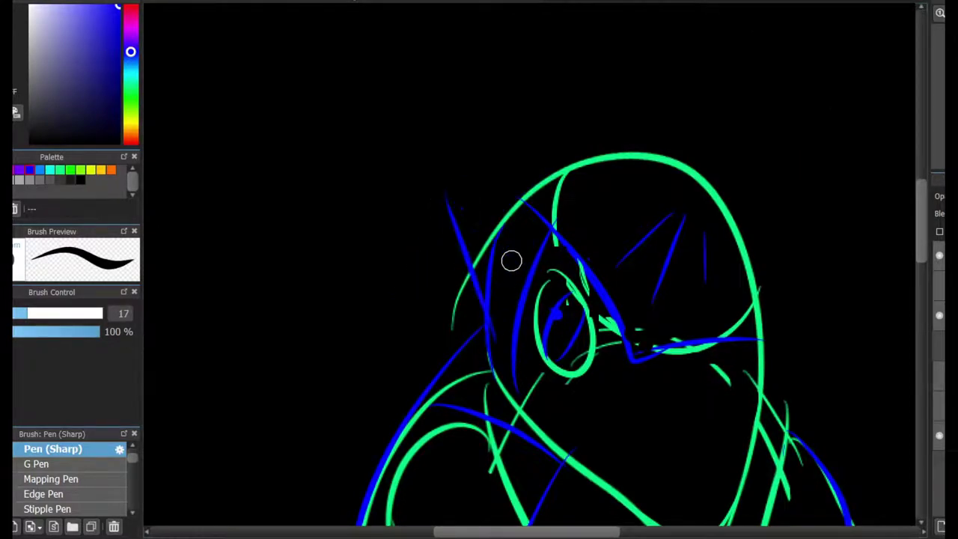
Draw a pointed ear in blue sticking out from the back of the head
drag(512, 259, 415, 168)
drag(501, 312, 451, 262)
drag(441, 215, 454, 263)
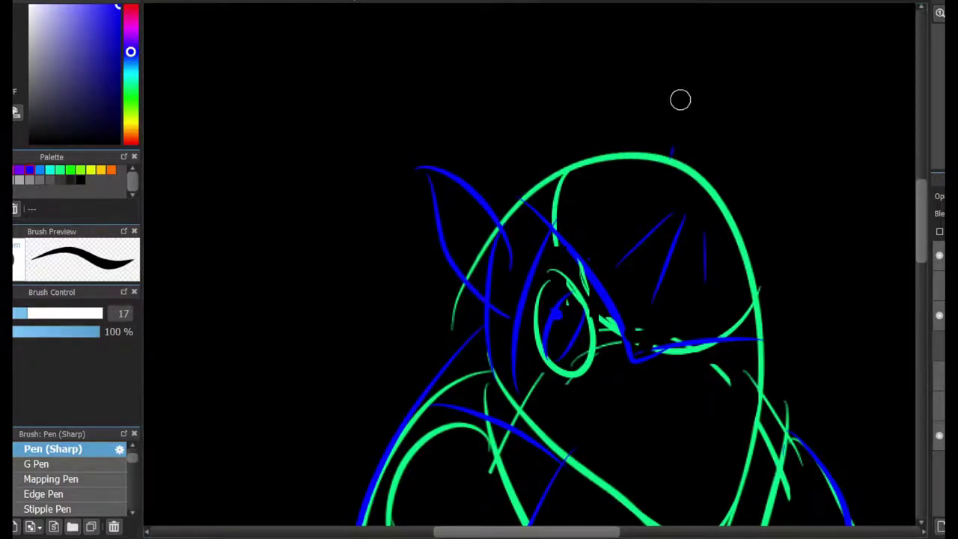
Draw a long blue arc above the head from the ear tip and a second pointed ear at its far end
drag(423, 164, 687, 120)
key(ctrl+z)
drag(410, 166, 751, 139)
drag(740, 246, 755, 150)
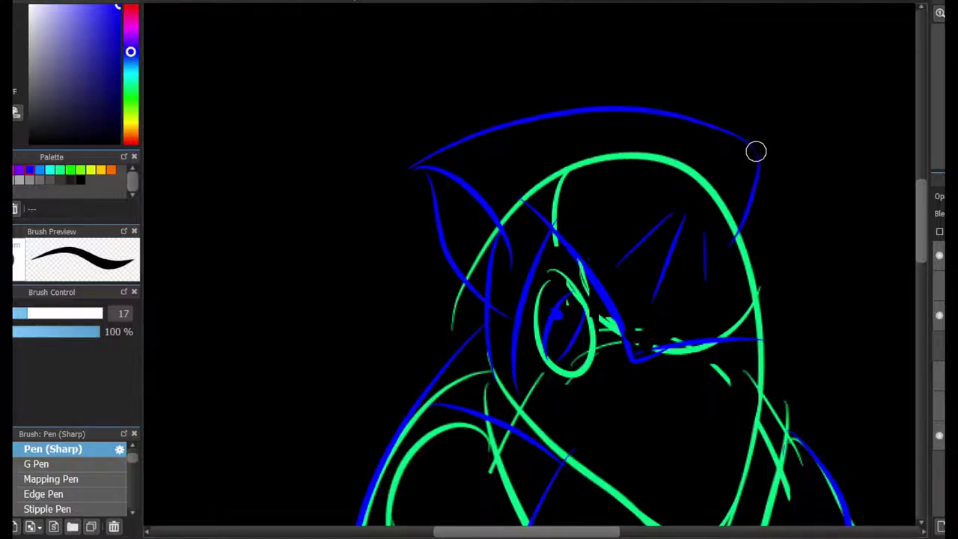
key(ctrl+z)
drag(747, 262, 760, 153)
drag(698, 216, 759, 160)
key(ctrl+z)
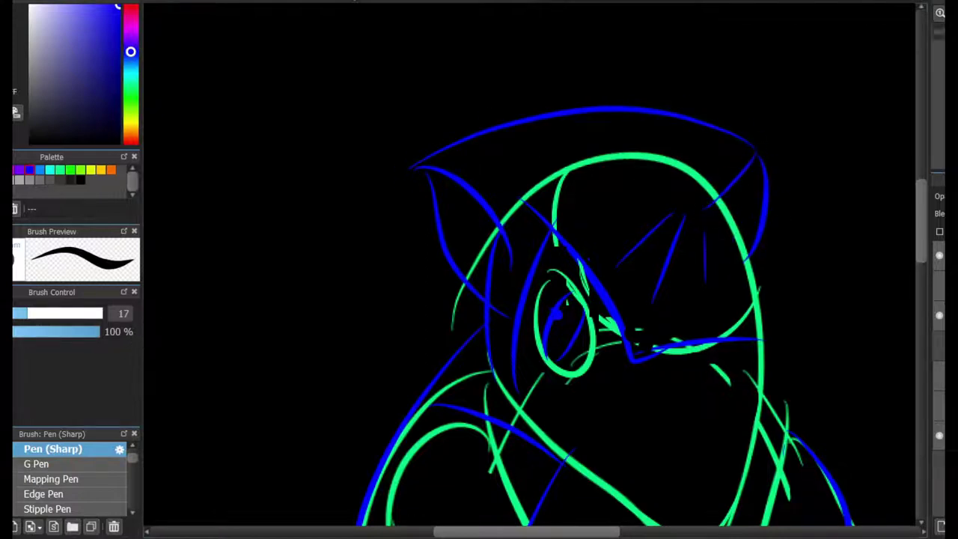
drag(718, 204, 759, 159)
Redraw the brow as a deep blue V with a line down the snout, and erase the old brow lines below it
scroll(725, 206, right, 2)
scroll(517, 270, down, 5)
scroll(517, 85, up, 2)
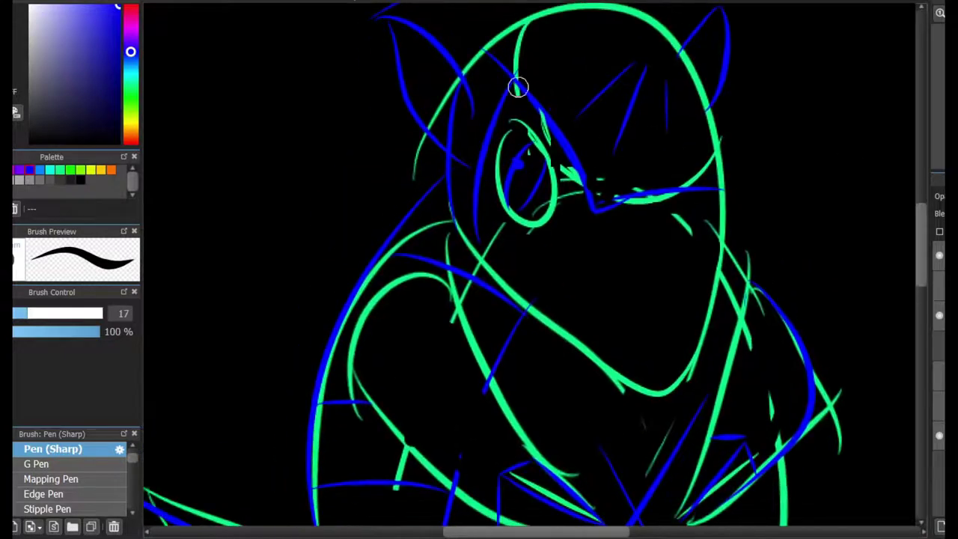
drag(589, 166, 653, 195)
mouse_move(700, 118)
mouse_down()
mouse_move(669, 188)
mouse_move(705, 113)
mouse_up()
key(ctrl+z)
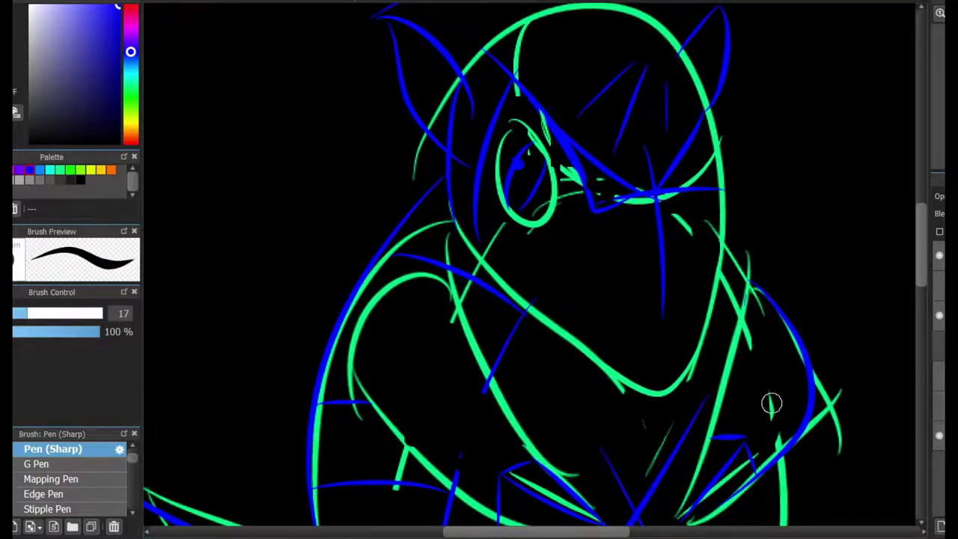
key(e)
mouse_move(568, 187)
mouse_down()
mouse_move(579, 167)
mouse_move(693, 171)
mouse_move(660, 213)
mouse_up()
Draw an angular cheek point behind the jaw and outline the back of the jaw in blue
key(p)
mouse_move(473, 218)
mouse_down()
mouse_move(474, 209)
mouse_move(504, 254)
mouse_move(529, 263)
mouse_move(554, 332)
mouse_up()
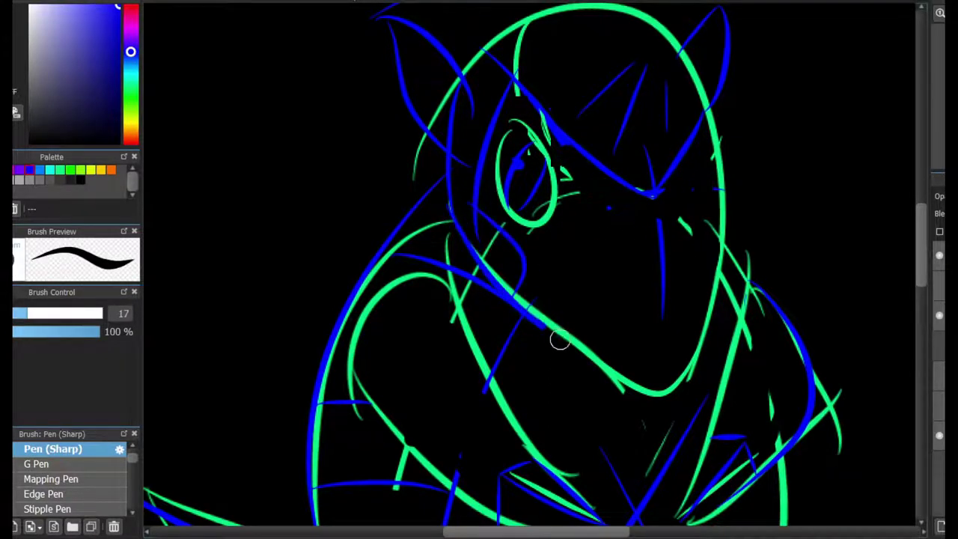
drag(492, 235, 559, 273)
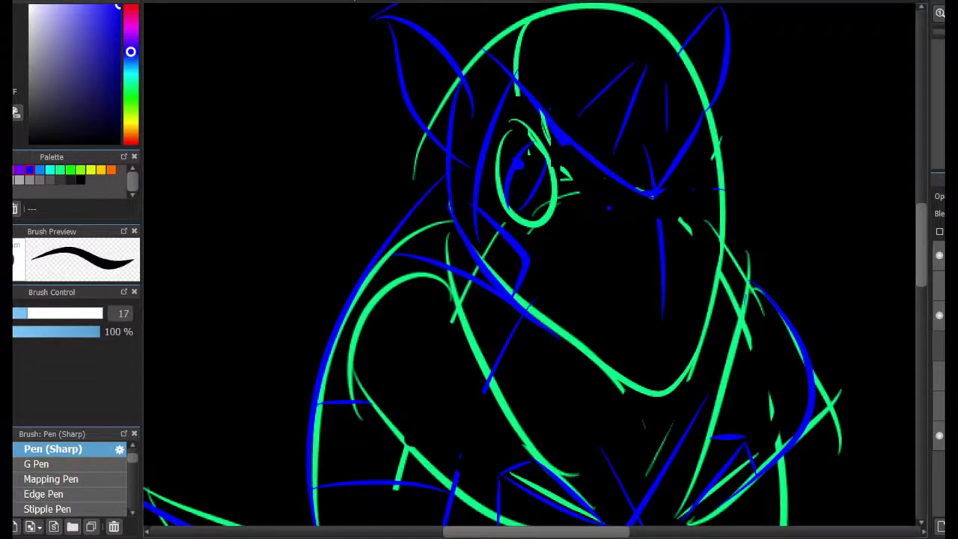
Erase the overlapping lines where the tail meets the shell's back edge, and return to the pen brush
scroll(548, 32, down, 5)
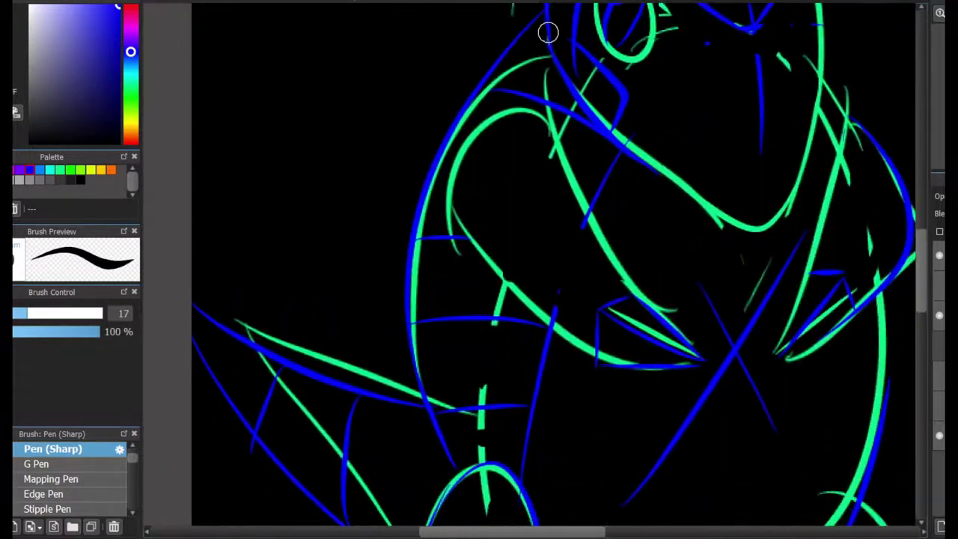
key(e)
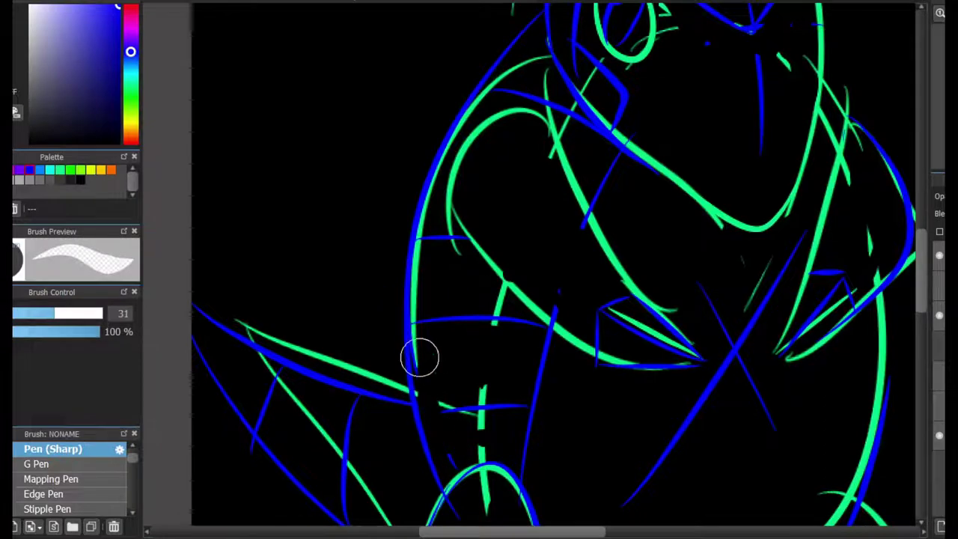
scroll(426, 293, down, 3)
key(b)
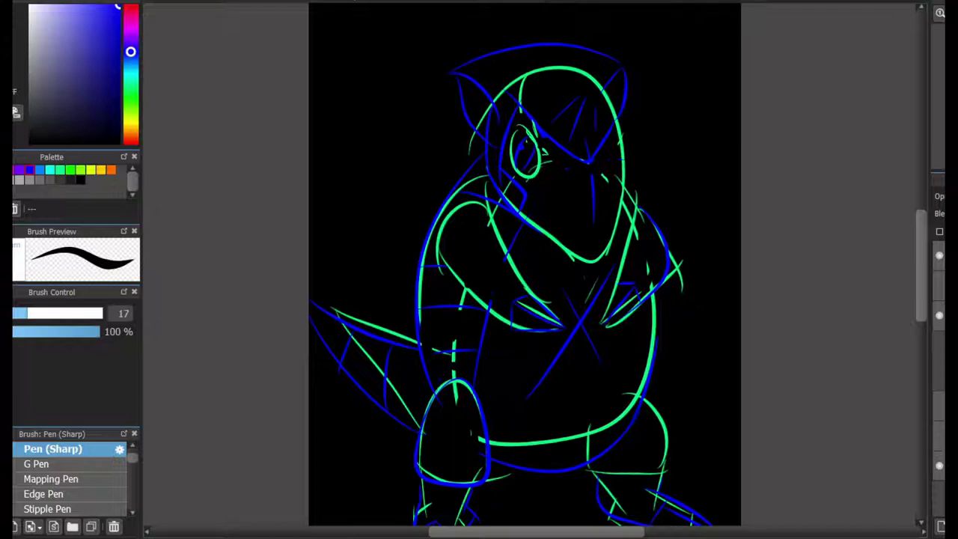
Switch the pen colour to white and outline the large near ear over the dimmed sketch
scroll(908, 366, down, 2)
click(130, 120)
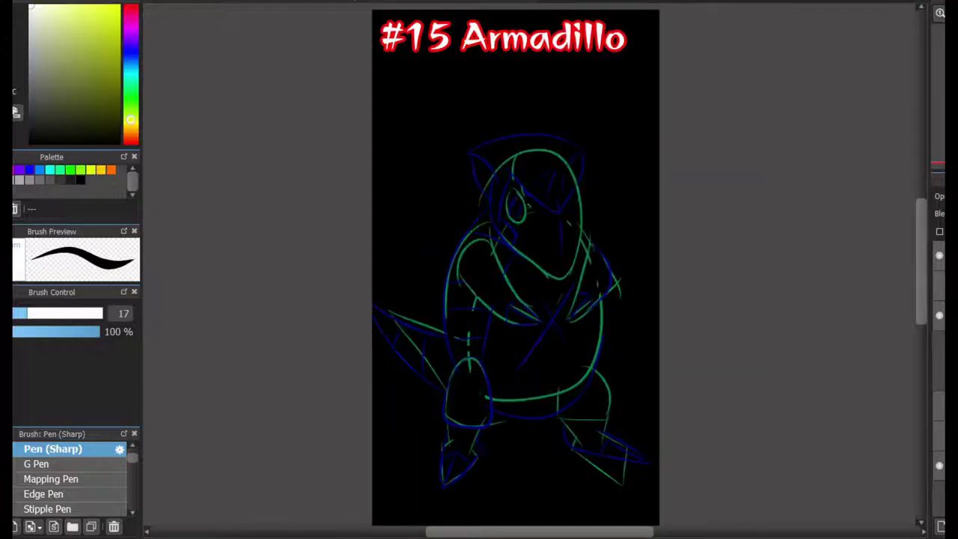
scroll(441, 173, up, 3)
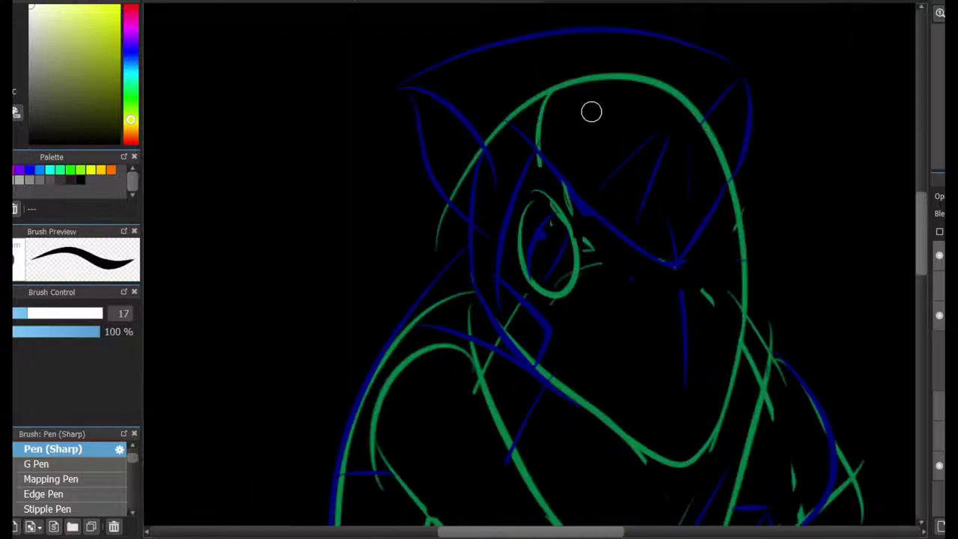
mouse_move(493, 180)
mouse_down()
mouse_move(444, 87)
mouse_move(472, 224)
mouse_move(496, 192)
mouse_move(498, 218)
mouse_up()
mouse_move(503, 141)
mouse_down()
mouse_move(654, 267)
mouse_move(703, 261)
mouse_up()
key(ctrl+z)
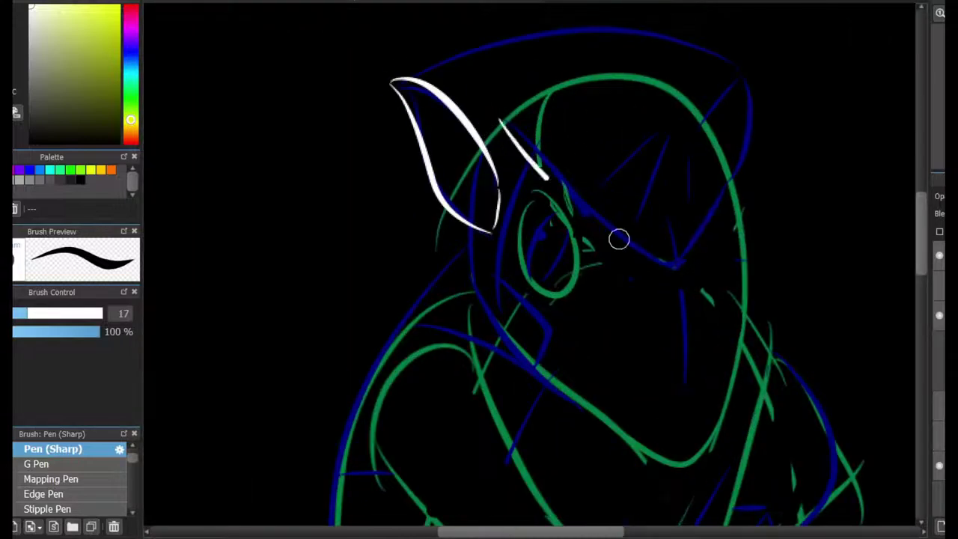
key(ctrl+z)
Outline the head in white, from the near ear over the crown to the chin and along the lower jaw
mouse_move(485, 146)
mouse_down()
mouse_move(723, 412)
mouse_move(711, 437)
mouse_up()
mouse_move(472, 224)
mouse_down()
mouse_move(690, 437)
mouse_move(574, 406)
mouse_move(712, 436)
mouse_up()
key(ctrl+z)
scroll(496, 295, down, 3)
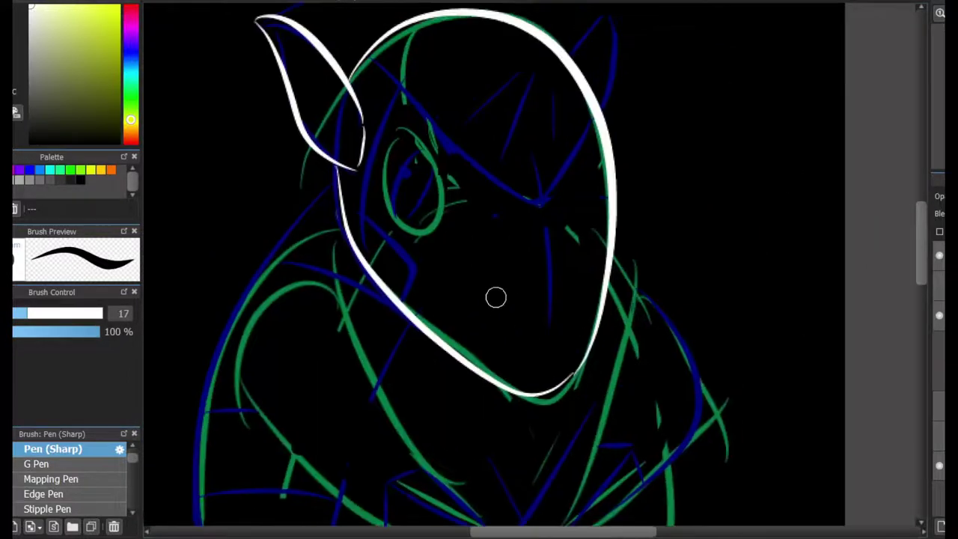
Draw the V-shaped brow in white across the forehead and clean up its corner where it meets the head outline
scroll(606, 390, up, 3)
scroll(615, 385, down, 2)
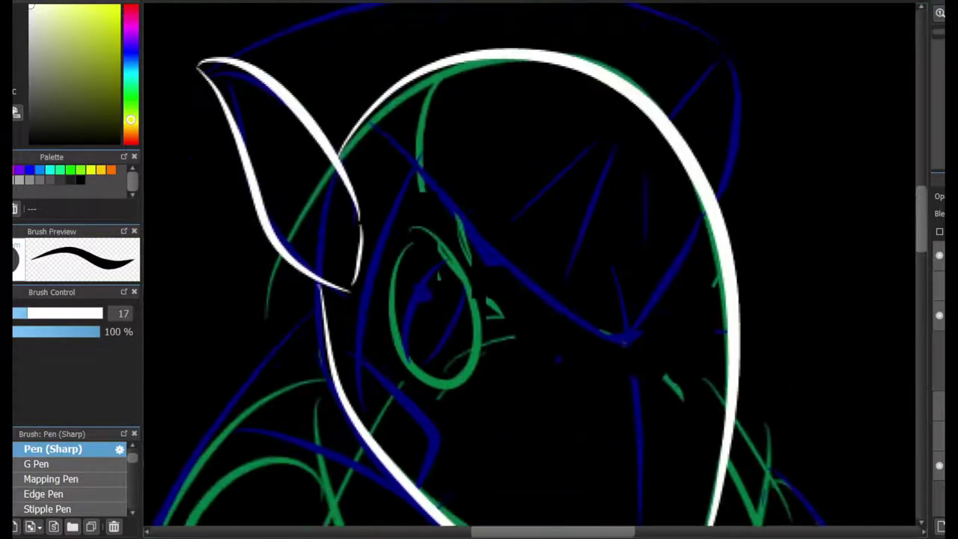
scroll(550, 214, up, 2)
mouse_move(419, 105)
mouse_down()
mouse_move(694, 335)
mouse_move(635, 310)
mouse_move(677, 335)
mouse_move(717, 214)
mouse_move(749, 170)
mouse_move(734, 252)
mouse_up()
key(ctrl+z)
key(ctrl+z)
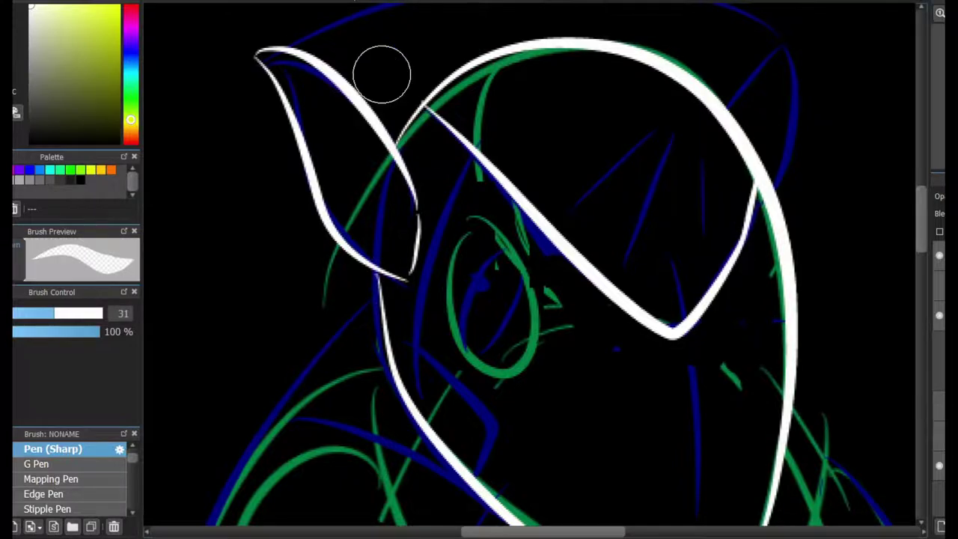
scroll(380, 72, up, 3)
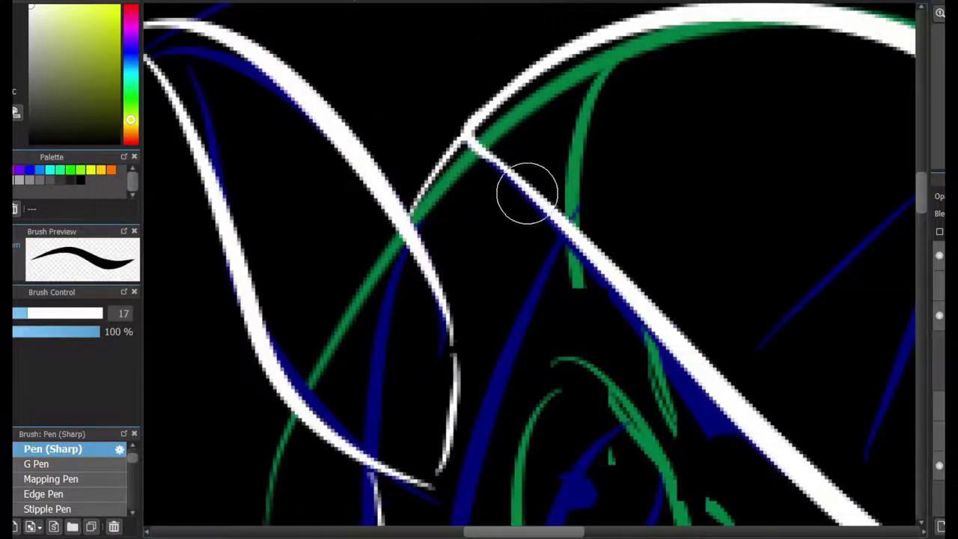
scroll(526, 192, down, 3)
Outline the near eye in white with a slanted upper lid and a rounded lower edge
scroll(548, 125, up, 1)
mouse_move(517, 133)
mouse_down()
mouse_move(599, 278)
mouse_move(561, 314)
mouse_move(604, 246)
mouse_move(629, 288)
mouse_move(606, 314)
mouse_up()
key(ctrl+z)
key(ctrl+z)
key(ctrl+z)
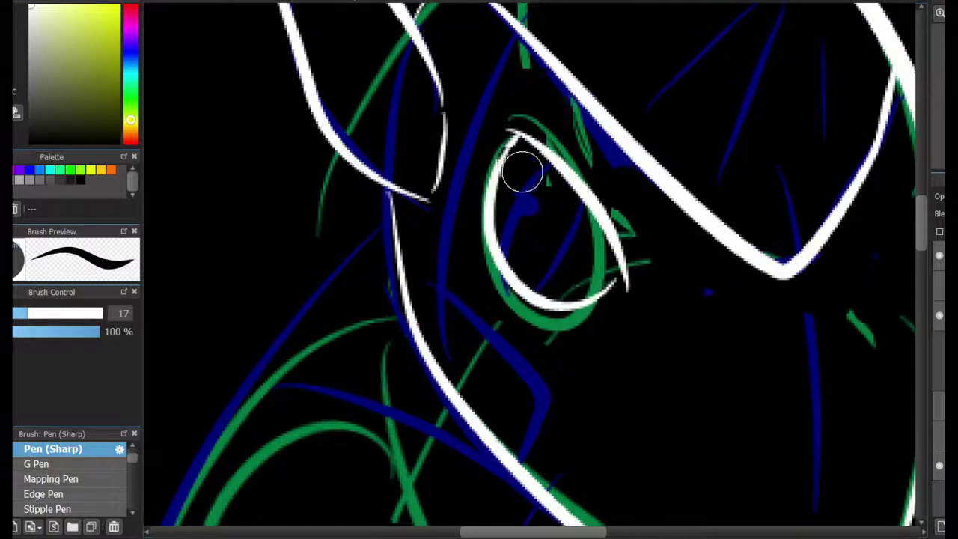
key(ctrl+z)
Close the chin outline and draw the white centre line down the snout below the brow's point
mouse_move(522, 167)
mouse_down()
mouse_move(599, 284)
mouse_move(486, 479)
mouse_up()
mouse_move(671, 506)
mouse_down()
mouse_move(567, 116)
mouse_move(588, 192)
mouse_move(595, 277)
mouse_up()
key(ctrl+z)
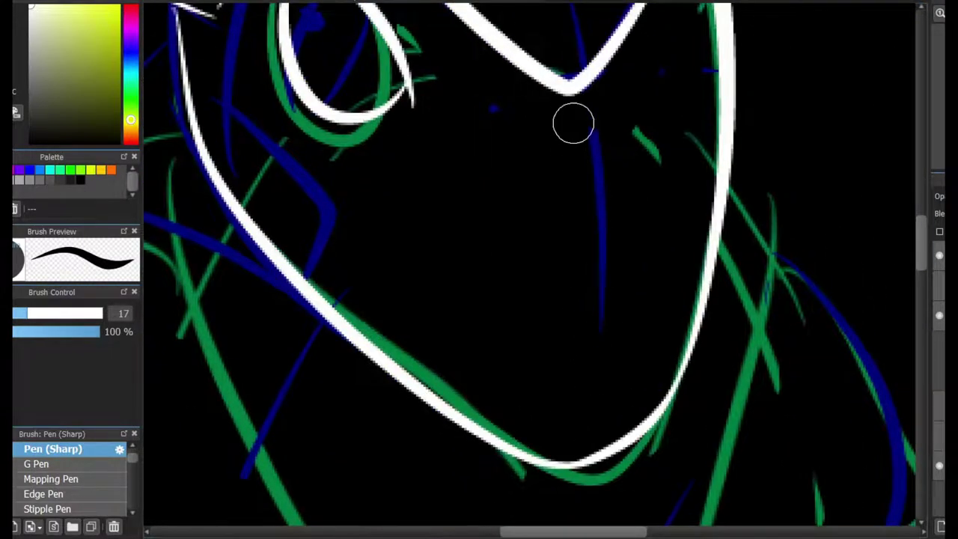
drag(573, 122, 588, 344)
scroll(573, 387, down, 1)
Outline the small far ear in white against the far side of the head
drag(782, 75, 864, 397)
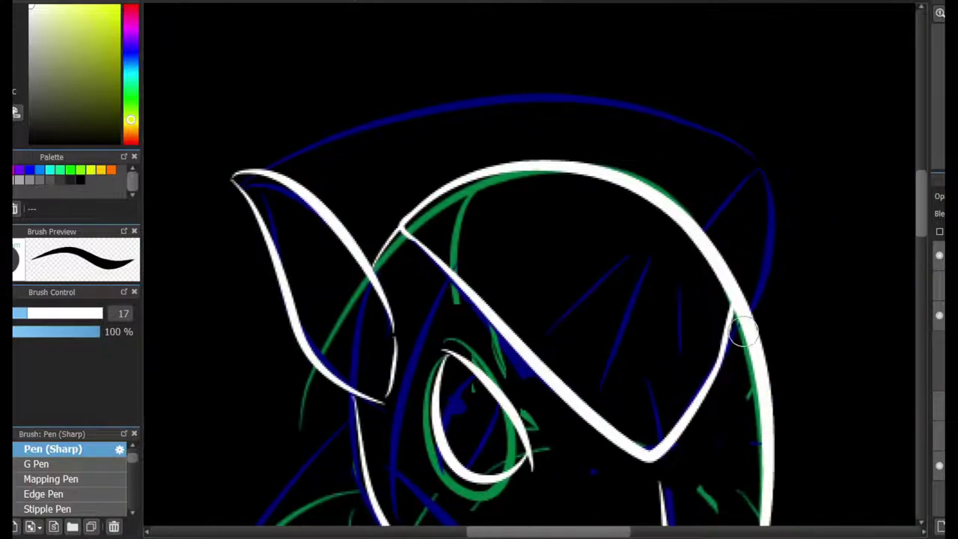
drag(743, 329, 759, 164)
drag(756, 167, 739, 191)
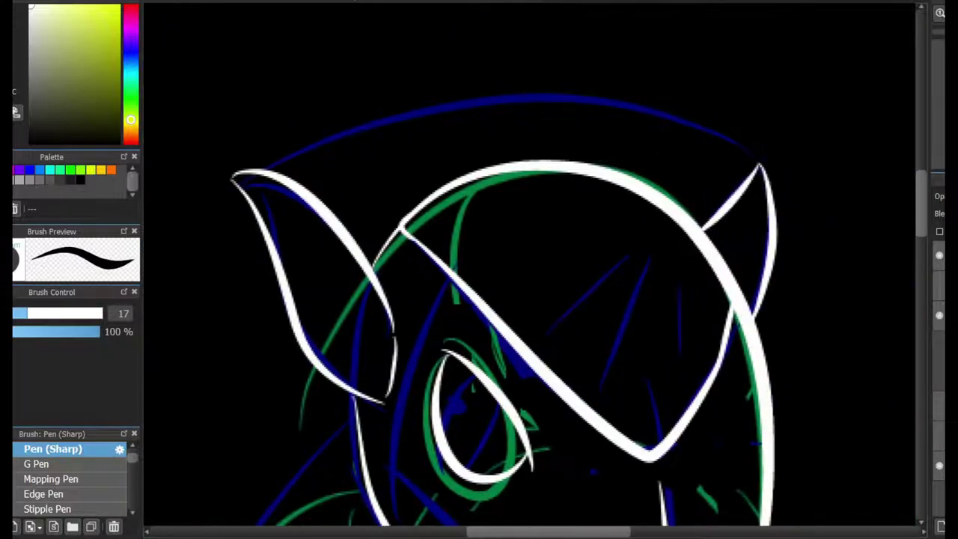
Draw the near hand's pointed claw in white with its centre ridge and angular base, and erase the overshooting corner lines
scroll(531, 305, up, 3)
key(ctrl+z)
drag(507, 305, 673, 385)
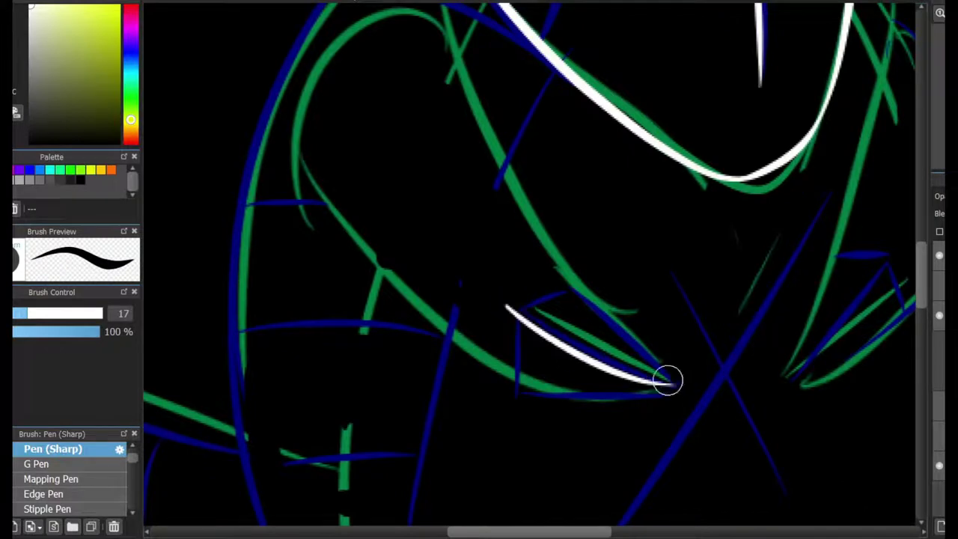
mouse_move(568, 278)
mouse_down()
mouse_move(680, 381)
mouse_move(524, 387)
mouse_up()
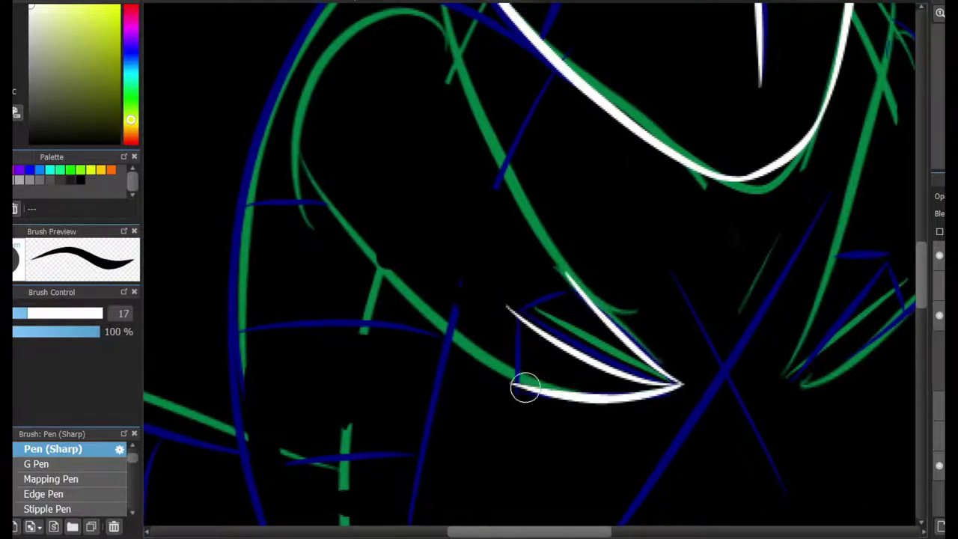
key(ctrl+z)
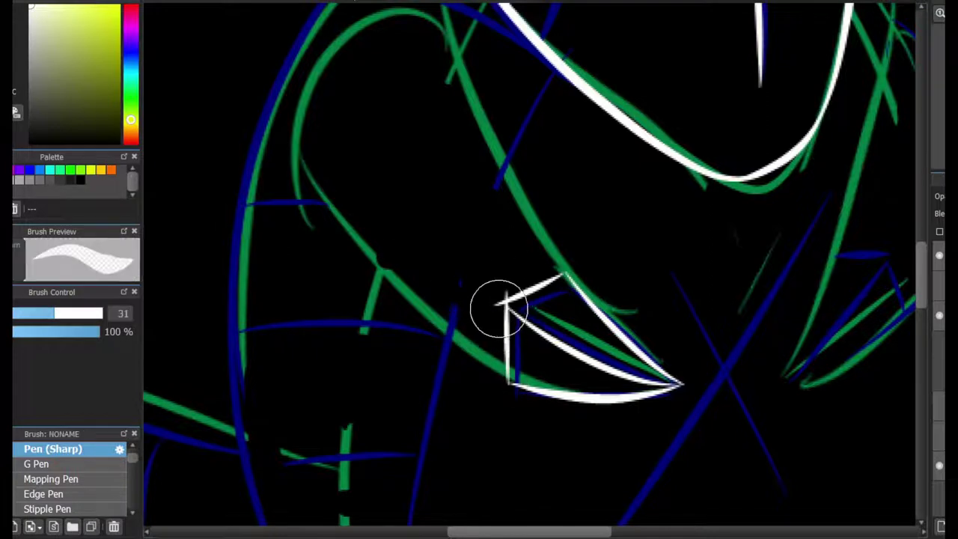
scroll(496, 303, up, 1)
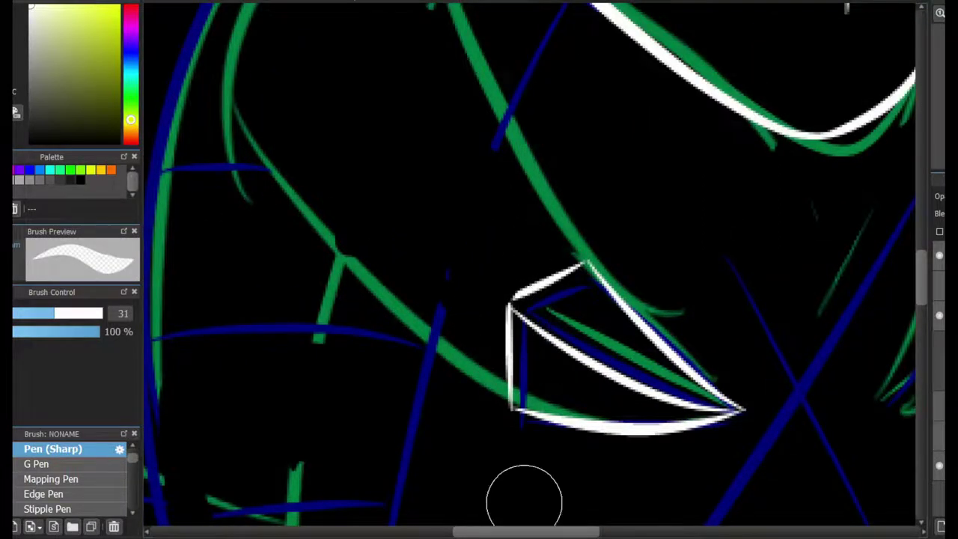
Draw the far hand's pointed claw in white with its centre ridge and angular base
scroll(524, 497, right, 5)
drag(683, 247, 588, 387)
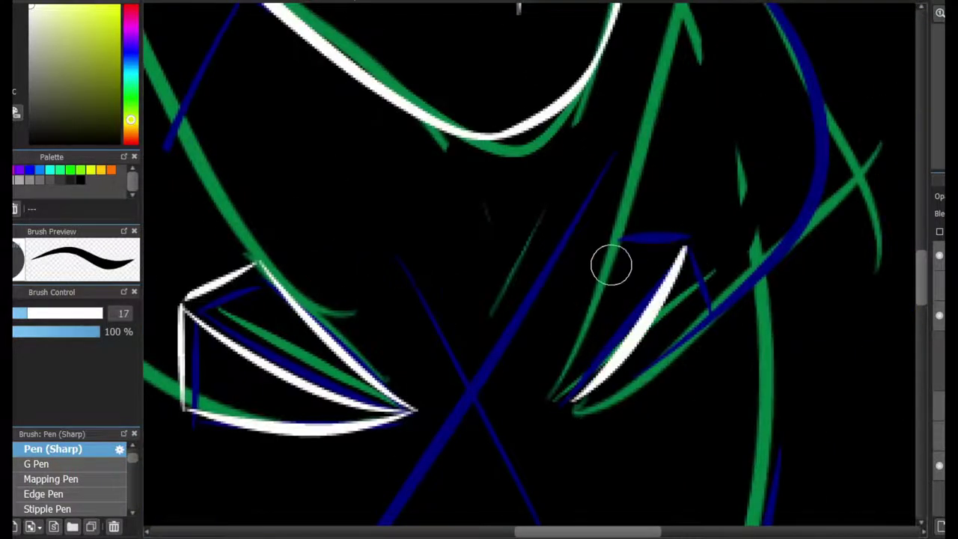
key(ctrl+z)
drag(684, 246, 551, 399)
mouse_move(618, 241)
mouse_down()
mouse_move(553, 406)
mouse_move(711, 314)
mouse_move(700, 240)
mouse_move(714, 307)
mouse_up()
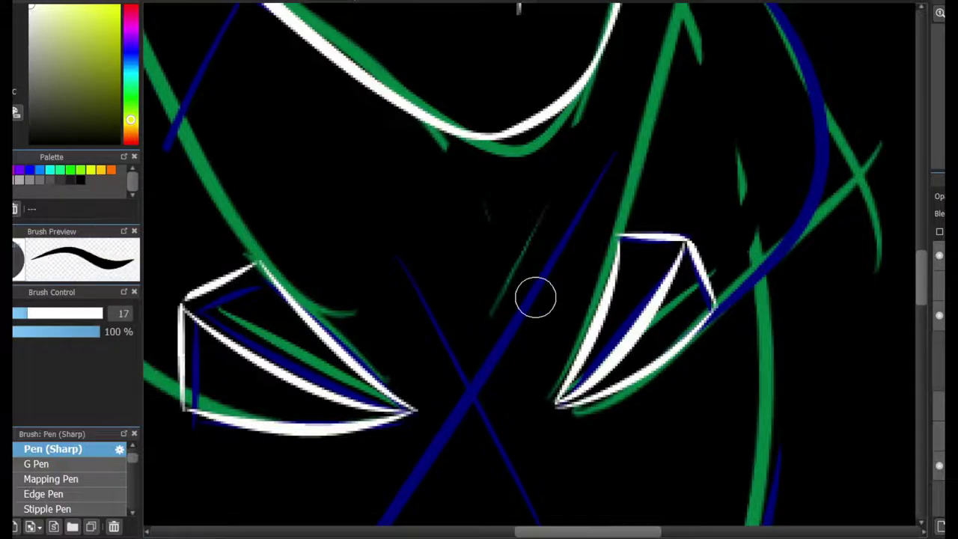
Outline both arms in white, from the rounded near shoulder and the far shoulder down to the claws
scroll(534, 294, down, 2)
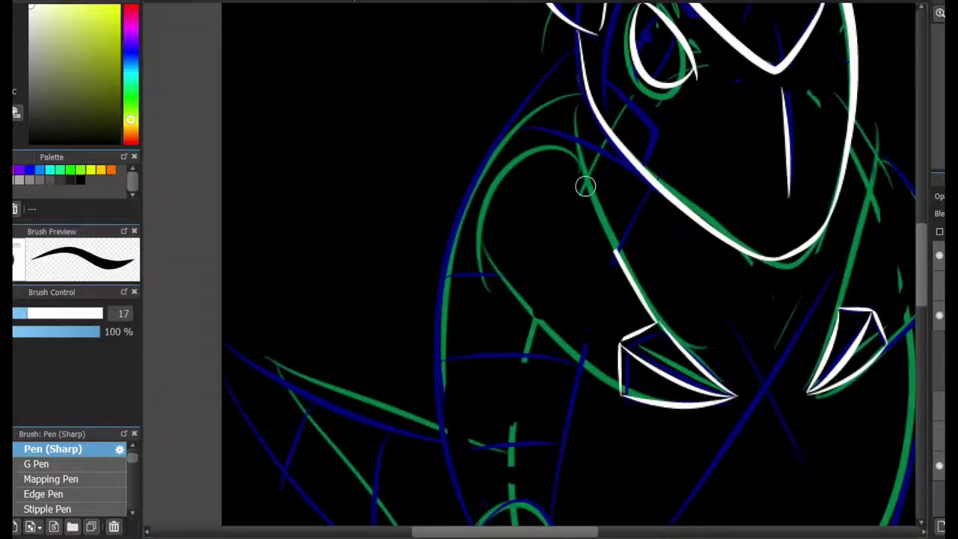
scroll(547, 324, up, 1)
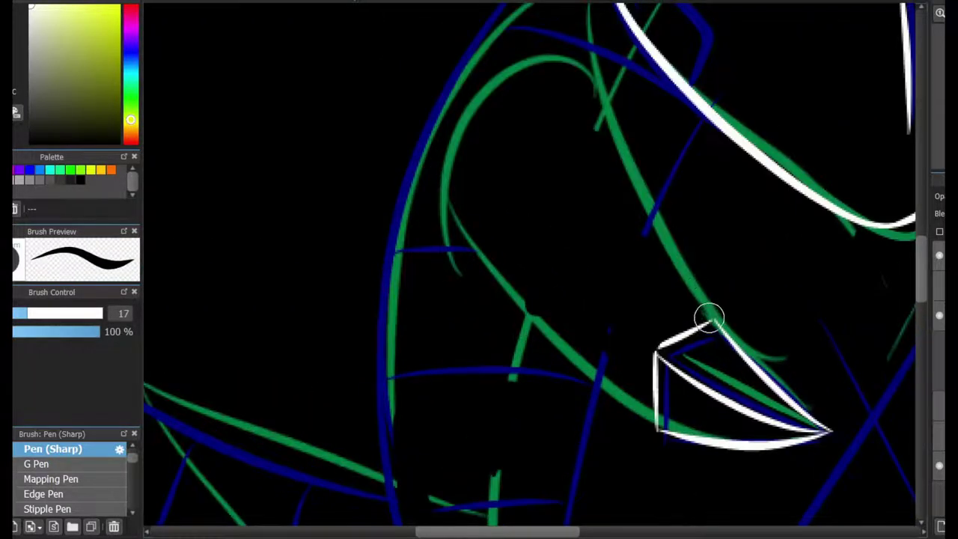
mouse_move(709, 318)
mouse_down()
mouse_move(509, 279)
mouse_move(496, 291)
mouse_move(519, 309)
mouse_move(514, 288)
mouse_move(525, 319)
mouse_move(621, 419)
mouse_up()
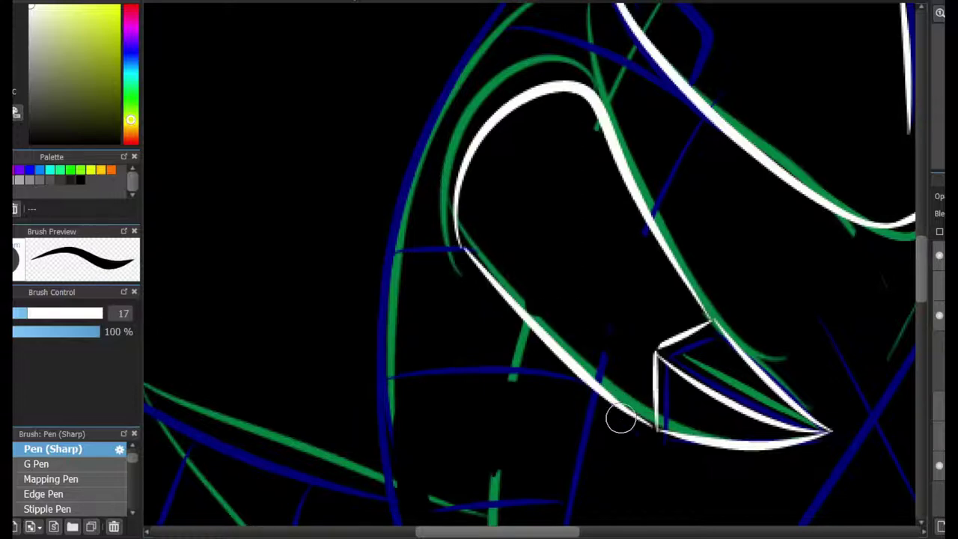
scroll(621, 419, right, 5)
mouse_move(658, 333)
mouse_down()
mouse_move(632, 65)
mouse_move(621, 180)
mouse_move(566, 302)
mouse_up()
Touch up the white line joins where the arms meet the claws and at the claw tips
scroll(556, 303, up, 2)
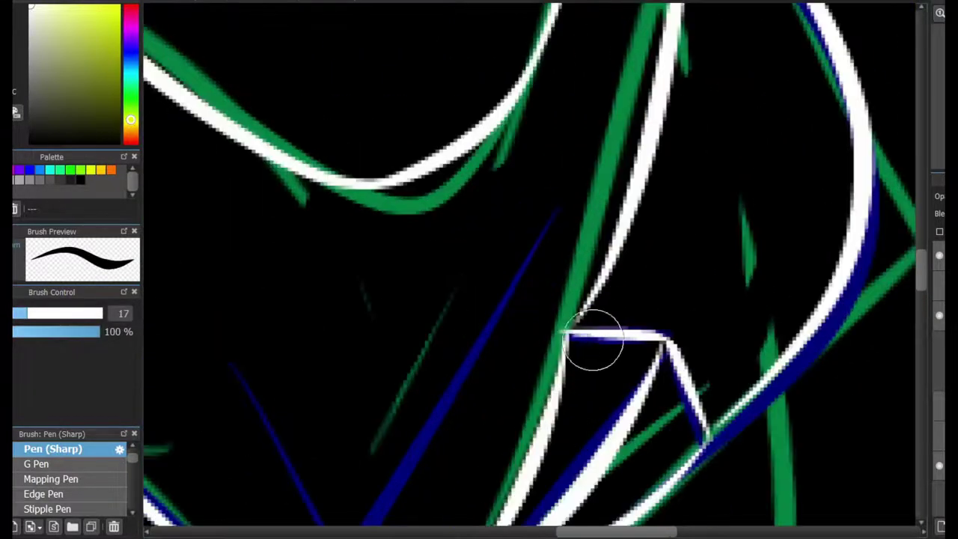
drag(594, 331, 481, 341)
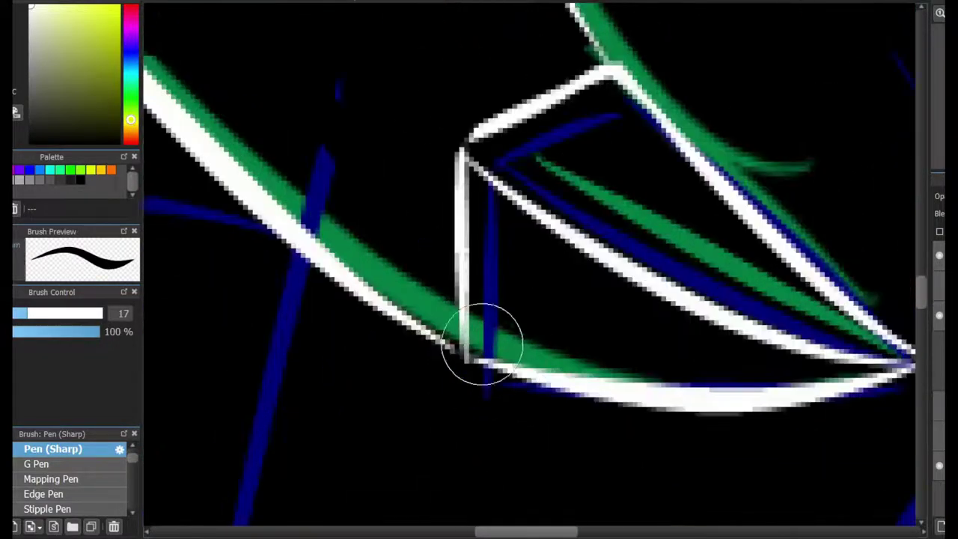
drag(524, 506, 488, 371)
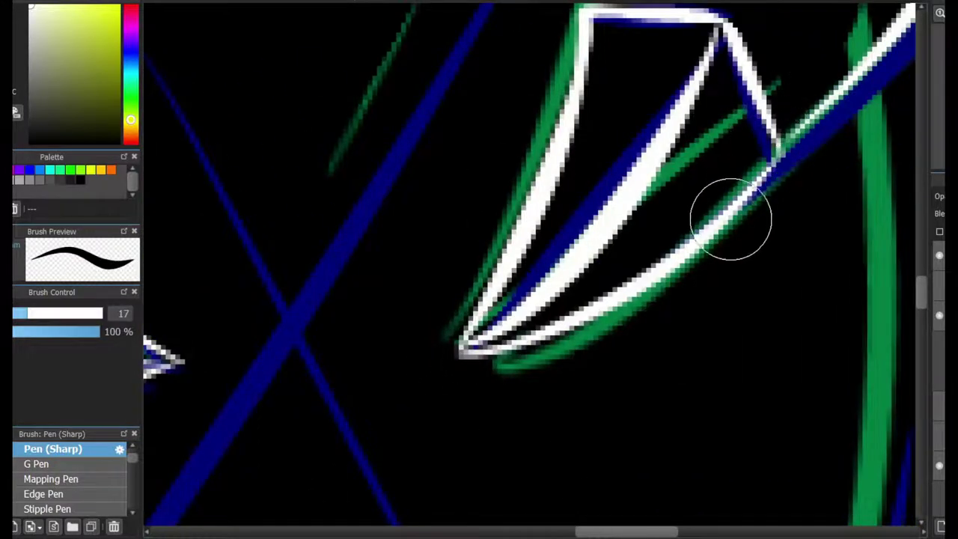
scroll(751, 192, down, 3)
mouse_move(751, 192)
mouse_down()
mouse_move(599, 300)
mouse_move(524, 247)
mouse_move(599, 299)
mouse_up()
Draw the near knee's tall rounded arch in white, redoing the stroke until it follows the sketch
scroll(524, 269, down, 3)
drag(523, 479, 430, 226)
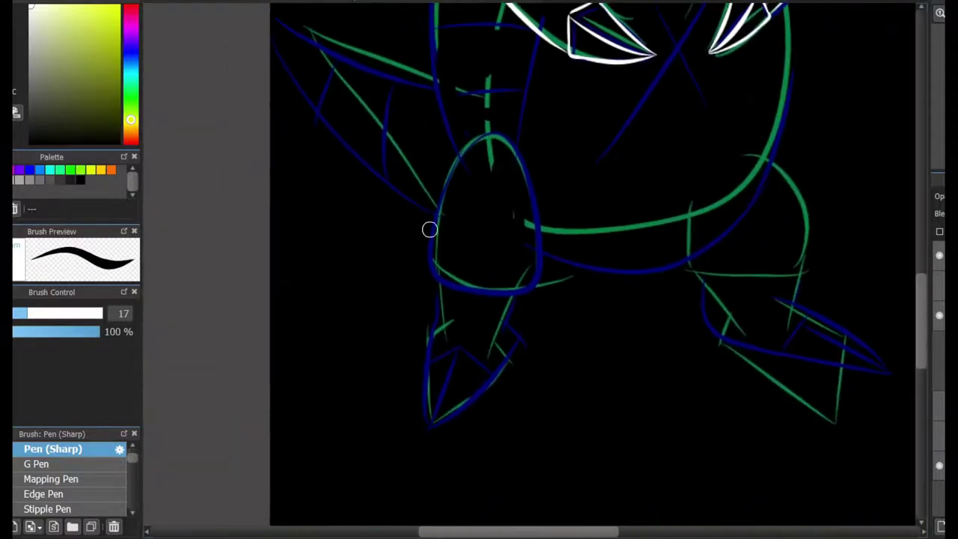
scroll(430, 227, up, 3)
mouse_move(395, 366)
mouse_down()
mouse_move(490, 91)
mouse_move(612, 393)
mouse_move(549, 92)
mouse_move(495, 75)
mouse_move(614, 386)
mouse_up()
key(ctrl+z)
key(ctrl+z)
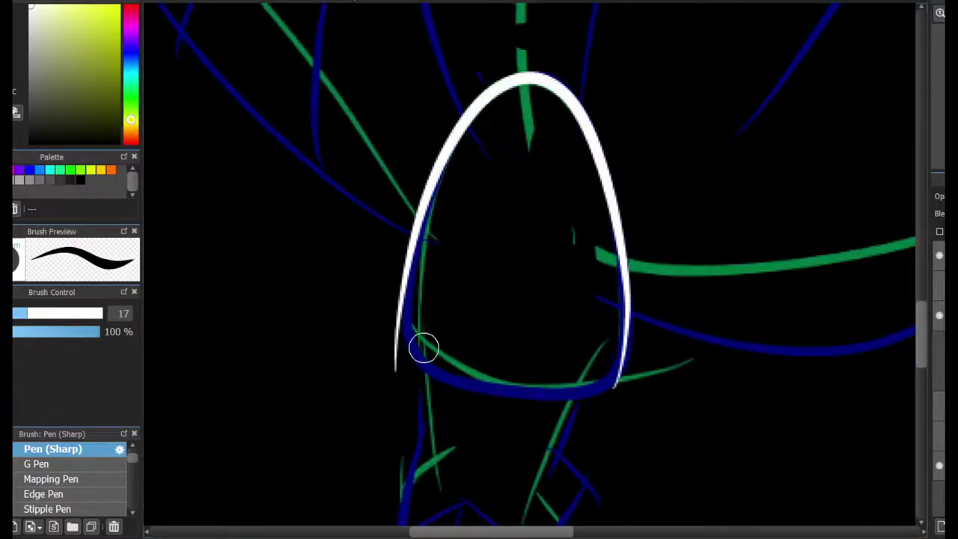
key(ctrl+z)
mouse_move(395, 367)
mouse_down()
mouse_move(624, 295)
mouse_move(621, 351)
mouse_up()
key(ctrl+z)
mouse_move(408, 322)
mouse_down()
mouse_move(421, 227)
mouse_move(621, 329)
mouse_up()
scroll(490, 357, up, 2)
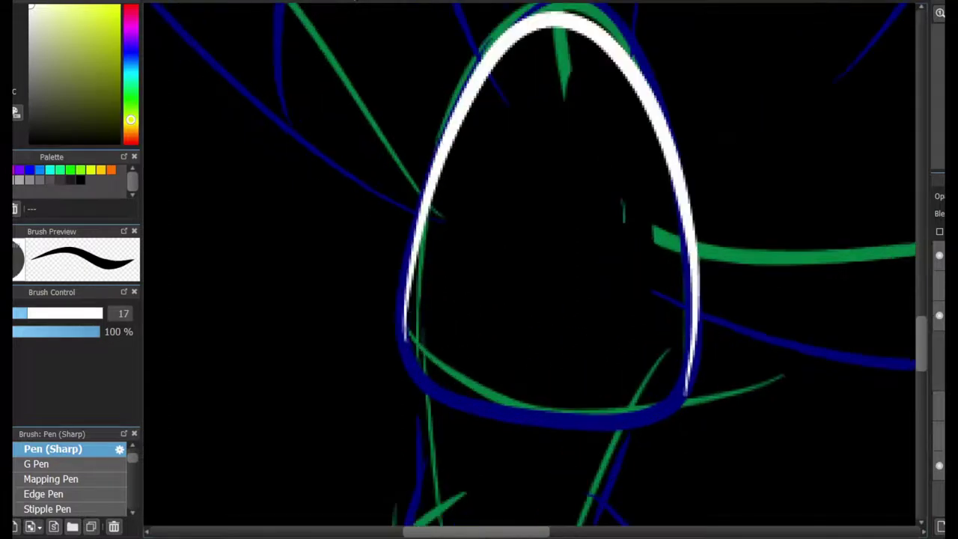
Draw the near knee's rounded lower corner and bottom edge in white, joining the two sides of the arch
drag(404, 332, 592, 406)
key(ctrl+z)
drag(392, 334, 475, 402)
key(ctrl+z)
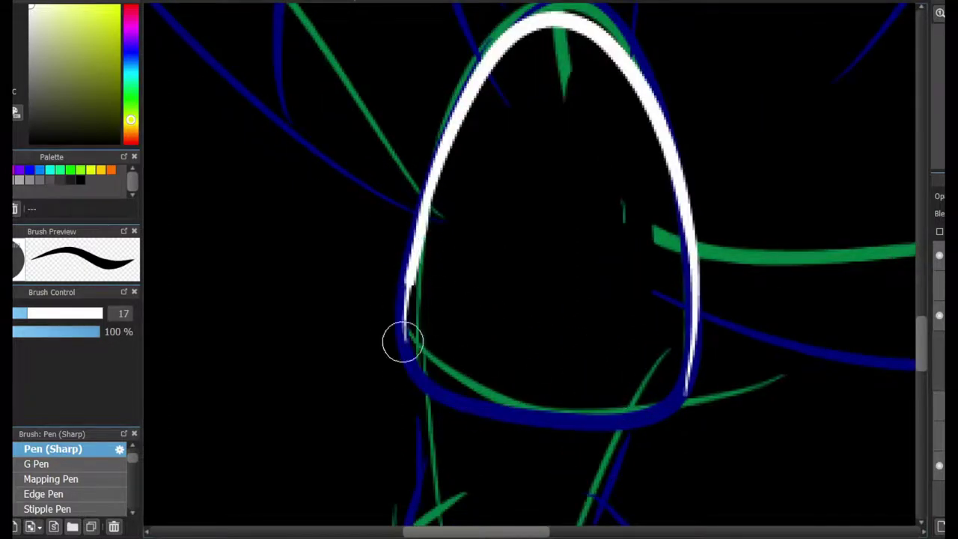
drag(403, 342, 588, 412)
Outline the outer edge of the near lower leg in white down to the toe tip and back up the foot's other side
scroll(589, 412, down, 5)
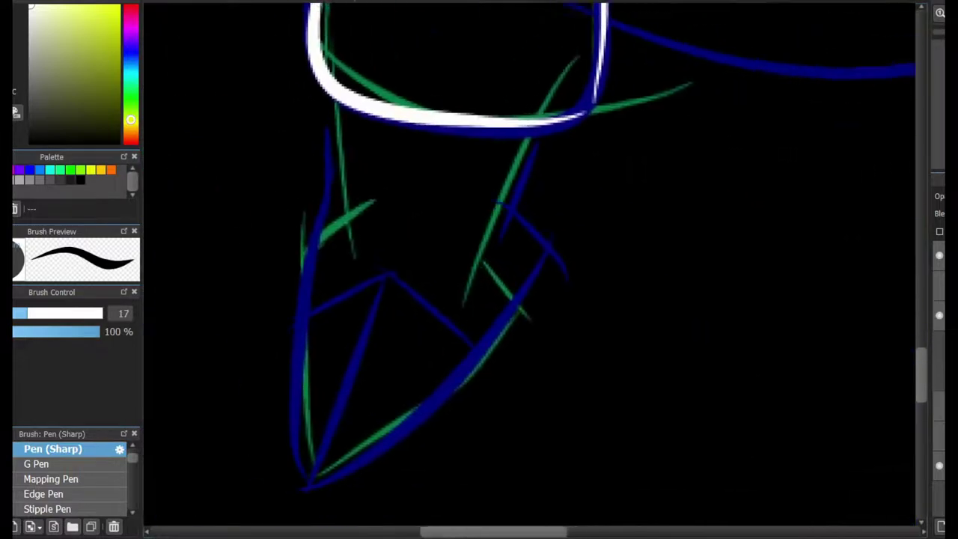
scroll(479, 269, down, 1)
drag(365, 146, 329, 464)
key(ctrl+z)
mouse_move(363, 70)
mouse_down()
mouse_move(331, 466)
mouse_move(584, 238)
mouse_up()
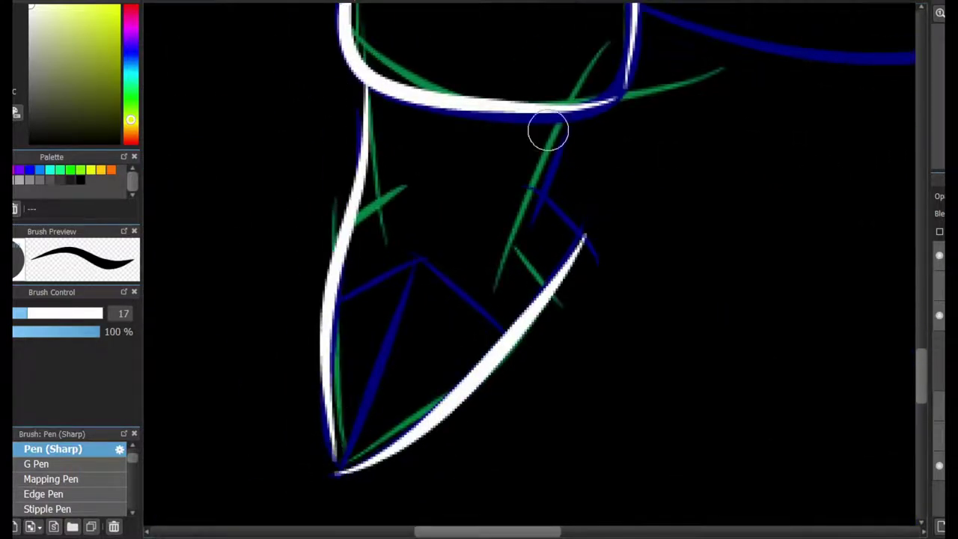
Draw the inner edge of the near lower leg and the rounded heel bump beside it in white
drag(547, 132, 517, 240)
key(ctrl+z)
mouse_move(557, 111)
mouse_down()
mouse_move(529, 224)
mouse_move(583, 247)
mouse_up()
key(ctrl+z)
drag(550, 202, 576, 247)
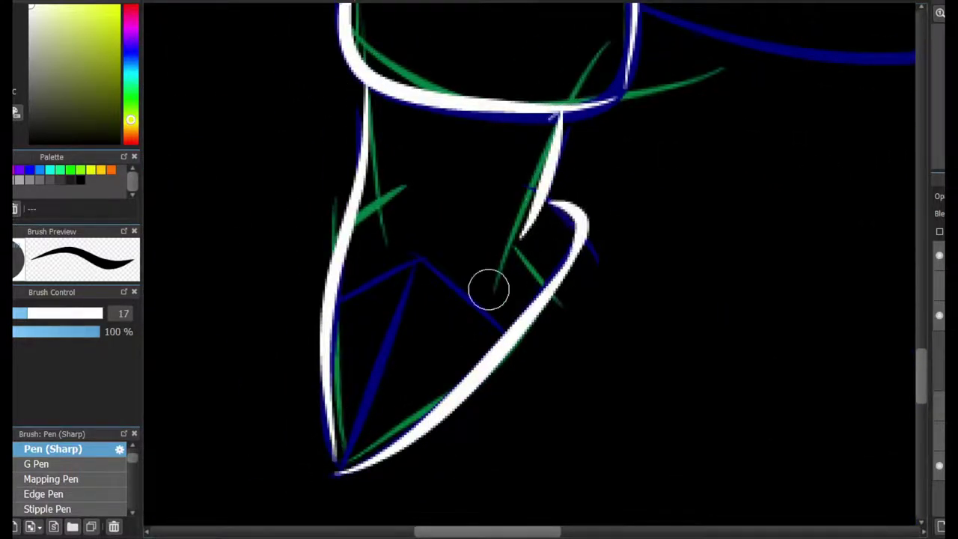
key(ctrl+z)
drag(550, 183, 573, 277)
Draw the near foot's claw in white with a peaked base and a centre ridge running to the tip
drag(341, 460, 380, 342)
key(ctrl+z)
drag(335, 303, 419, 258)
mouse_move(505, 329)
mouse_down()
mouse_move(417, 262)
mouse_move(340, 458)
mouse_up()
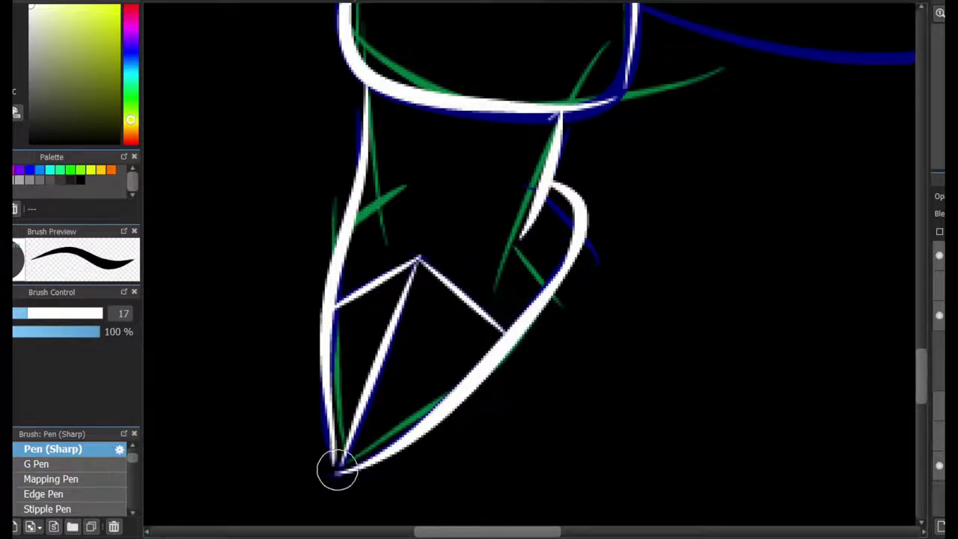
Draw the curved line from the brow down behind the near eye and the angular cheek point in white
scroll(657, 217, down, 5)
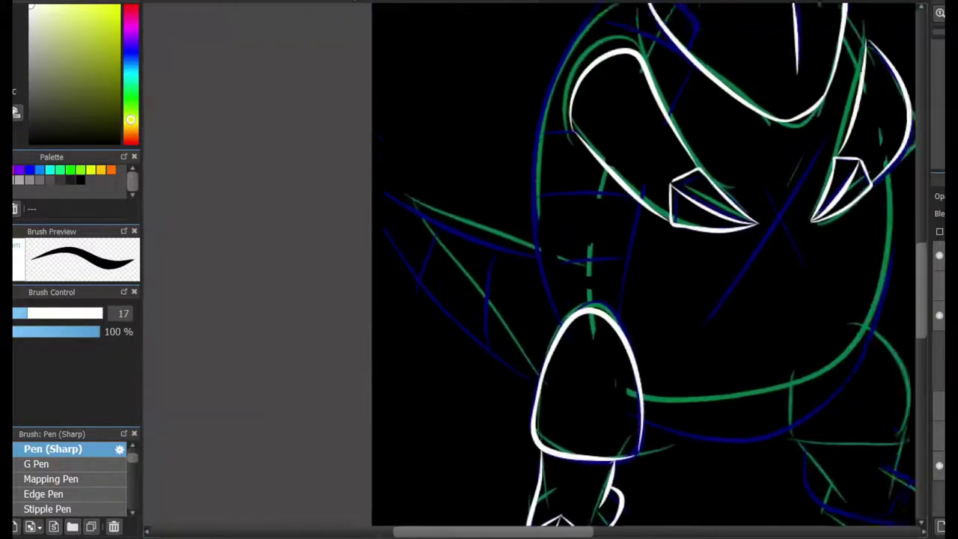
scroll(688, 191, up, 4)
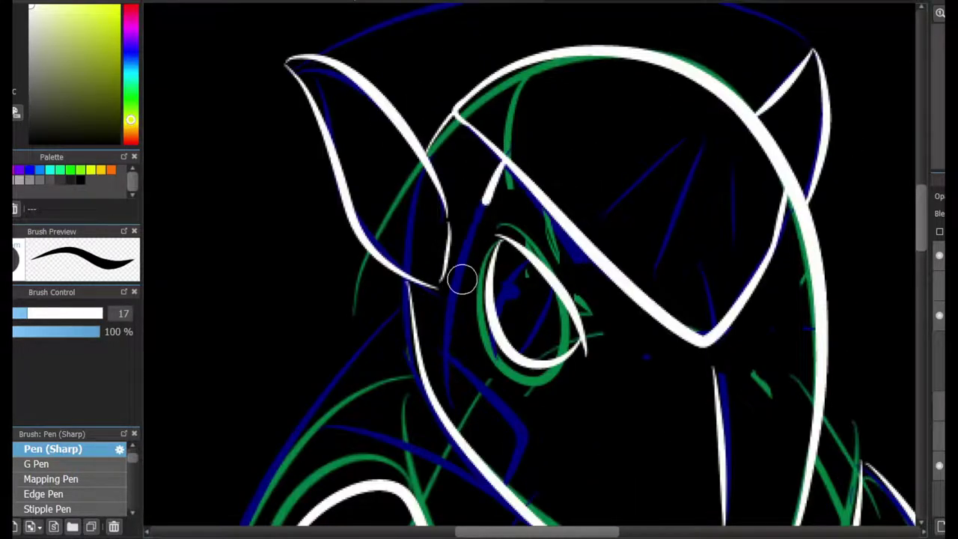
drag(499, 167, 447, 416)
mouse_move(453, 353)
mouse_down()
mouse_move(479, 376)
mouse_move(510, 485)
mouse_up()
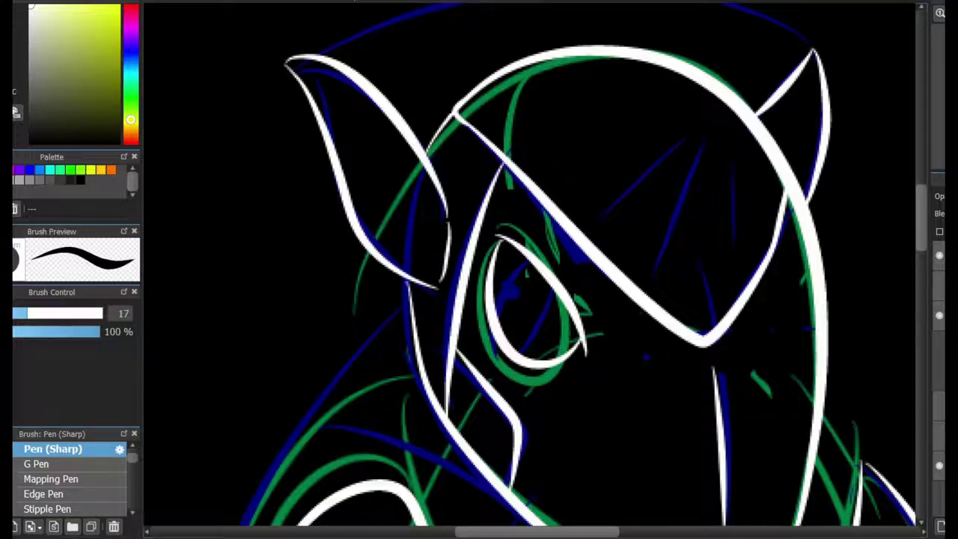
scroll(532, 269, down, 3)
scroll(513, 310, up, 4)
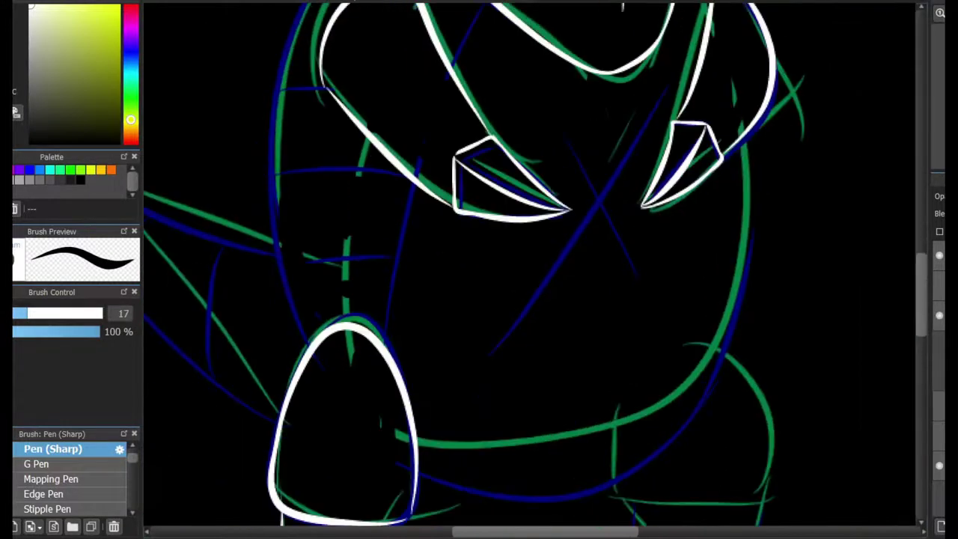
Draw the long curved back outline in white from behind the near ear down to the near thigh
scroll(366, 167, down, 1)
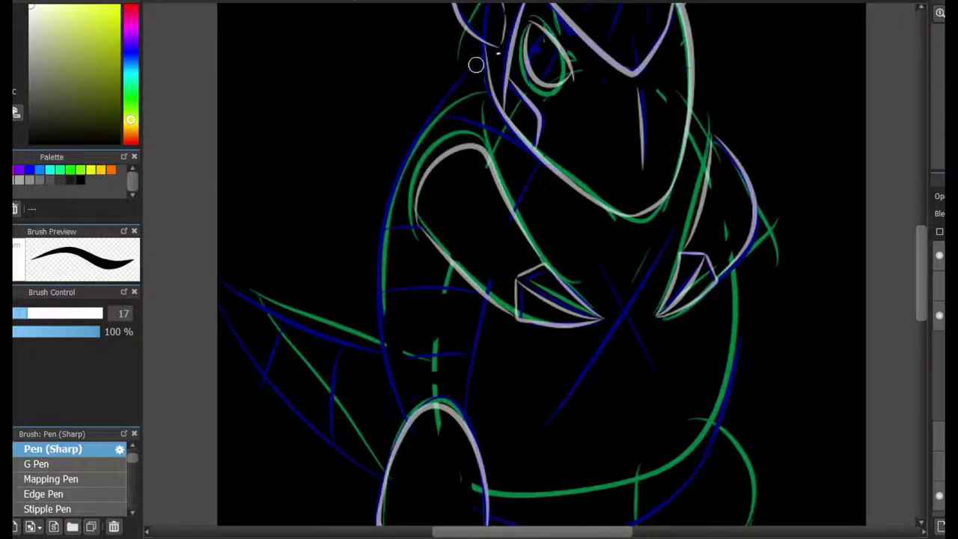
drag(494, 50, 419, 458)
scroll(310, 211, up, 3)
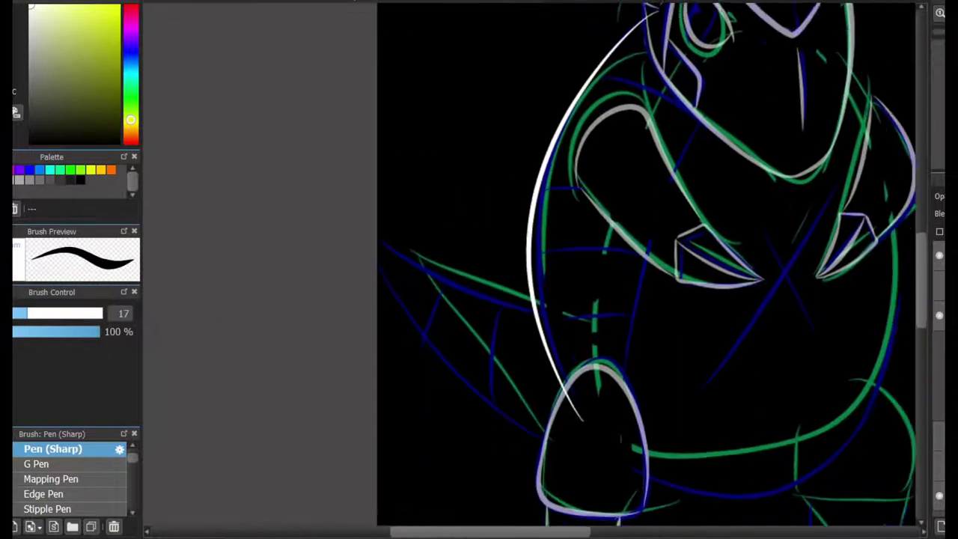
Trim the back line's upper end and close the head's edge below the near ear with a short white stroke
key(])
key(])
key(])
scroll(514, 289, down, 3)
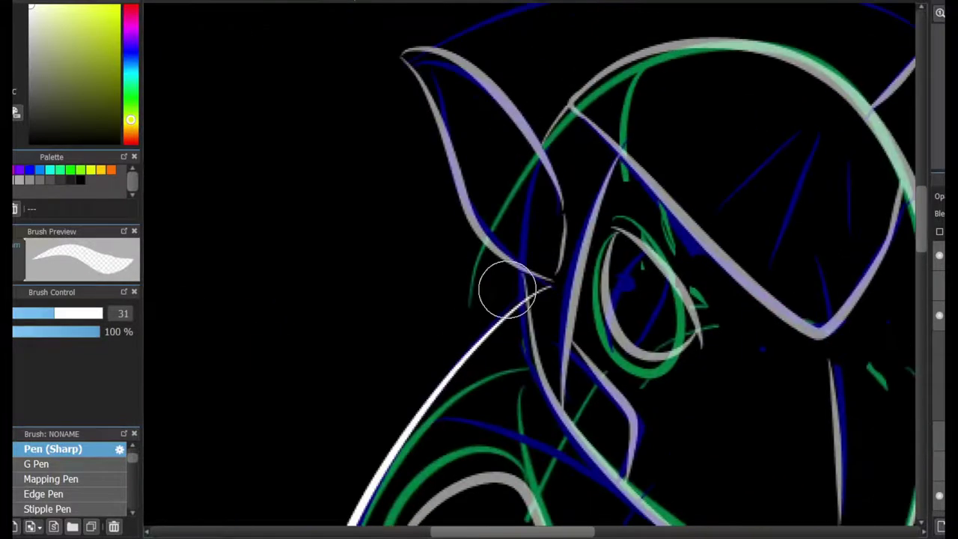
scroll(558, 299, up, 3)
scroll(520, 353, up, 2)
drag(530, 185, 552, 333)
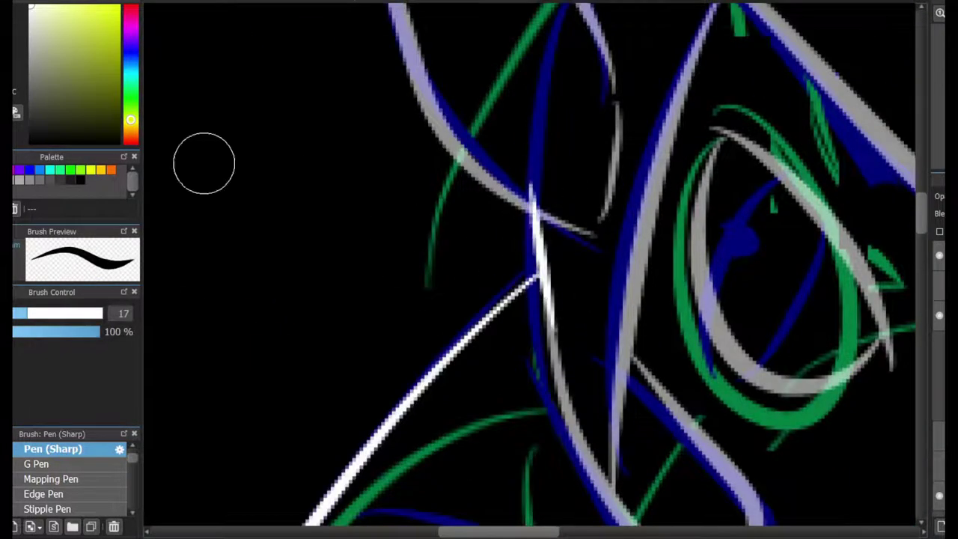
click(53, 448)
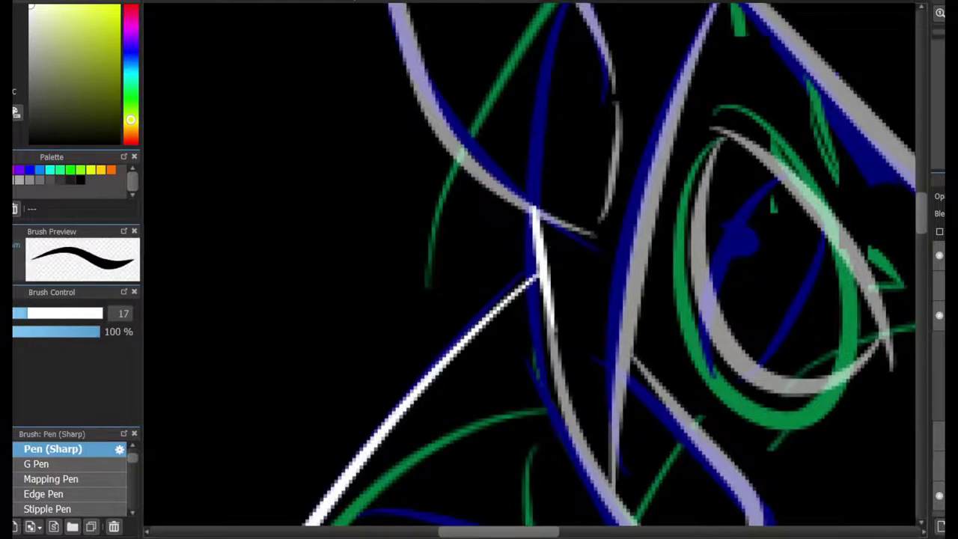
Draw the inner fold of the near ear in white from its tip down to the ear's base
scroll(431, 104, up, 3)
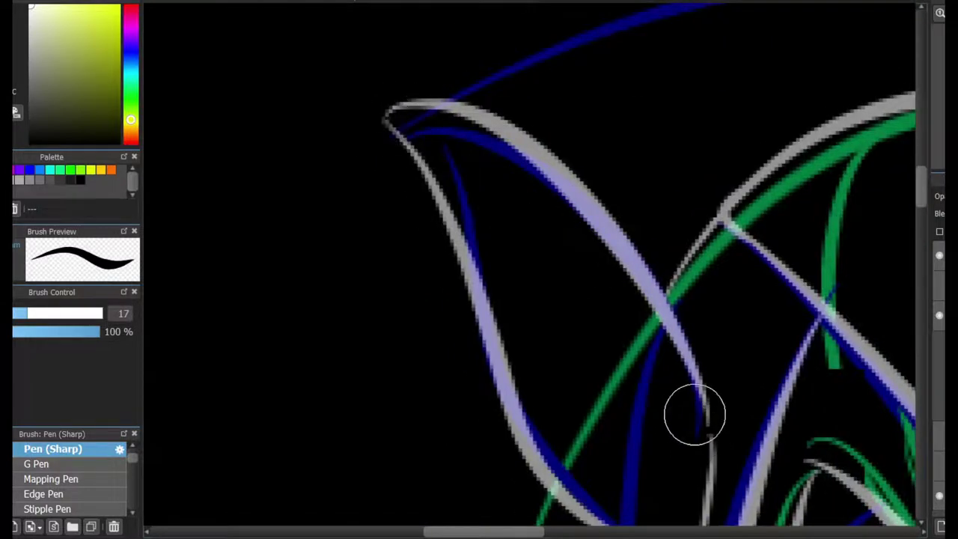
mouse_move(386, 123)
mouse_down()
mouse_move(695, 411)
mouse_move(513, 202)
mouse_up()
key(ctrl+z)
key(ctrl+z)
drag(385, 114, 695, 419)
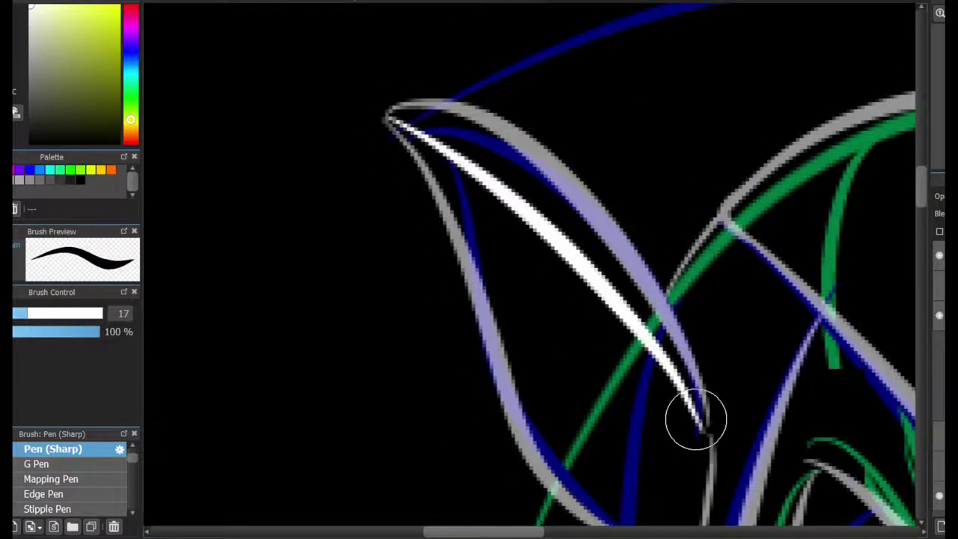
Draw the near edge of the belly in white, curving from under the jaw down to the near thigh
scroll(722, 419, down, 4)
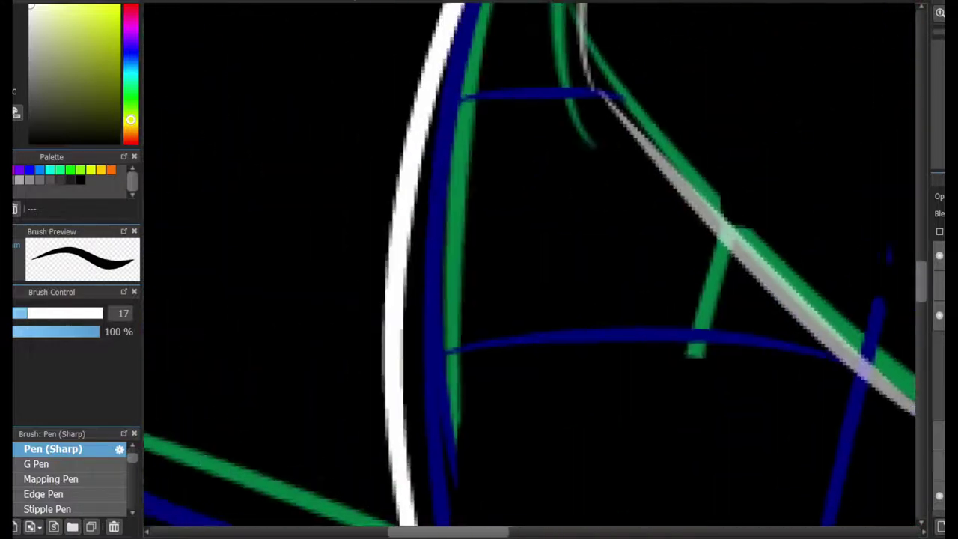
scroll(820, 271, right, 5)
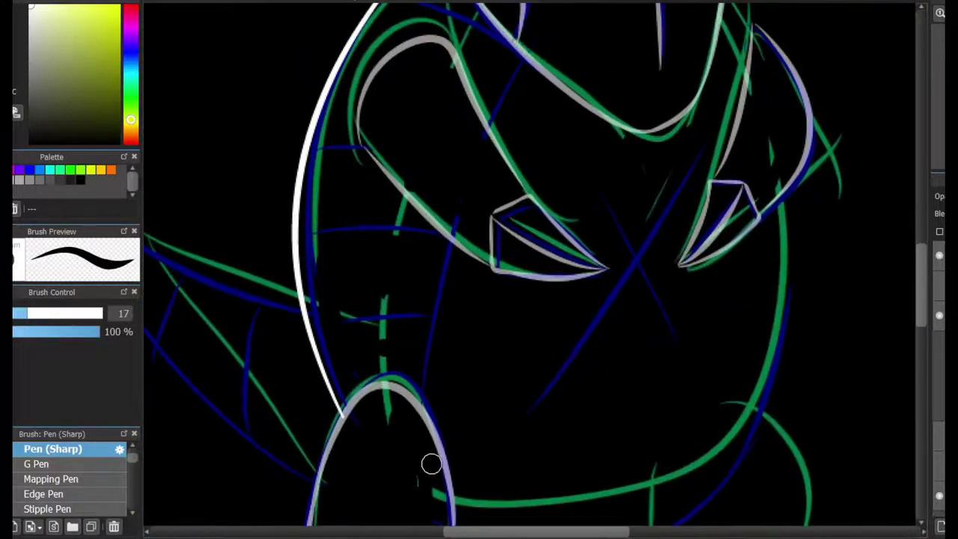
key(ctrl+z)
mouse_move(431, 464)
mouse_down()
mouse_move(516, 46)
mouse_move(406, 460)
mouse_up()
key(ctrl+z)
mouse_move(524, 52)
mouse_down()
mouse_move(434, 448)
mouse_move(529, 75)
mouse_up()
key(ctrl+z)
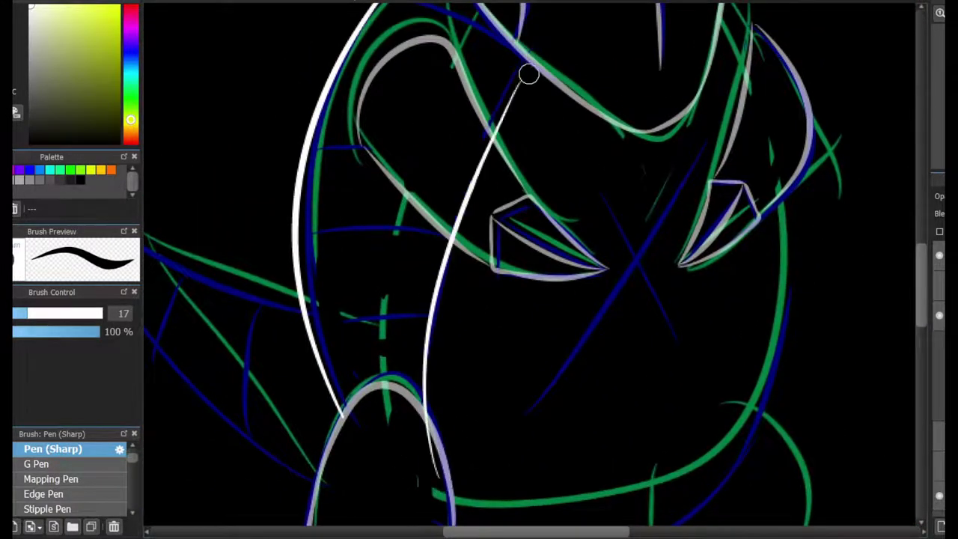
Try to draw the belly's underside and far side in white as one curve from the near thigh up to the jaw
mouse_move(424, 489)
mouse_down()
mouse_move(777, 407)
mouse_move(733, 65)
mouse_up()
key(ctrl+z)
mouse_move(716, 17)
mouse_down()
mouse_move(430, 509)
mouse_move(759, 366)
mouse_up()
key(ctrl+z)
key(ctrl+z)
drag(703, 8, 758, 389)
key(ctrl+z)
drag(425, 494, 718, 30)
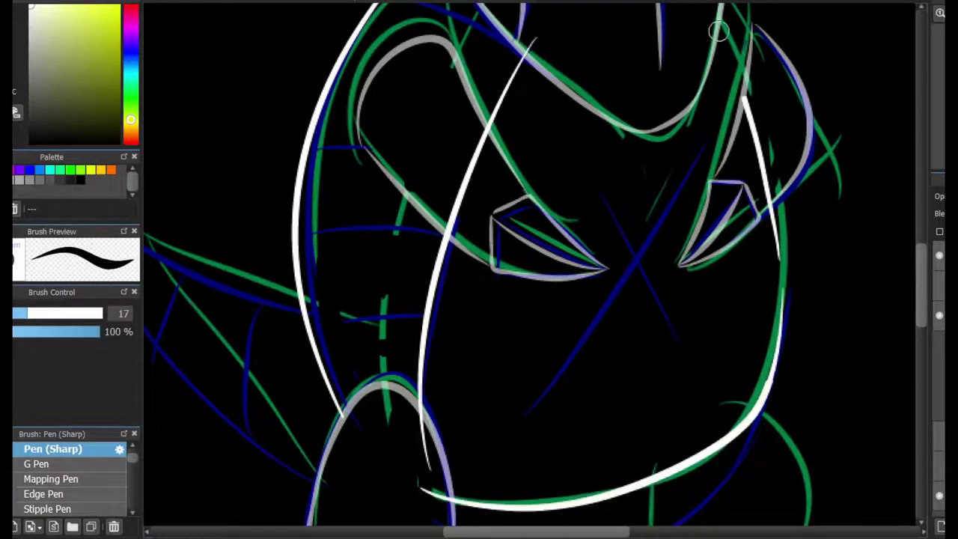
key(ctrl+z)
key(ctrl+z)
mouse_move(423, 490)
mouse_down()
mouse_move(755, 363)
mouse_move(786, 192)
mouse_move(719, 15)
mouse_up()
key(ctrl+z)
key(ctrl+minus)
key(ctrl+z)
mouse_move(496, 416)
mouse_down()
mouse_move(427, 438)
mouse_move(571, 441)
mouse_move(699, 262)
mouse_up()
key(ctrl+z)
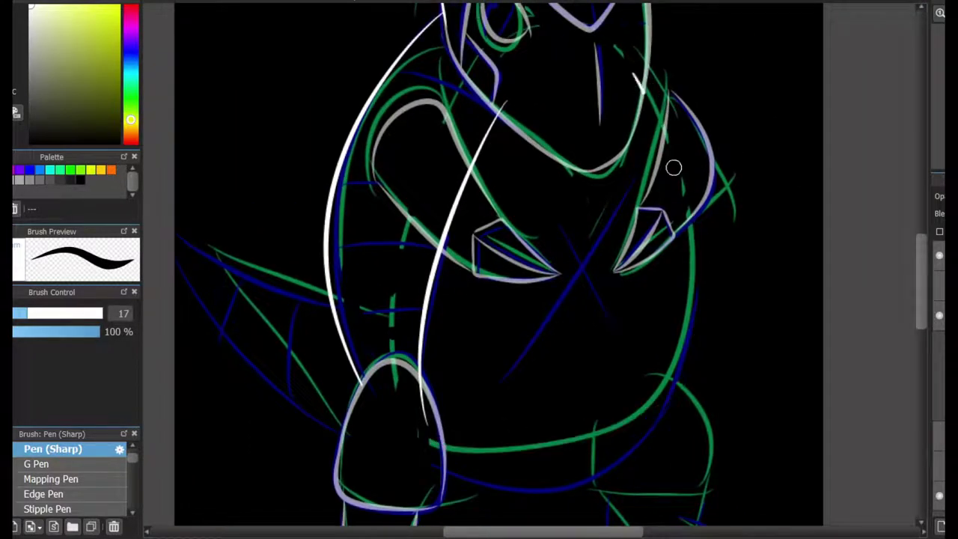
Draw the belly's far side and underside in white from the far side of the jaw around to the near thigh
drag(635, 63, 689, 273)
mouse_move(687, 327)
mouse_down()
mouse_move(441, 464)
mouse_move(656, 387)
mouse_up()
key(ctrl+z)
key(ctrl+z)
mouse_move(635, 67)
mouse_down()
mouse_move(618, 444)
mouse_move(409, 441)
mouse_up()
Erase the parts of the white belly lines that cross the head, both arms and the near thigh
key(bracketright)
key(bracketright)
key(bracketright)
scroll(509, 124, up, 2)
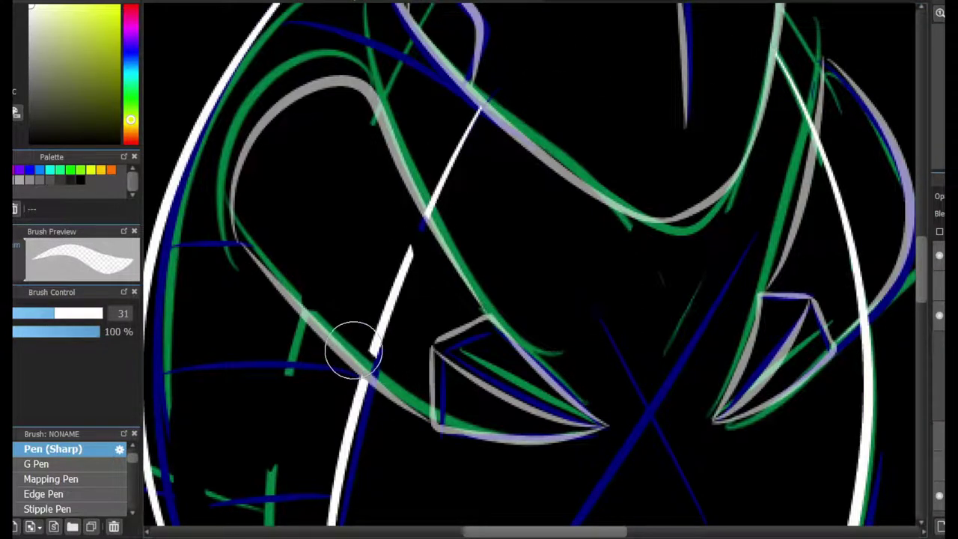
key(ctrl+z)
scroll(594, 259, up, 2)
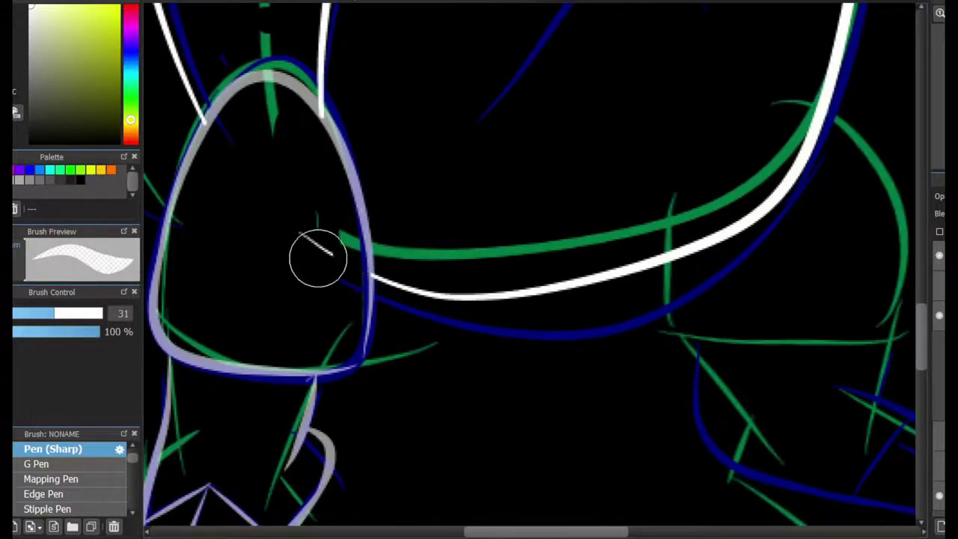
scroll(318, 258, down, 3)
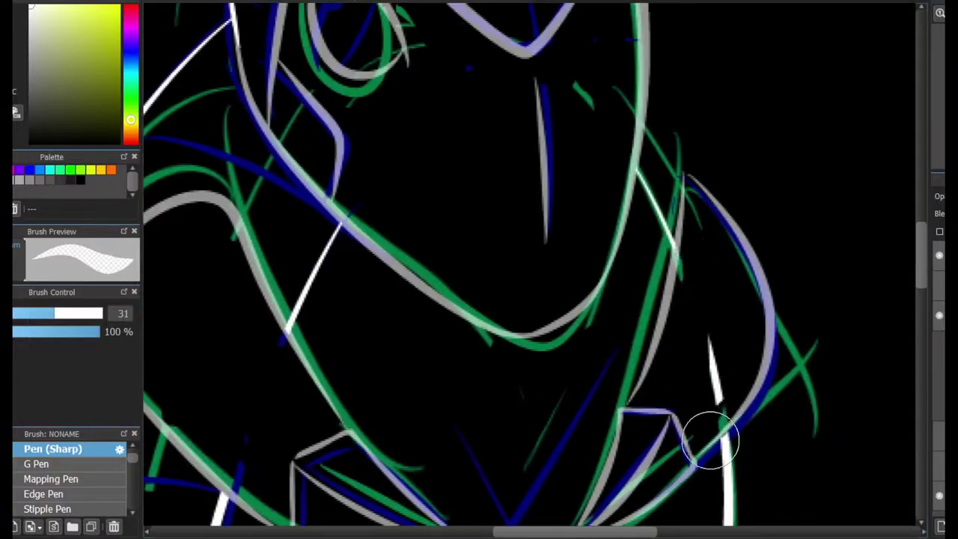
scroll(691, 285, down, 3)
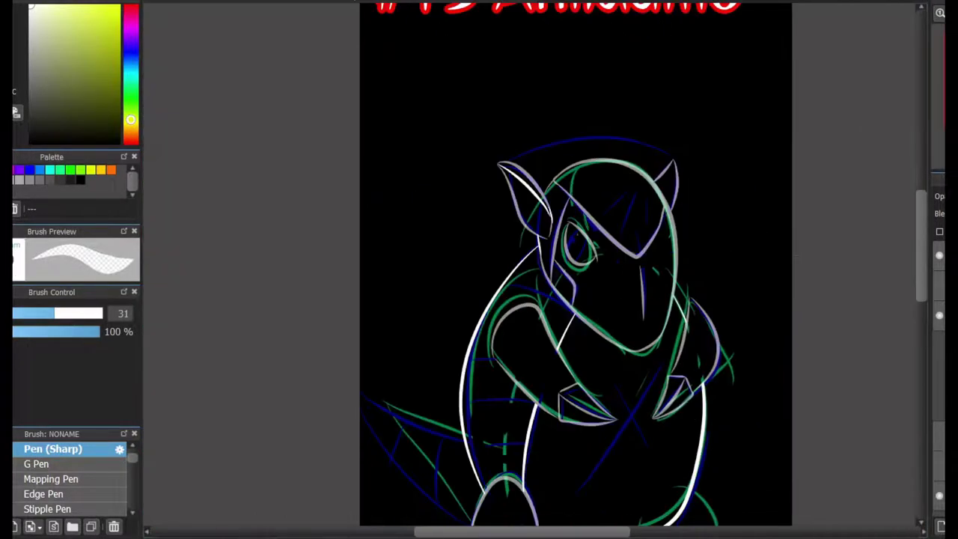
Try to draw the far side of the back in white from the head's far edge down through the far arm
click(52, 449)
scroll(708, 188, up, 3)
mouse_move(655, 119)
mouse_down()
mouse_move(708, 187)
mouse_move(724, 268)
mouse_up()
key(ctrl+z)
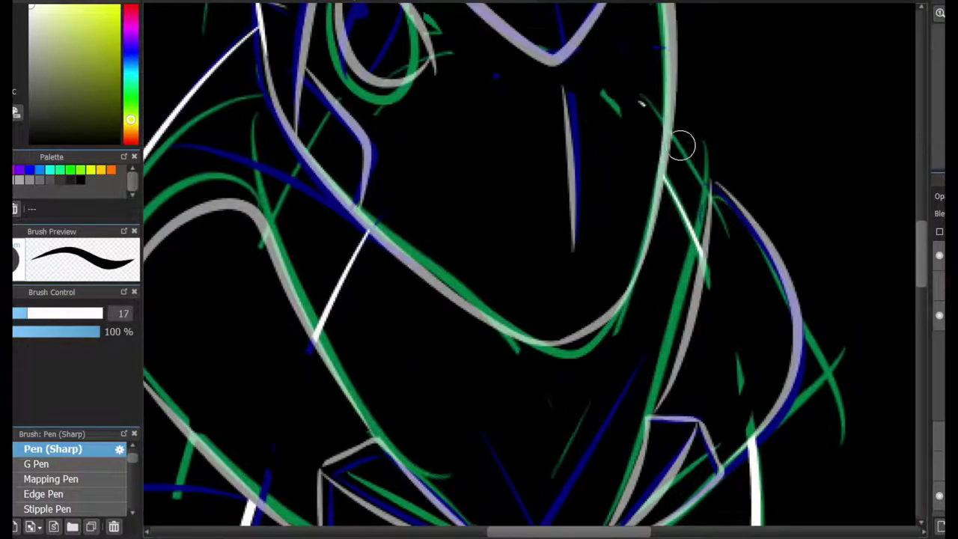
drag(647, 107, 753, 479)
key(e)
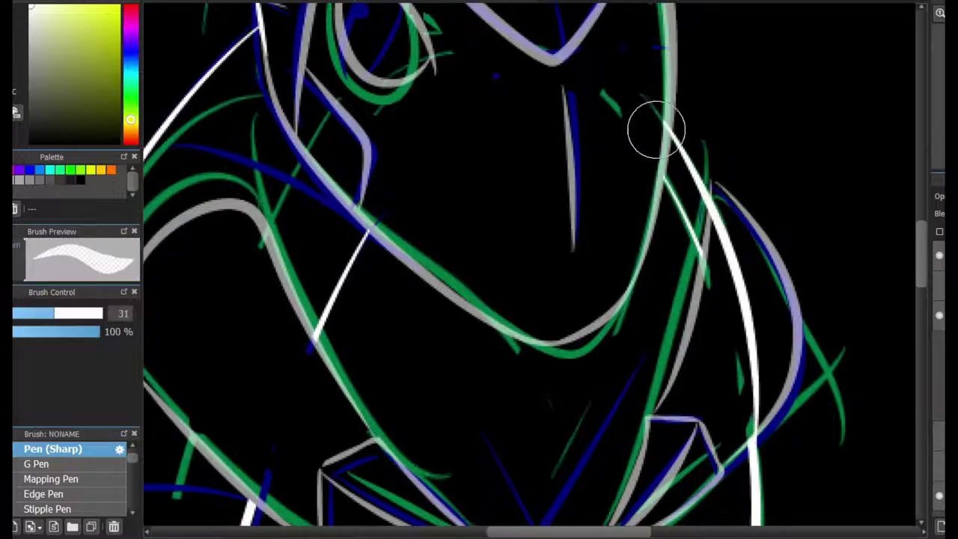
key(ctrl+z)
key(e)
mouse_move(646, 100)
mouse_down()
mouse_move(738, 419)
mouse_move(730, 277)
mouse_up()
key(ctrl+z)
key(ctrl+z)
drag(645, 104, 738, 275)
key(ctrl+z)
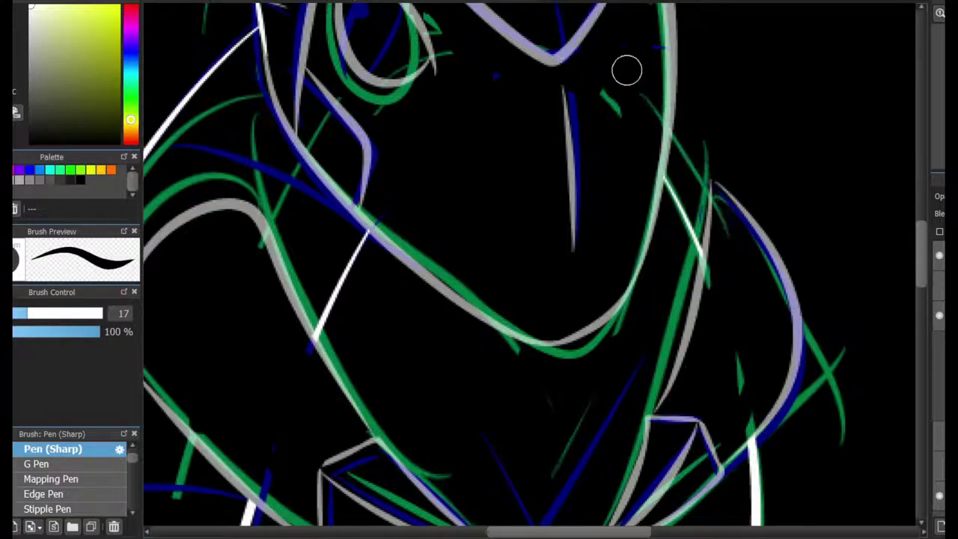
Draw the short far back line in white from the head to the far shoulder, erasing its overlap with the head and arm
drag(626, 68, 748, 325)
key(ctrl+z)
key(e)
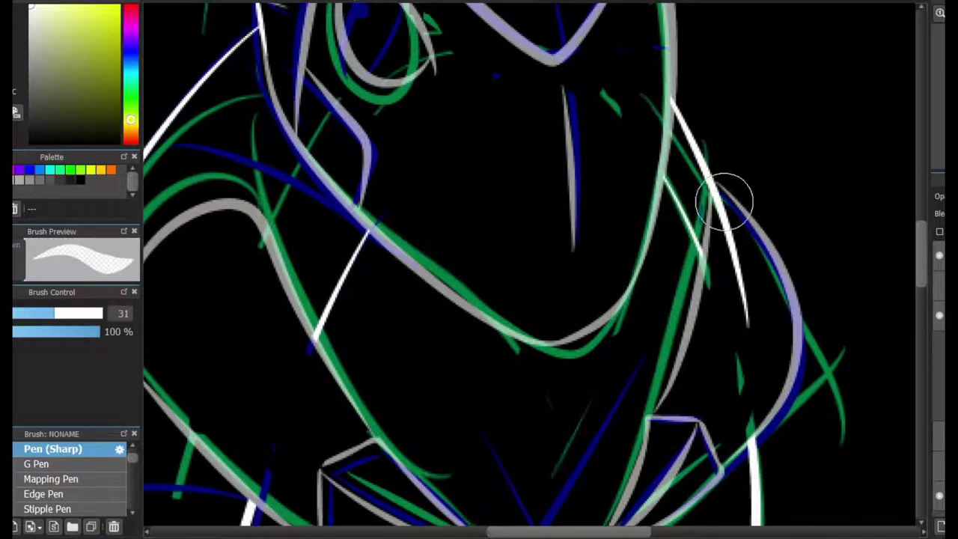
key(ctrl+z)
scroll(727, 249, up, 4)
scroll(727, 150, down, 5)
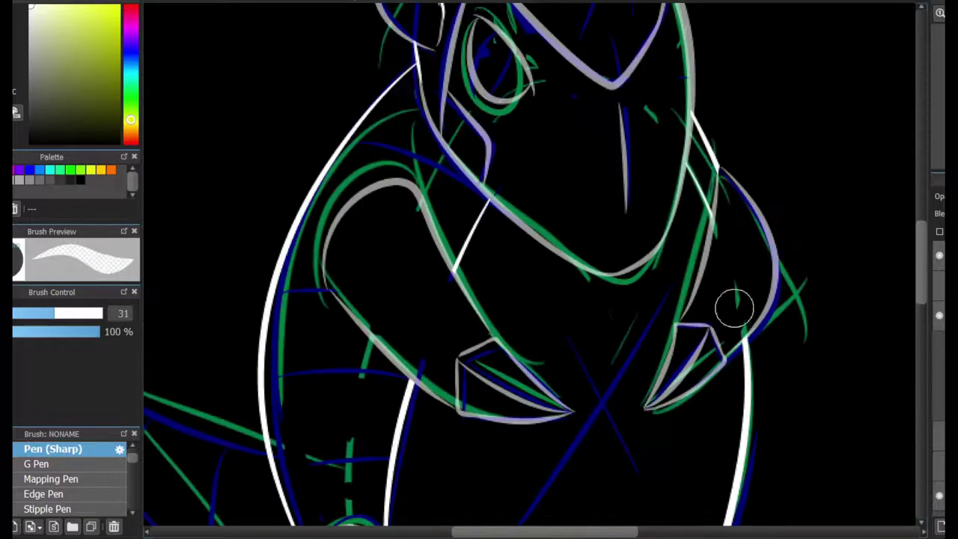
drag(734, 308, 681, 312)
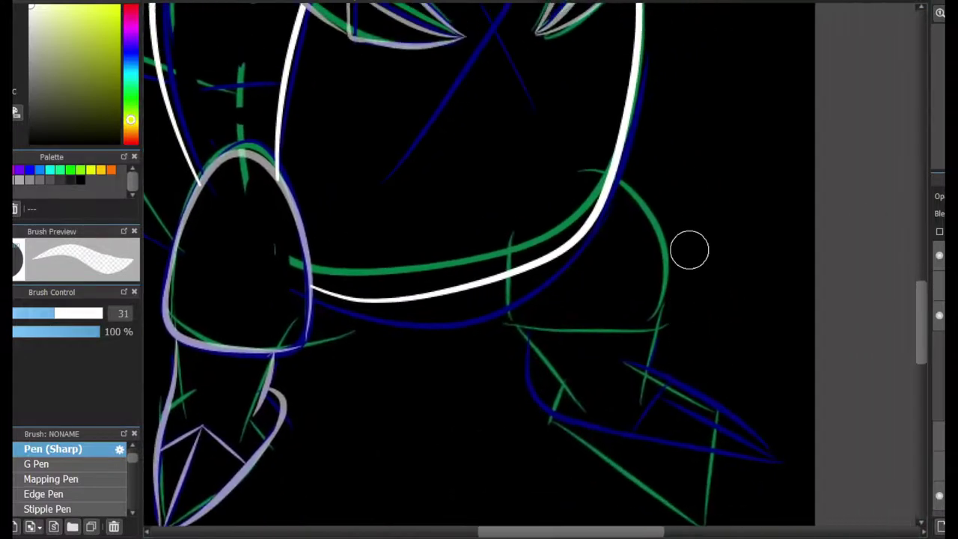
Draw the far thigh in white as a rounded shape with a flat lower edge, extending below the belly
key(e)
scroll(609, 229, up, 2)
mouse_move(459, 284)
mouse_down()
mouse_move(509, 389)
mouse_move(630, 160)
mouse_up()
drag(626, 235, 817, 175)
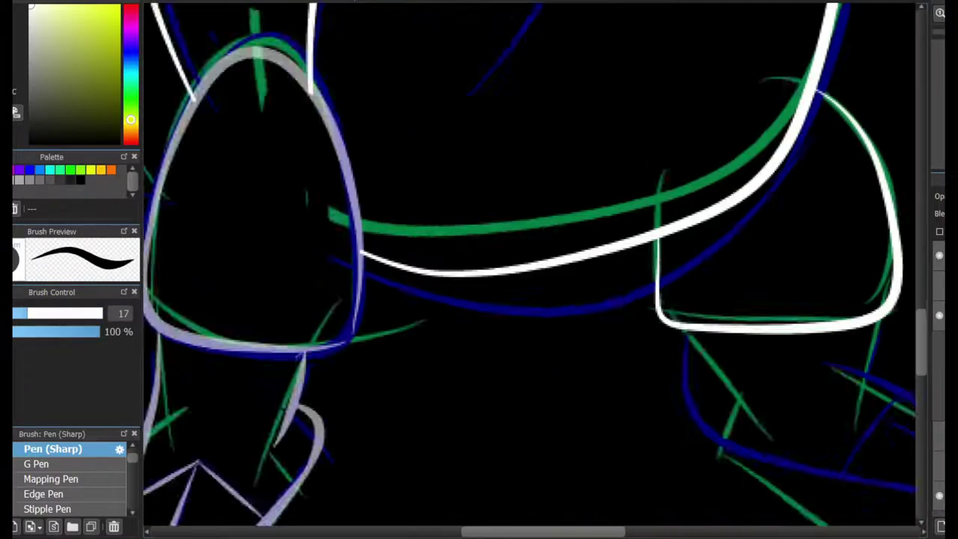
Draw the far lower leg and pointed foot in white, with a curved heel, upper edge and claw ridge meeting at the tip
drag(913, 397, 636, 288)
drag(528, 253, 652, 295)
key(ctrl+z)
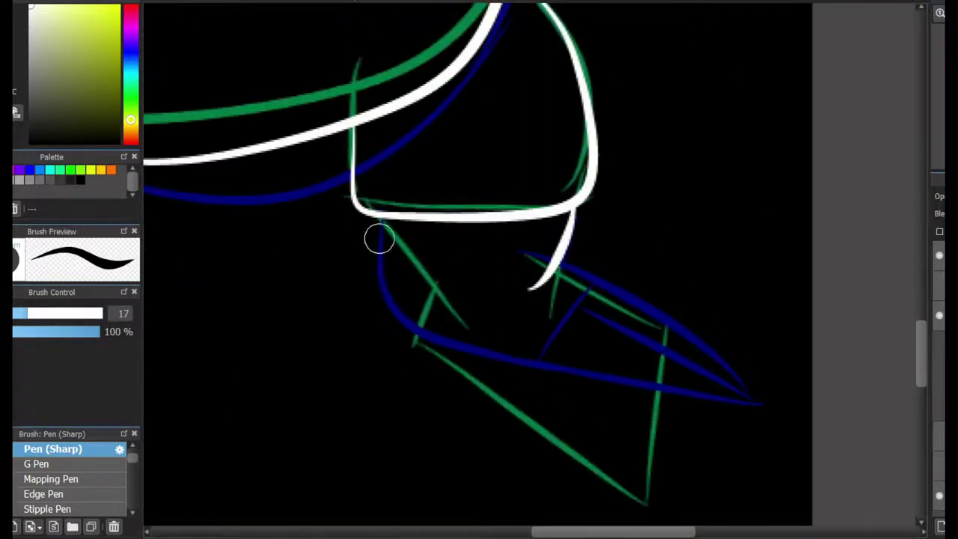
mouse_move(383, 220)
mouse_down()
mouse_move(584, 386)
mouse_move(770, 412)
mouse_up()
mouse_move(561, 267)
mouse_down()
mouse_move(669, 319)
mouse_move(775, 415)
mouse_up()
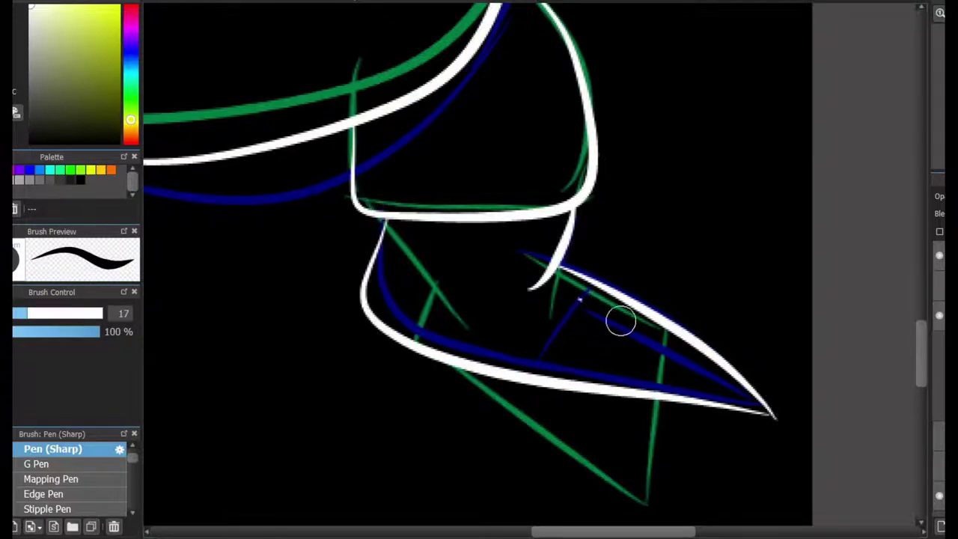
drag(568, 305, 773, 417)
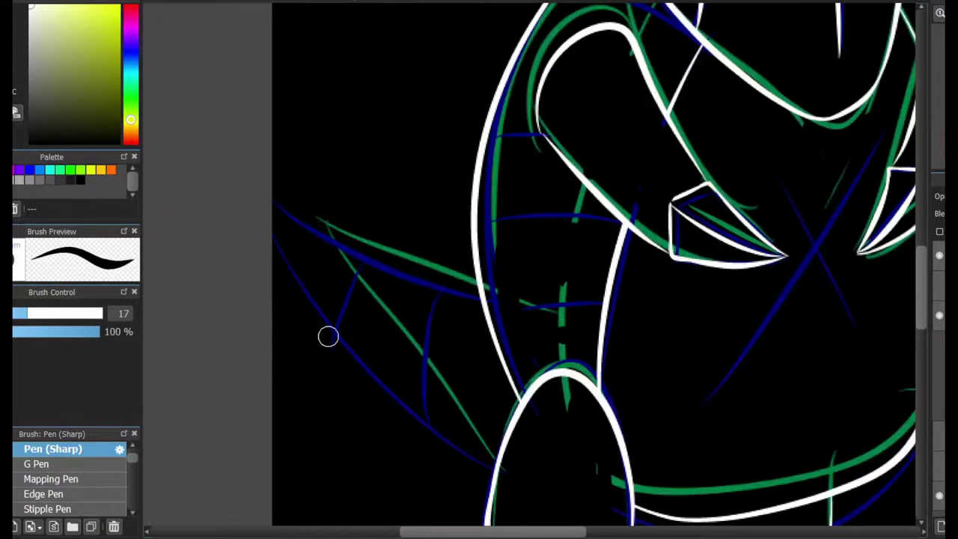
Draw the lower and upper edges of the tail in white from the body out to the canvas edge
drag(509, 472, 273, 233)
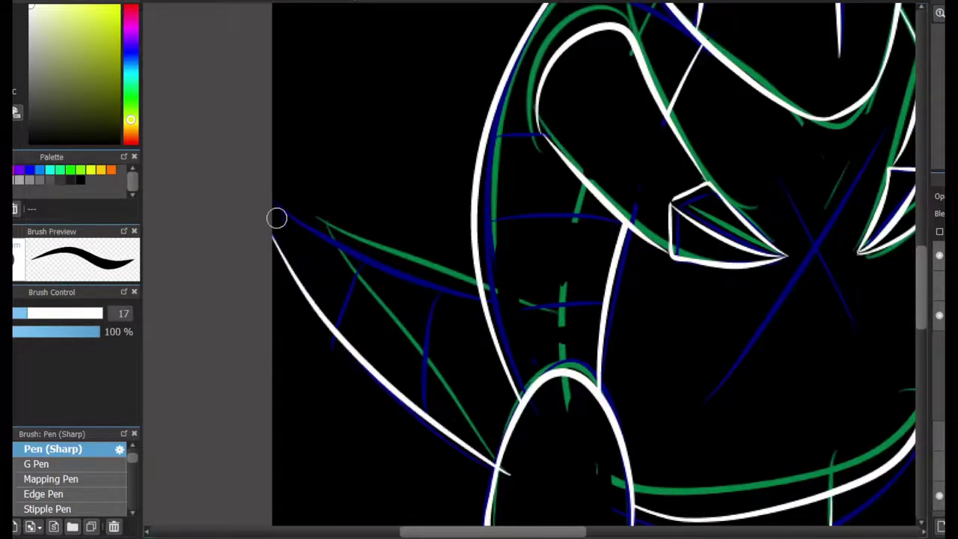
key(ctrl+z)
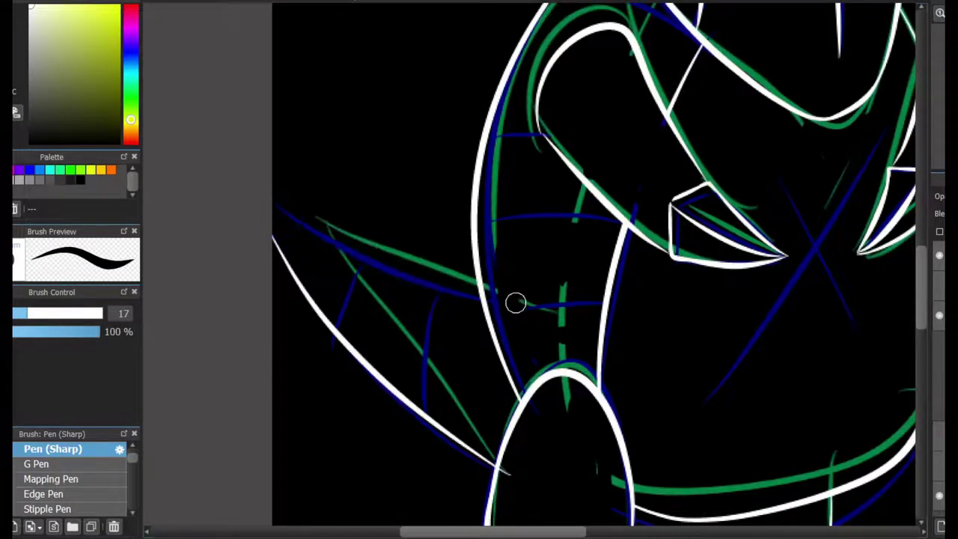
drag(515, 303, 274, 221)
key(bracketright)
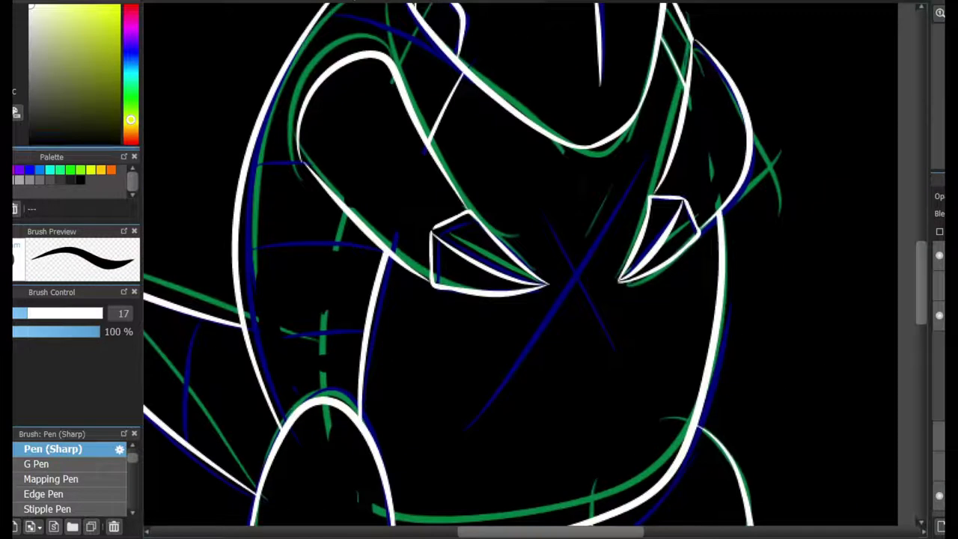
Draw a large red X scar across the chest and thin red lines fanning out on the forehead
mouse_move(642, 164)
mouse_down()
mouse_move(532, 352)
mouse_move(484, 409)
mouse_up()
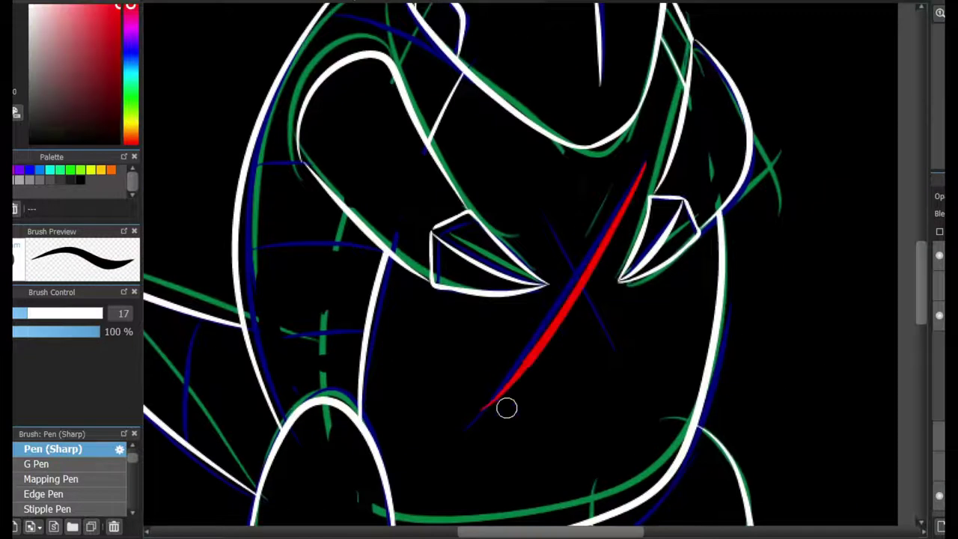
drag(532, 202, 622, 387)
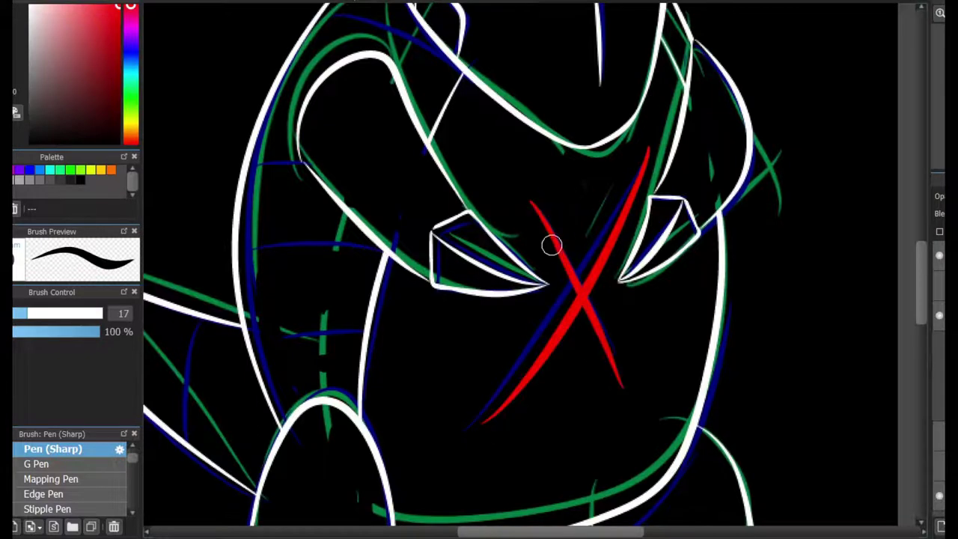
mouse_move(636, 274)
mouse_down()
mouse_move(696, 114)
mouse_move(579, 170)
mouse_up()
mouse_move(755, 251)
mouse_down()
mouse_move(729, 152)
mouse_move(757, 273)
mouse_up()
Draw the near eye's iris and slit pupil in red and add a small white highlight dot
scroll(576, 209, up, 3)
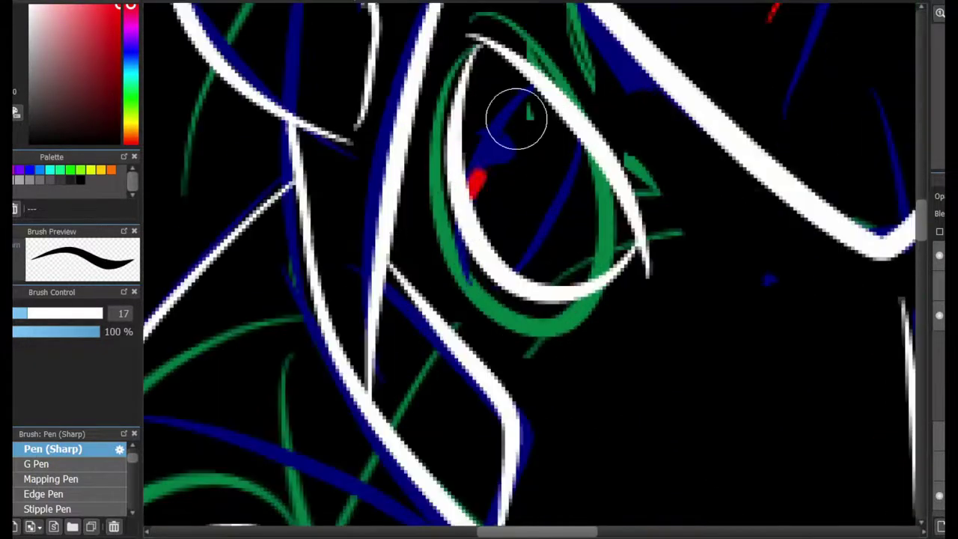
mouse_move(516, 118)
mouse_down()
mouse_move(570, 157)
mouse_move(545, 128)
mouse_move(561, 192)
mouse_up()
key(ctrl+z)
alt+click(314, 205)
click(551, 185)
key(ctrl+z)
click(524, 142)
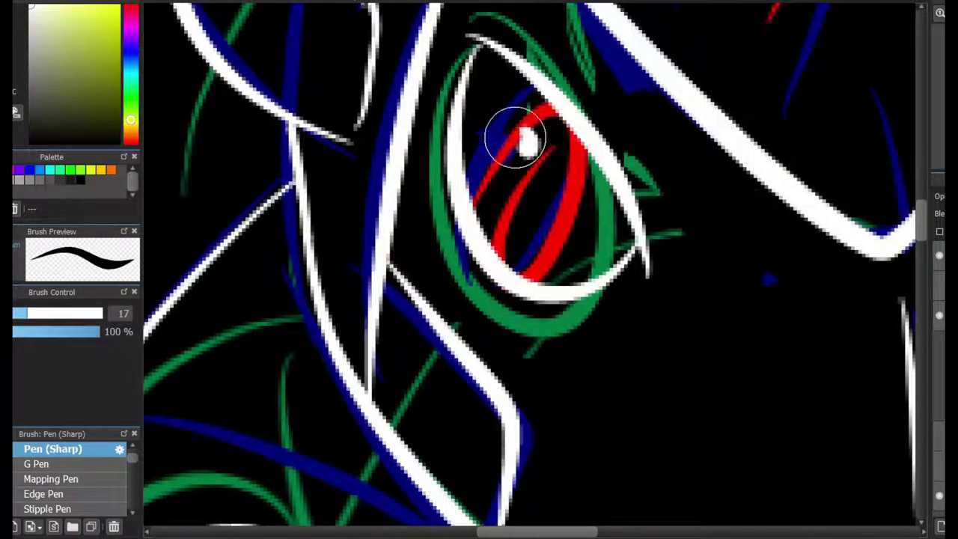
Hide the green and blue sketch lines and dim the white and red line art
drag(711, 295, 646, 494)
mouse_move(523, 300)
mouse_down()
mouse_move(546, 329)
mouse_move(509, 269)
mouse_move(569, 187)
mouse_up()
mouse_move(824, 224)
mouse_down()
mouse_move(862, 199)
mouse_move(789, 205)
mouse_up()
scroll(803, 315, down, 3)
drag(802, 315, 635, 453)
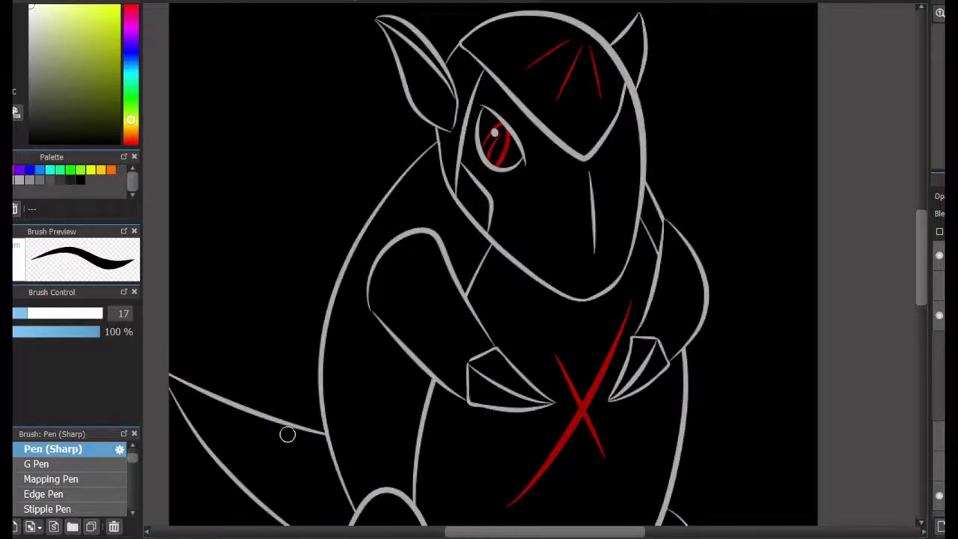
Draw two curved white armour bands across the tail between its upper and lower edges
mouse_move(258, 416)
mouse_down()
mouse_move(539, 293)
mouse_move(569, 416)
mouse_up()
key(ctrl+z)
key(ctrl+z)
drag(585, 284, 587, 428)
click(537, 261)
Erase the ends of both tail bands that stick out past the tail outline
key(bracketright)
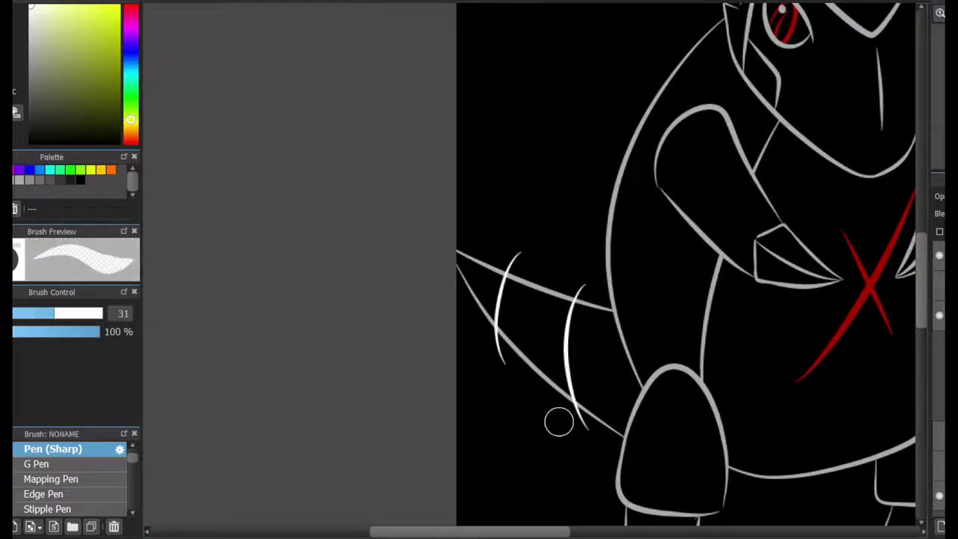
scroll(558, 419, up, 2)
click(573, 172)
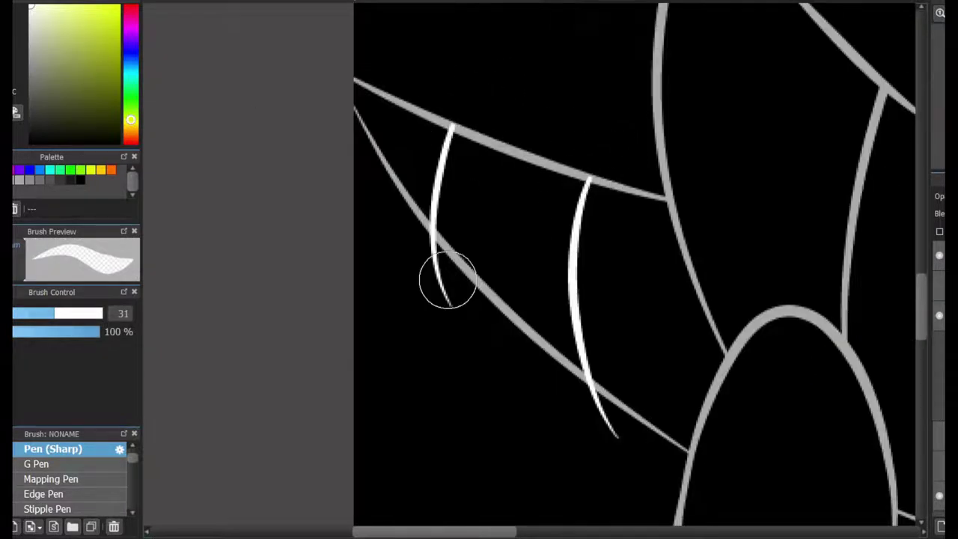
click(444, 278)
click(617, 428)
mouse_move(600, 402)
mouse_down()
mouse_move(421, 297)
mouse_move(385, 181)
mouse_move(385, 235)
mouse_up()
Round off the open lower corner of the near thigh with a white stroke at brush size 17
key(bracketleft)
scroll(662, 447, up, 1)
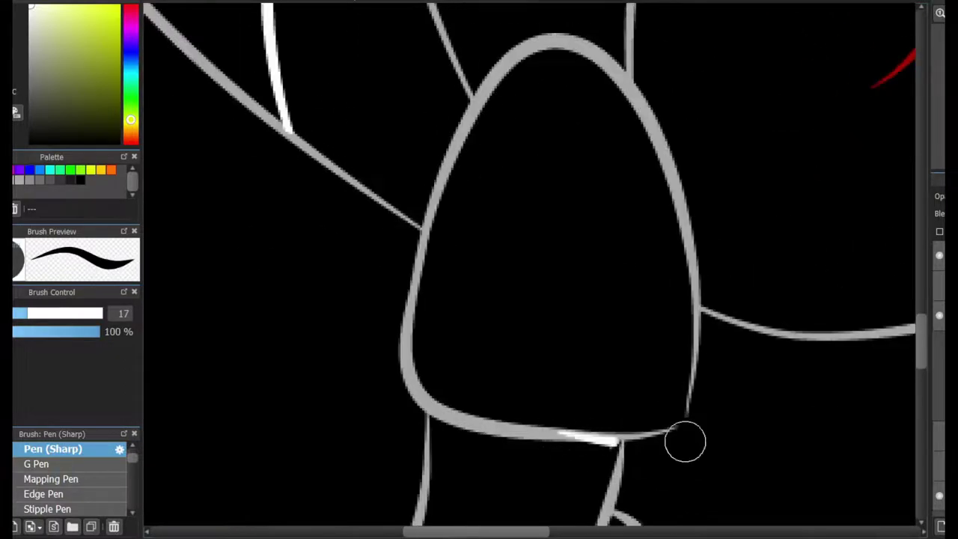
drag(696, 346, 676, 413)
key(ctrl+z)
drag(594, 440, 696, 387)
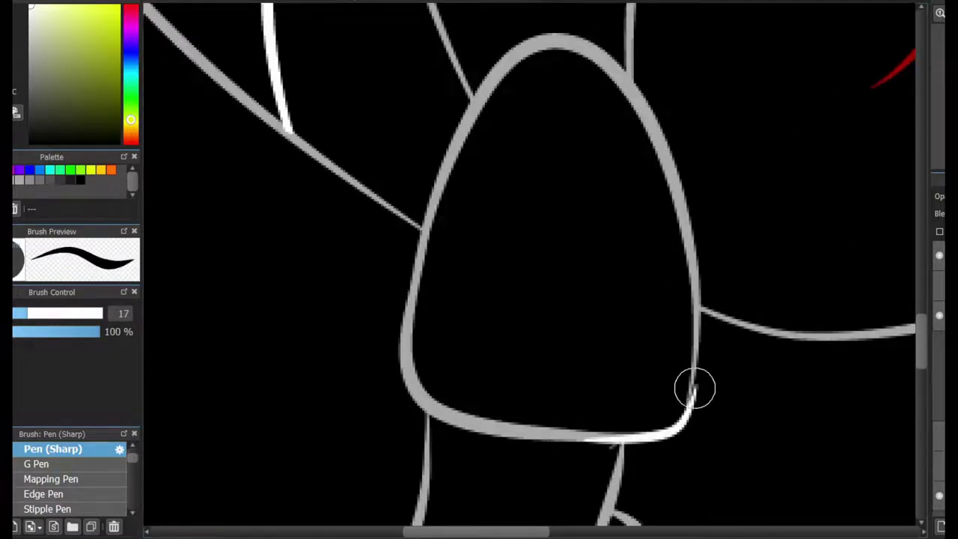
Draw two curved white armour bands across the near thigh
drag(406, 321, 669, 366)
key(ctrl+z)
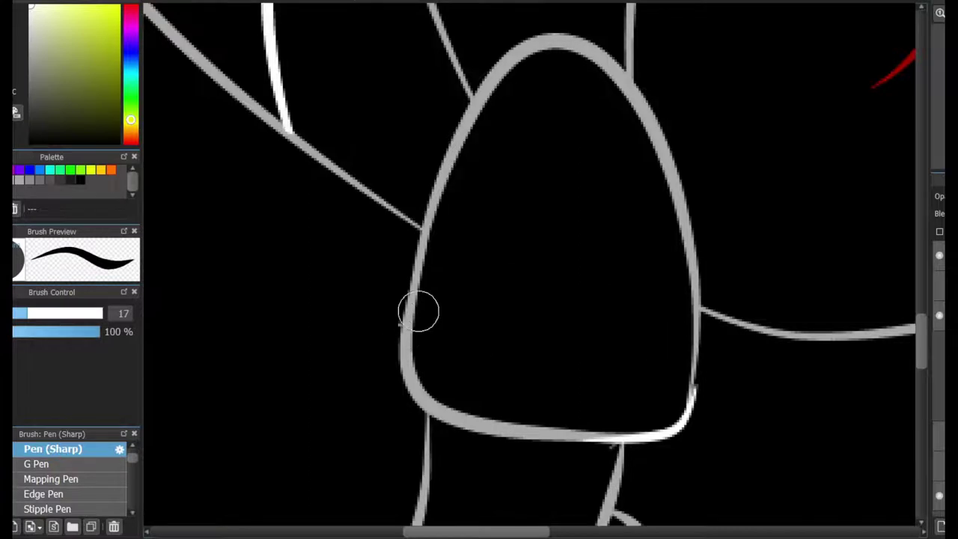
drag(404, 320, 692, 354)
mouse_move(438, 187)
mouse_down()
mouse_move(696, 196)
mouse_move(68, 150)
mouse_up()
key(ctrl+z)
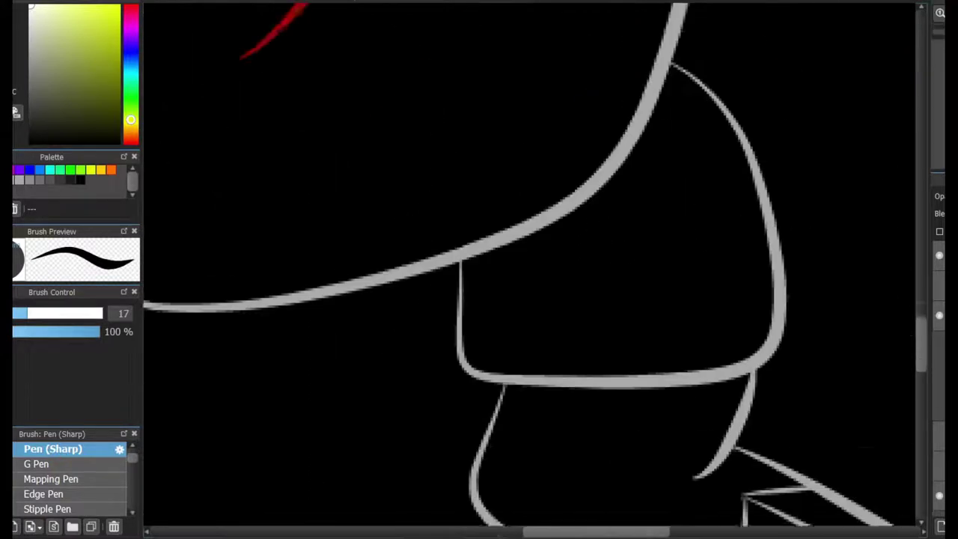
Draw two curved white armour bands across the far thigh and erase their overshooting ends
mouse_move(475, 252)
mouse_down()
mouse_move(798, 263)
mouse_move(799, 250)
mouse_up()
key(ctrl+z)
mouse_move(617, 131)
mouse_down()
mouse_move(784, 127)
mouse_move(770, 105)
mouse_up()
key(ctrl+z)
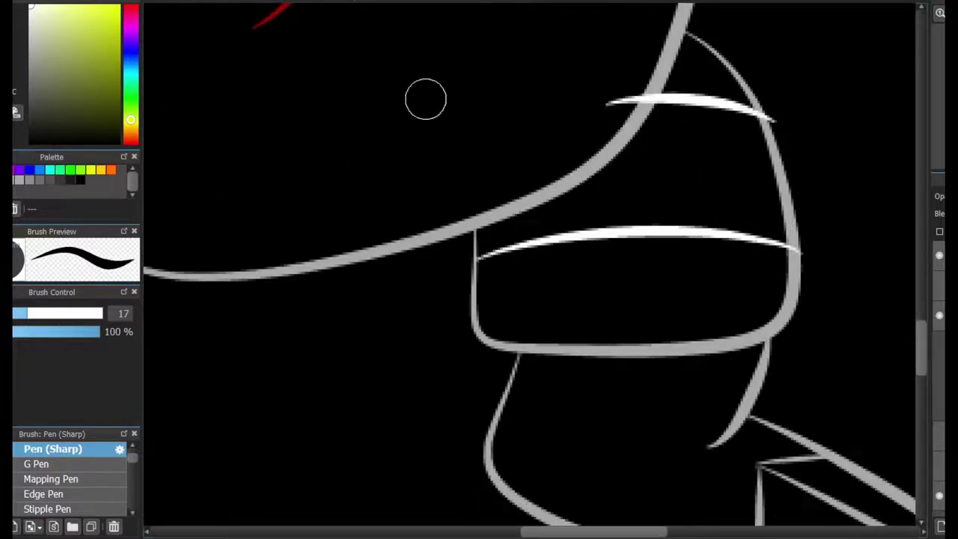
key(bracketright)
scroll(535, 265, up, 3)
scroll(513, 262, down, 3)
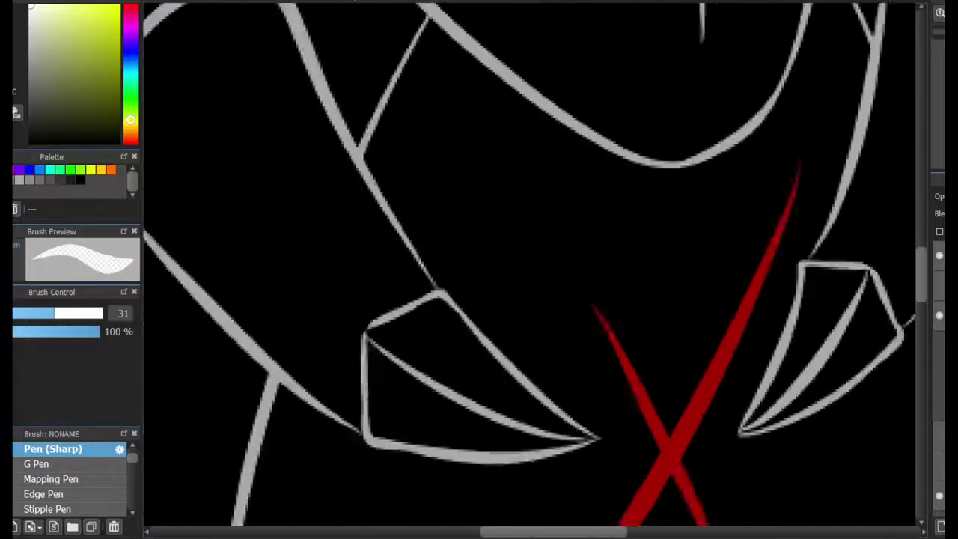
Draw four curved white armour bands across the top of the head above the forehead plate's V-shaped edge
key(bracketleft)
mouse_move(535, 329)
mouse_down()
mouse_move(575, 305)
mouse_move(785, 313)
mouse_up()
key(ctrl+z)
key(ctrl+z)
key(ctrl+z)
mouse_move(496, 263)
mouse_down()
mouse_move(800, 251)
mouse_move(791, 251)
mouse_up()
mouse_move(447, 217)
mouse_down()
mouse_move(515, 169)
mouse_move(751, 146)
mouse_up()
key(ctrl+z)
mouse_move(397, 164)
mouse_down()
mouse_move(587, 66)
mouse_move(677, 101)
mouse_move(669, 82)
mouse_up()
key(ctrl+z)
key(ctrl+z)
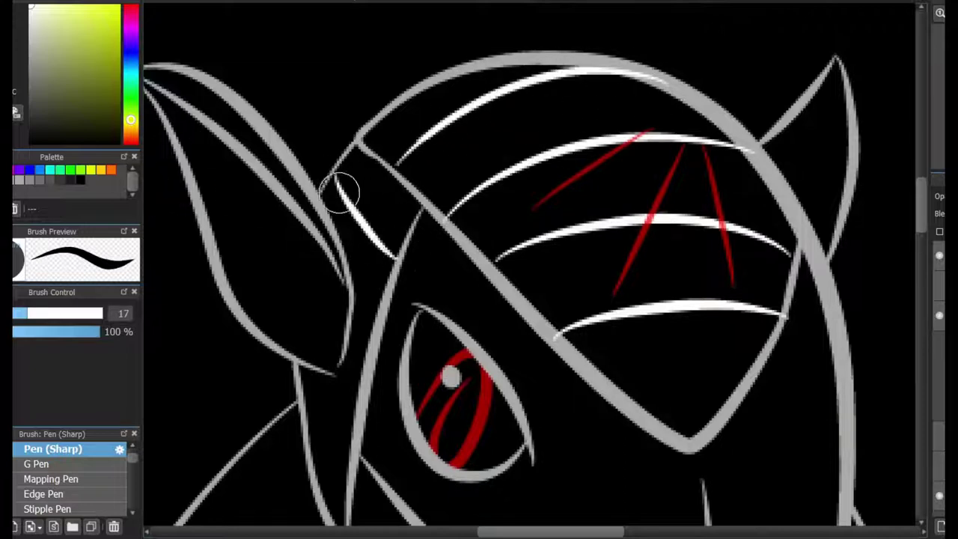
Draw two short white band lines on the side of the head, one beside and one below the near ear
drag(338, 174, 396, 264)
drag(351, 411, 273, 383)
key(bracketright)
key(bracketright)
key(bracketright)
key(ctrl+z)
drag(352, 413, 299, 395)
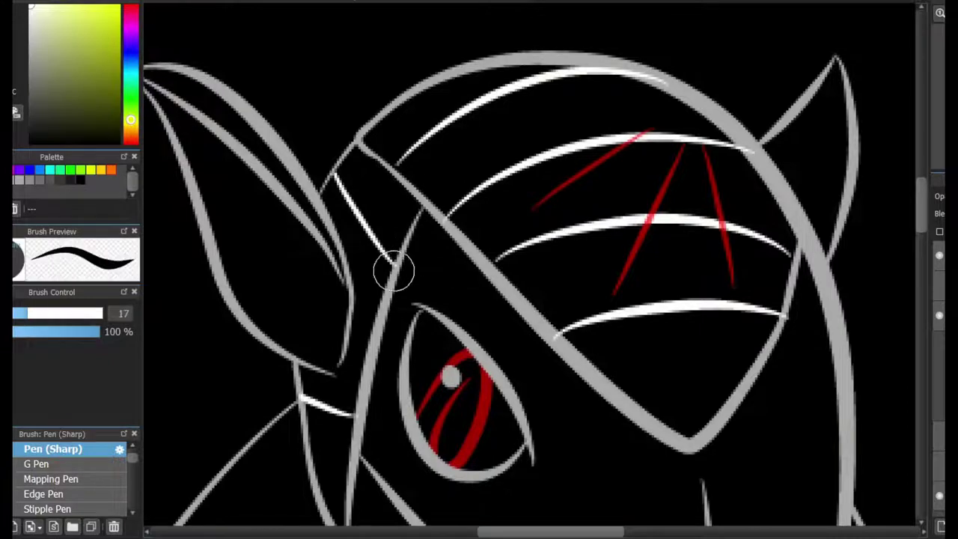
drag(394, 267, 428, 200)
scroll(528, 269, down, 10)
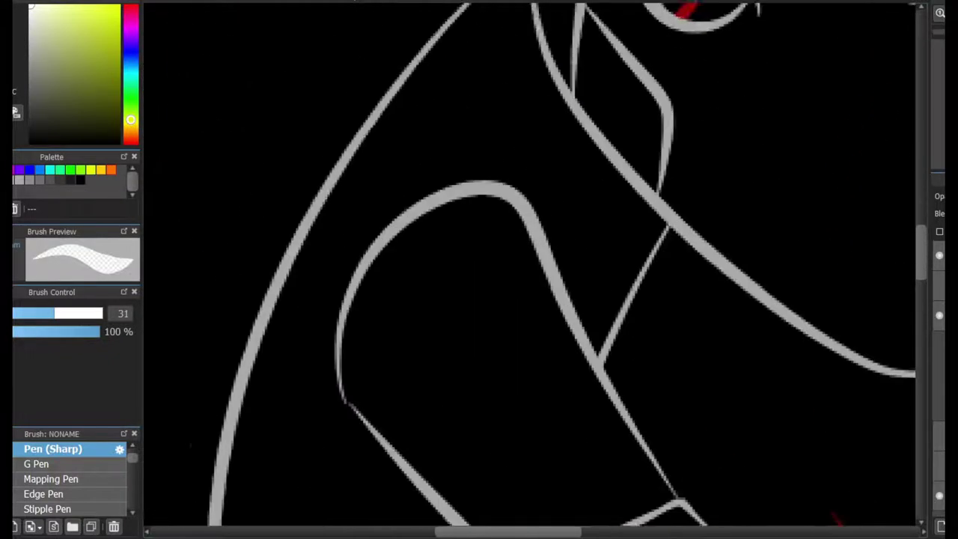
Draw a curved white armour band across the near forearm just behind the claw
click(52, 449)
mouse_move(474, 331)
mouse_down()
mouse_move(455, 395)
mouse_move(569, 248)
mouse_up()
key(ctrl+z)
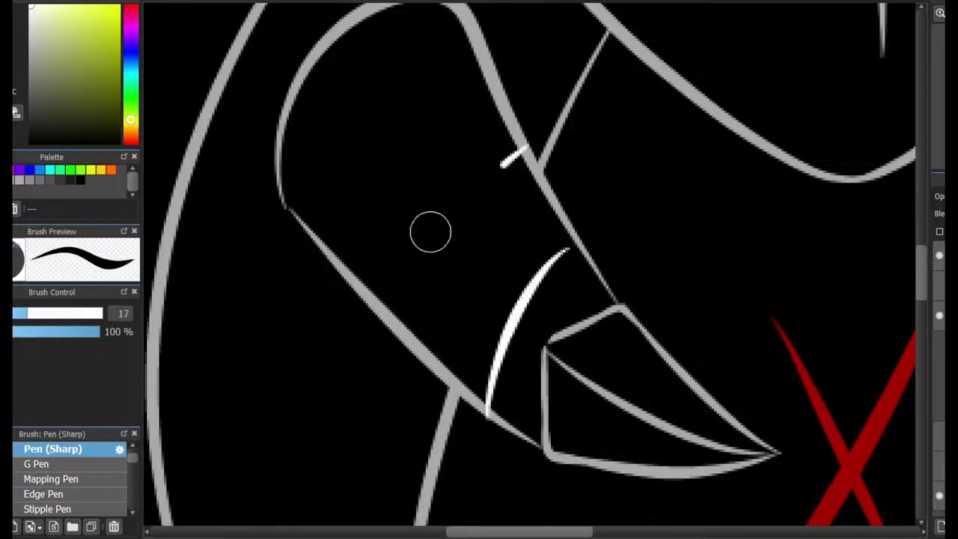
Draw two more curved white bands across the near arm between the wrist band and the shoulder
drag(400, 333, 509, 129)
drag(324, 233, 476, 49)
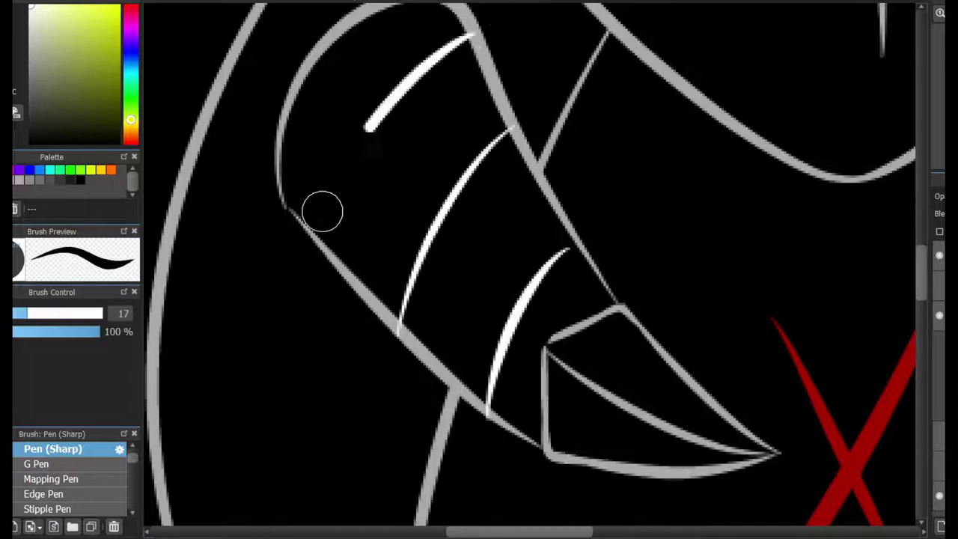
key(ctrl+z)
key(ctrl+z)
drag(406, 181, 514, 134)
key(ctrl+z)
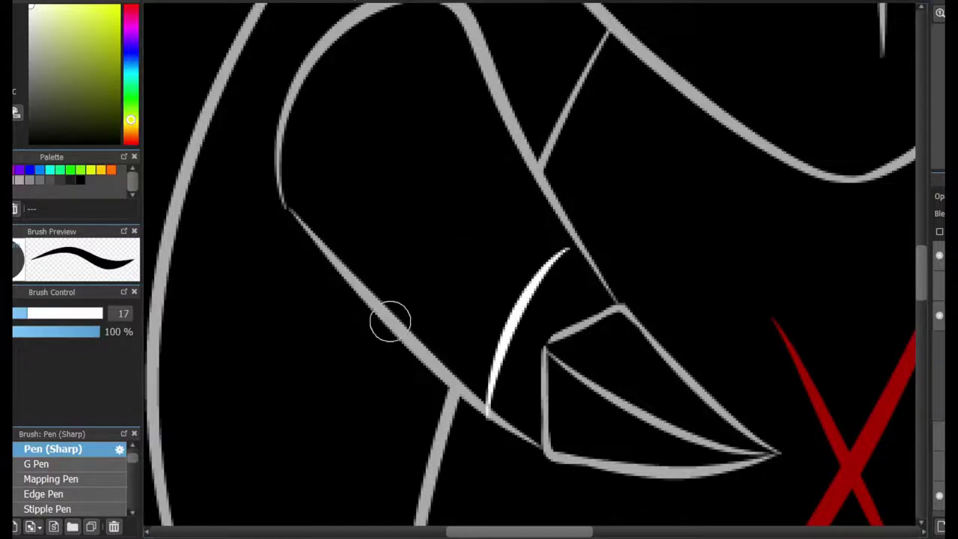
drag(389, 329, 516, 124)
mouse_move(324, 254)
mouse_down()
mouse_move(348, 128)
mouse_move(449, 45)
mouse_up()
key(ctrl+z)
key(ctrl+z)
mouse_move(398, 333)
mouse_down()
mouse_move(411, 222)
mouse_move(509, 120)
mouse_up()
drag(321, 235, 452, 45)
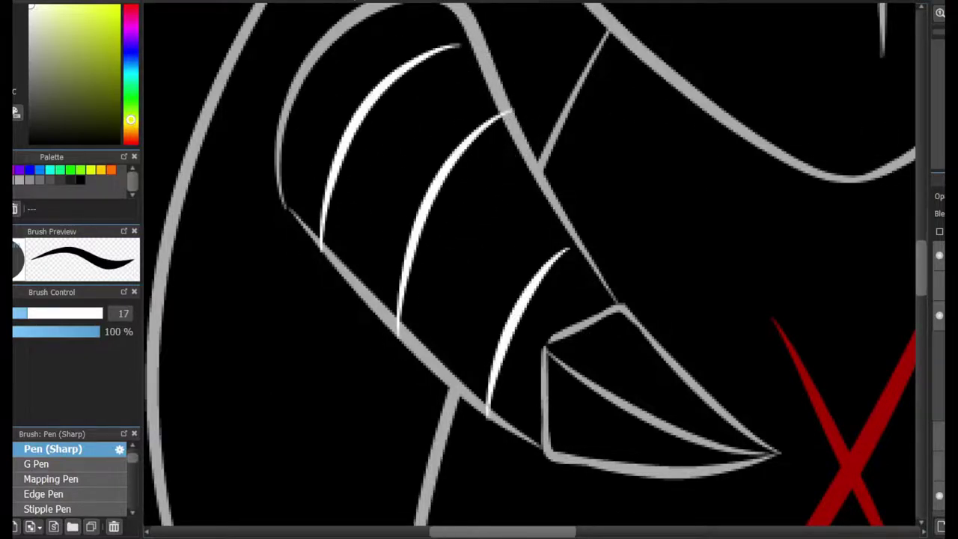
Draw three curved white armour bands across the far arm
scroll(584, 325, right, 5)
drag(574, 330, 641, 439)
key(ctrl+z)
drag(566, 357, 650, 457)
mouse_move(585, 284)
mouse_down()
mouse_move(703, 322)
mouse_move(711, 367)
mouse_up()
key(ctrl+z)
key(ctrl+z)
mouse_move(610, 199)
mouse_down()
mouse_move(711, 254)
mouse_move(726, 236)
mouse_up()
scroll(529, 269, down, 10)
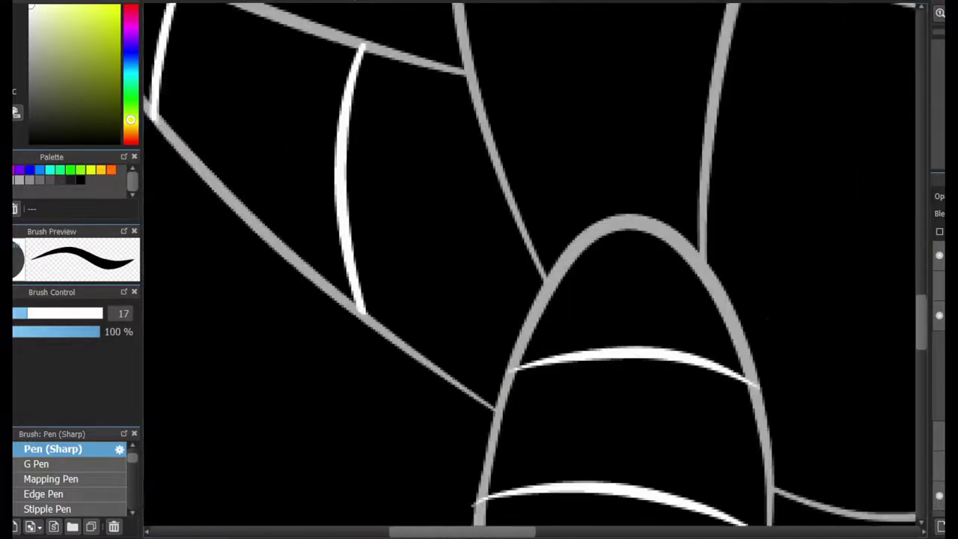
scroll(529, 269, left, 5)
scroll(529, 269, up, 2)
scroll(529, 269, left, 1)
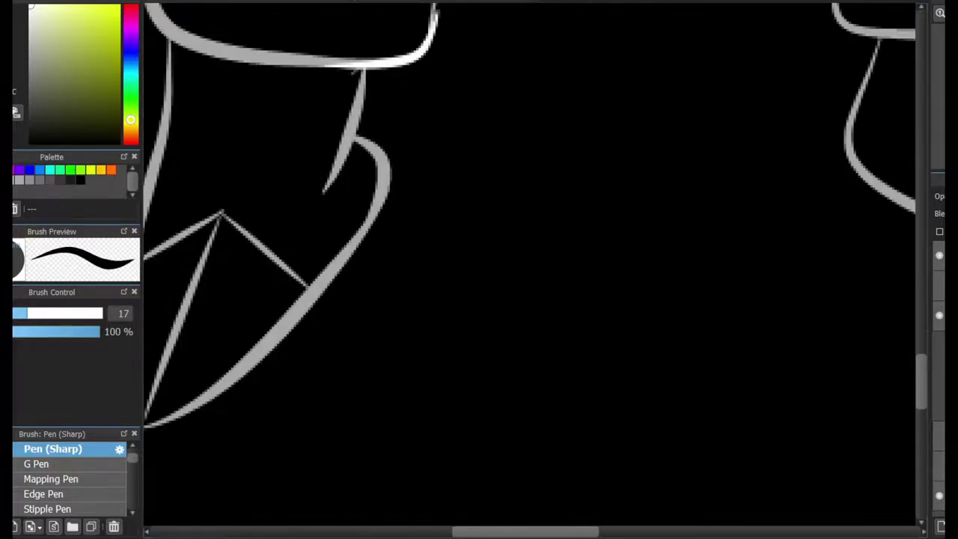
key(ctrl+0)
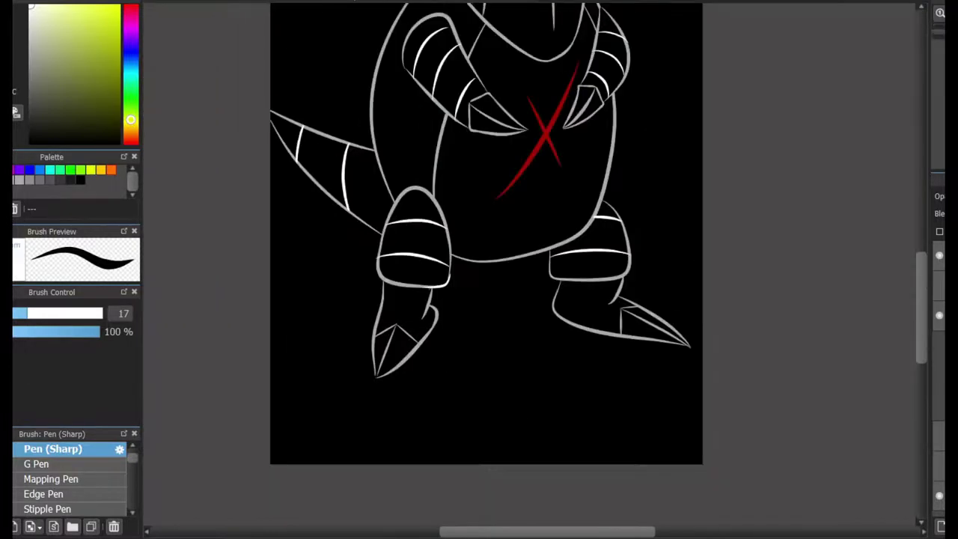
scroll(529, 269, up, 2)
scroll(453, 168, up, 1)
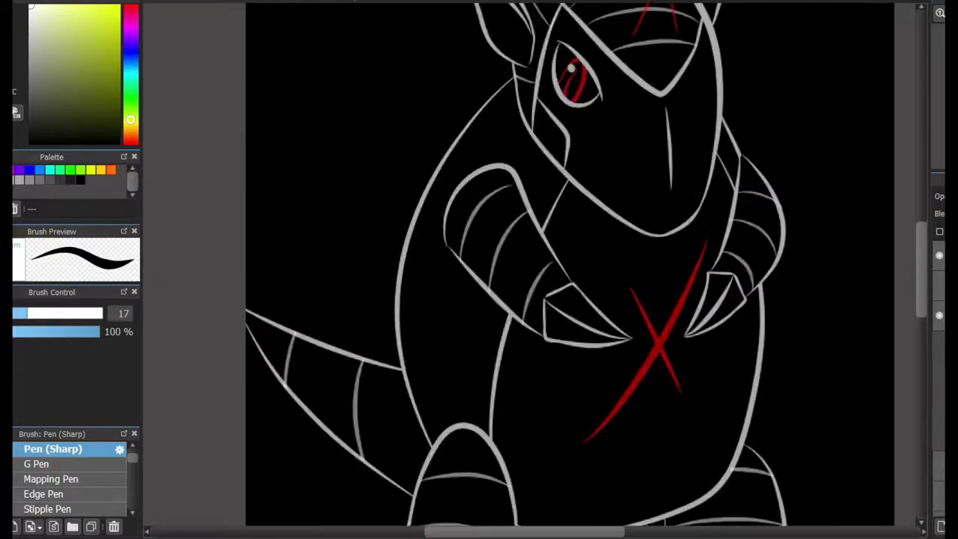
Draw four long curved white bands across the back shell, from the shoulder down to the near thigh
key(ctrl+z)
drag(483, 112, 556, 214)
key(ctrl+z)
drag(408, 202, 542, 333)
drag(525, 365, 370, 303)
mouse_move(516, 404)
mouse_down()
mouse_move(390, 389)
mouse_move(422, 406)
mouse_up()
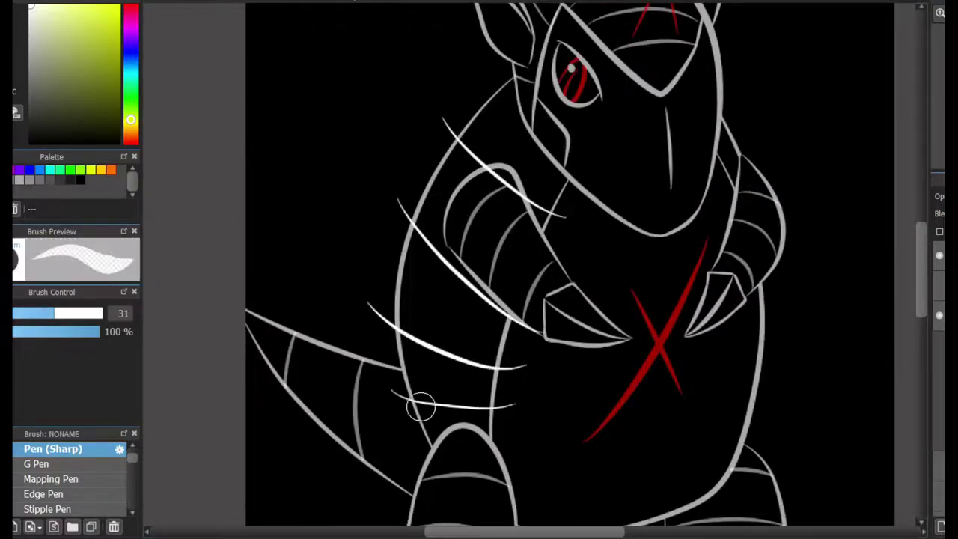
Erase the shell band parts that extend past the back outline, overlap the near arm or cross onto the belly
scroll(424, 409, up, 2)
drag(362, 231, 314, 194)
drag(363, 370, 384, 391)
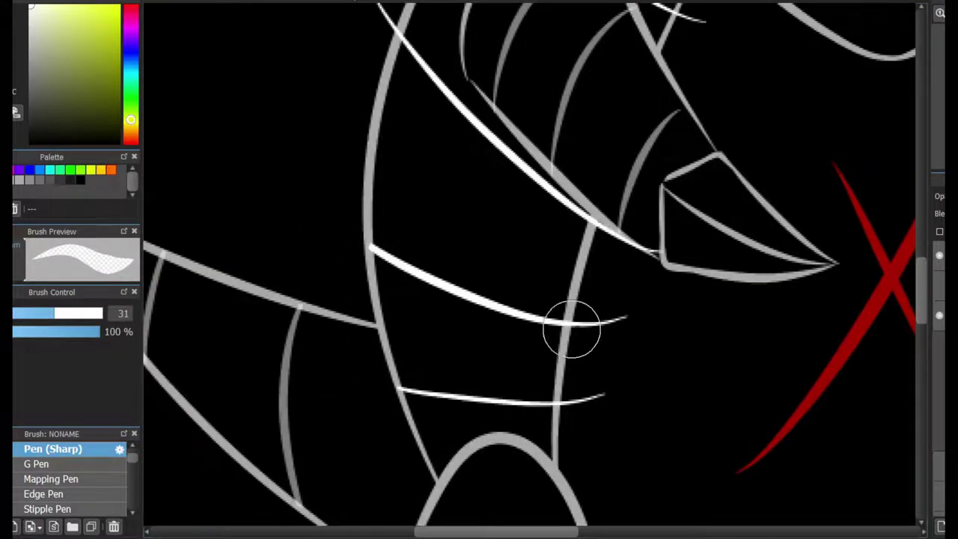
drag(625, 320, 577, 332)
drag(605, 393, 558, 402)
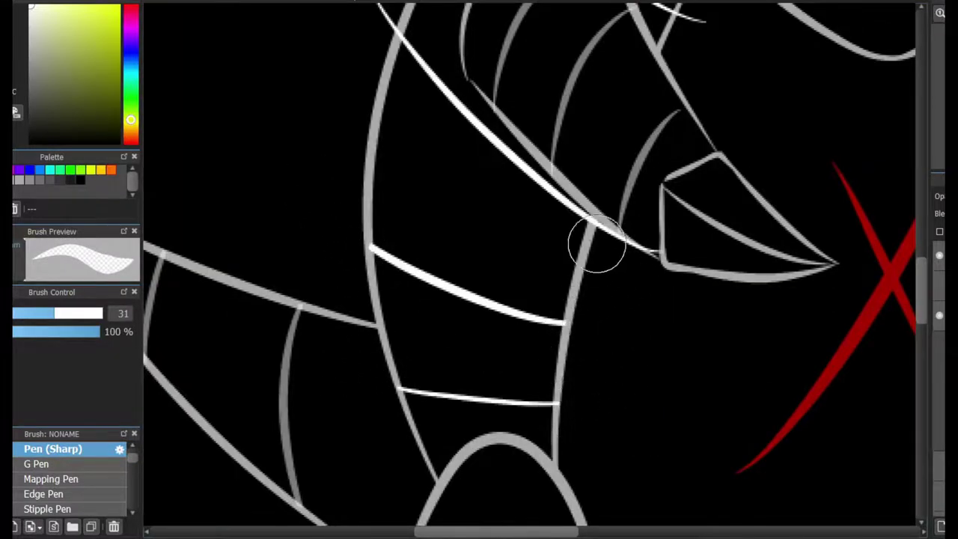
drag(596, 246, 658, 256)
scroll(662, 223, up, 3)
drag(624, 166, 542, 100)
scroll(367, 212, up, 3)
drag(485, 219, 470, 159)
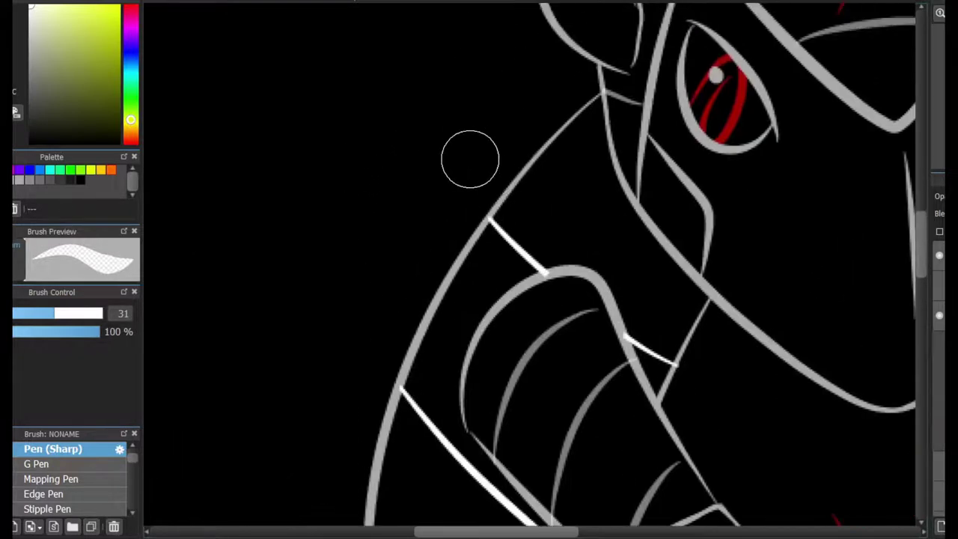
Draw a red diagonal scar across the white line on the snout
scroll(485, 144, down, 5)
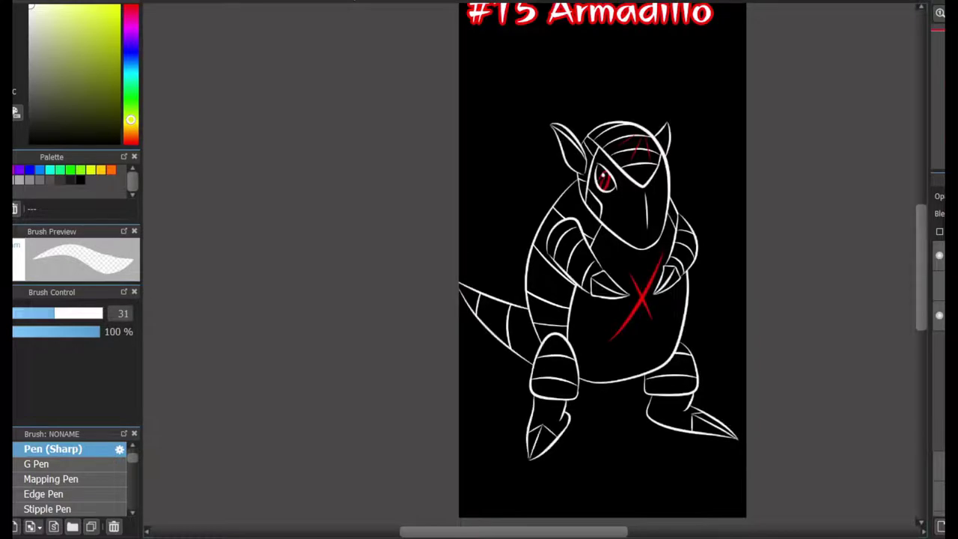
scroll(636, 187, up, 5)
scroll(478, 274, down, 1)
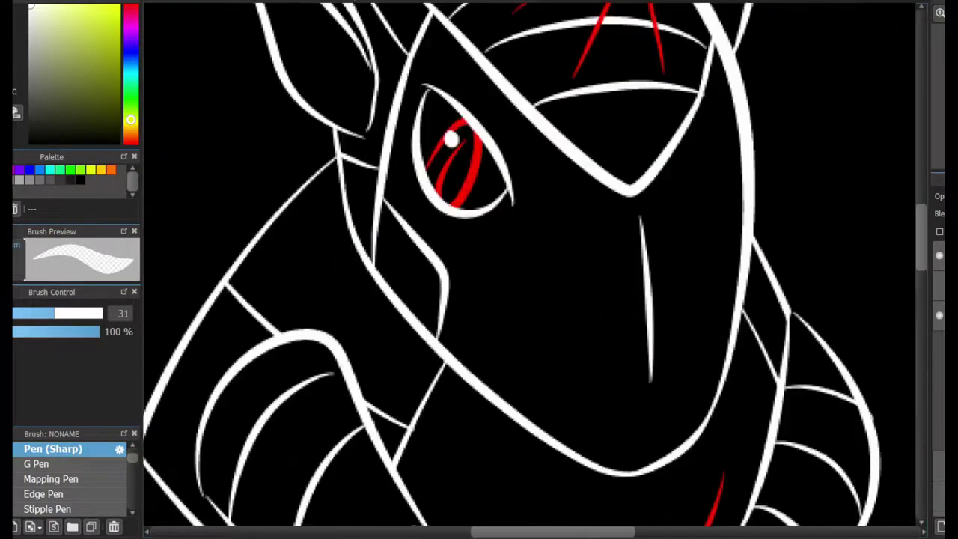
key(x)
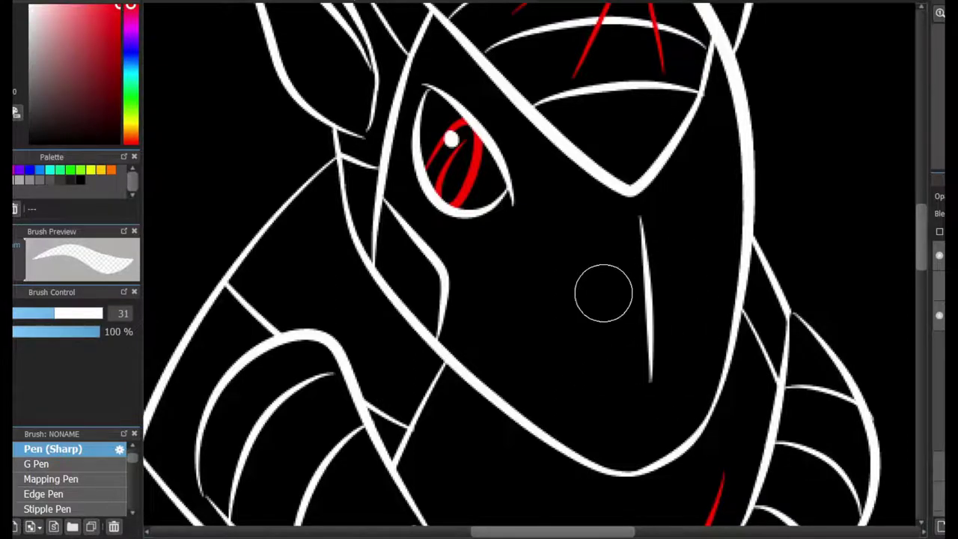
key(b)
drag(606, 346, 682, 259)
key(ctrl+z)
key(ctrl+z)
drag(581, 359, 681, 239)
key(ctrl+z)
drag(682, 322, 604, 265)
key(ctrl+z)
Draw a small red scar on the near arm from four short parallel slashes crossed by a diagonal line
scroll(523, 269, up, 3)
scroll(485, 266, up, 3)
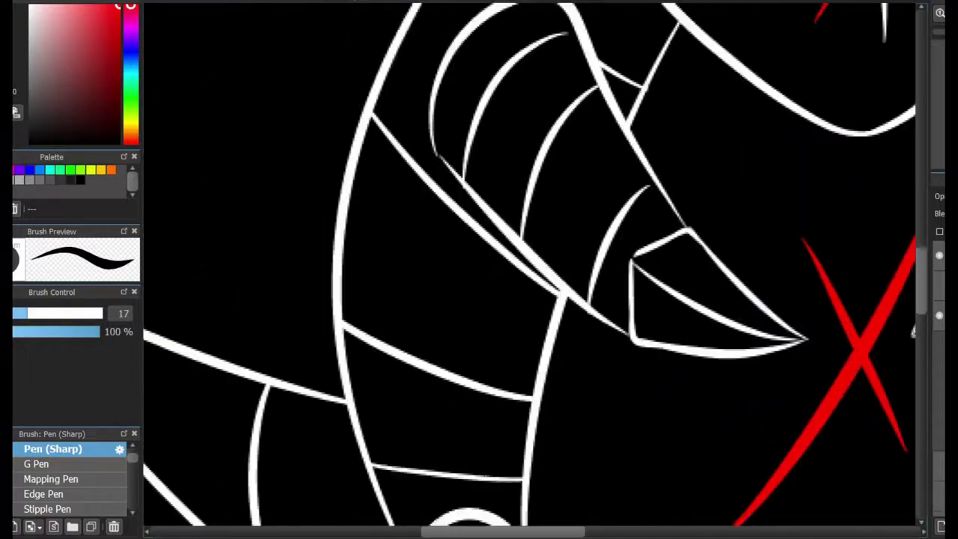
scroll(594, 185, up, 3)
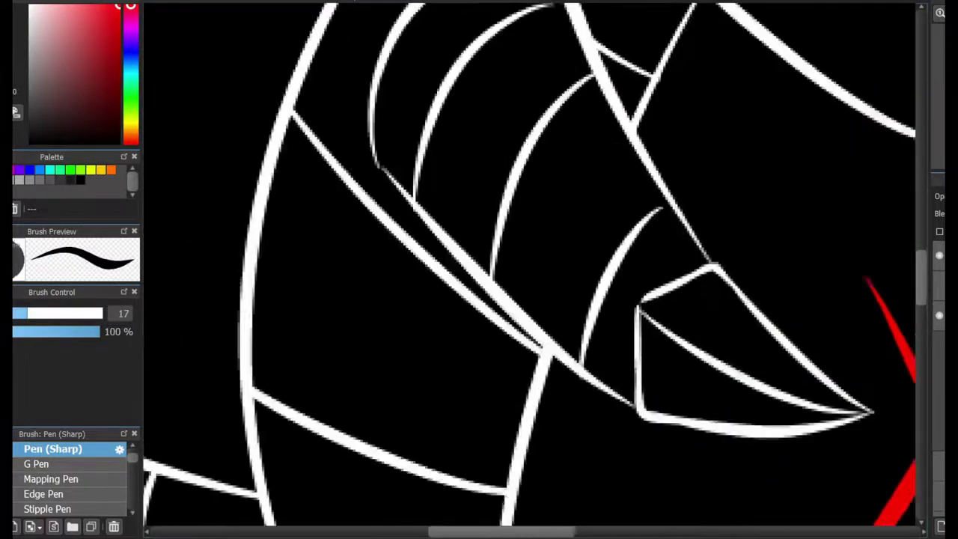
drag(591, 104, 553, 167)
drag(606, 131, 557, 183)
drag(619, 146, 573, 199)
drag(631, 159, 591, 212)
drag(556, 114, 597, 153)
drag(599, 149, 630, 203)
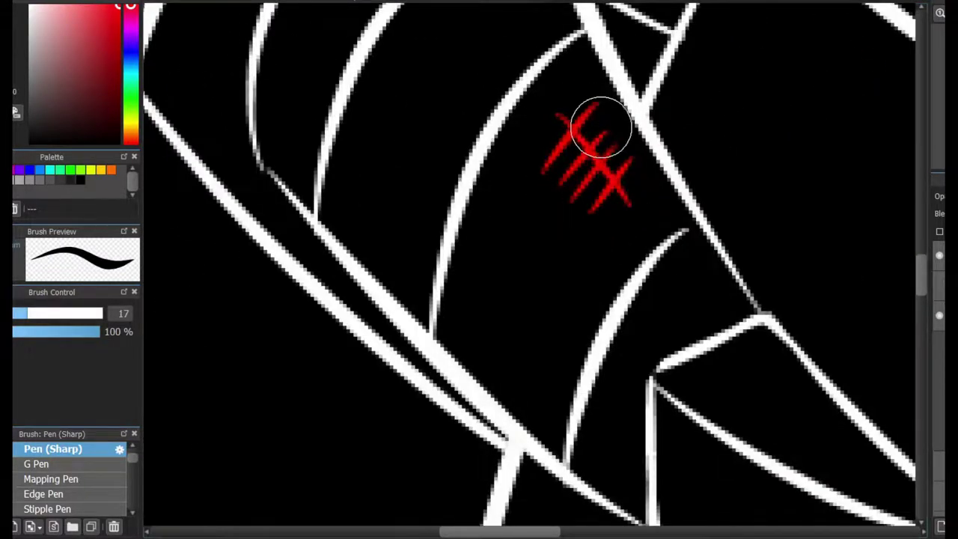
Redraw the far thigh's upper edge in white from higher on the belly outline and erase the old edge
scroll(600, 145, down, 6)
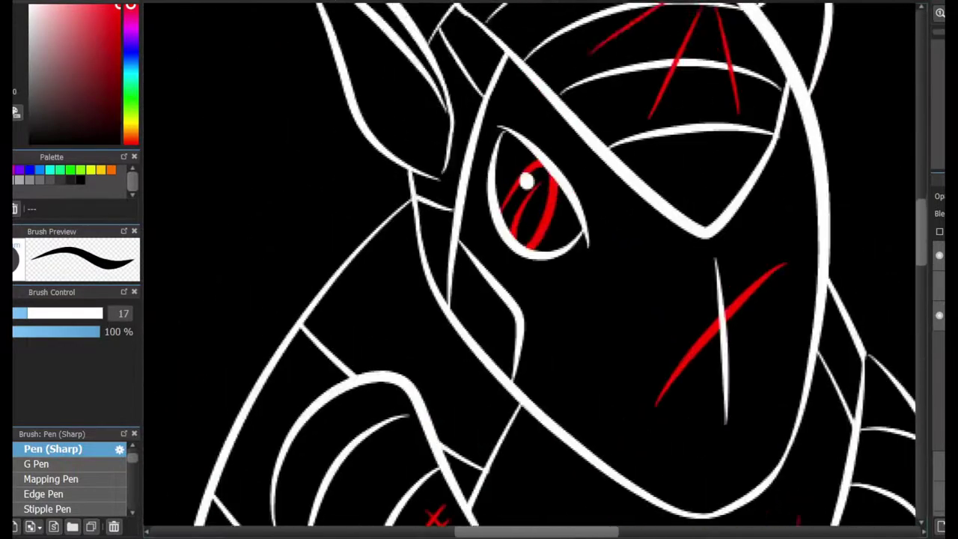
scroll(601, 329, up, 3)
scroll(413, 274, up, 3)
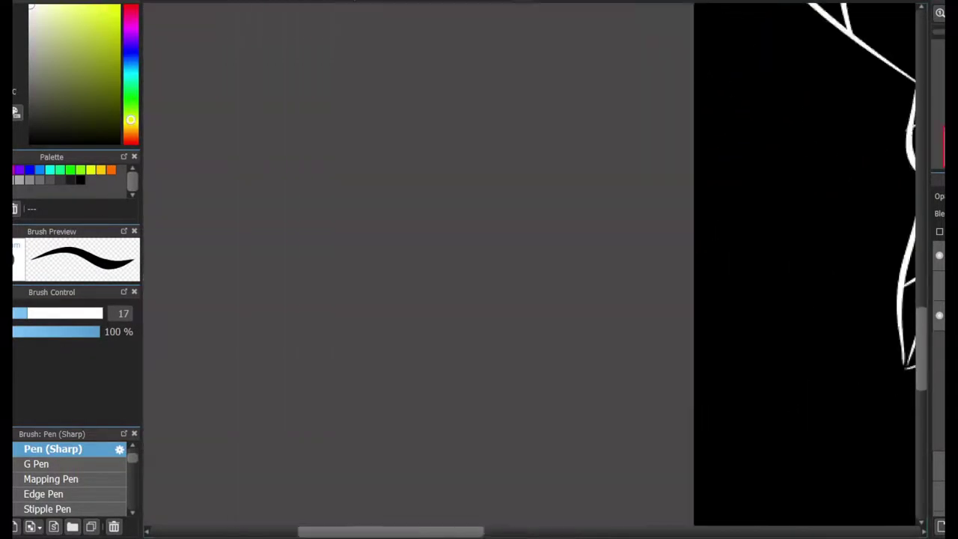
mouse_move(630, 181)
mouse_down()
mouse_move(641, 145)
mouse_move(633, 111)
mouse_move(703, 281)
mouse_up()
key(ctrl+z)
key(ctrl+z)
key(ctrl+z)
drag(645, 134, 707, 287)
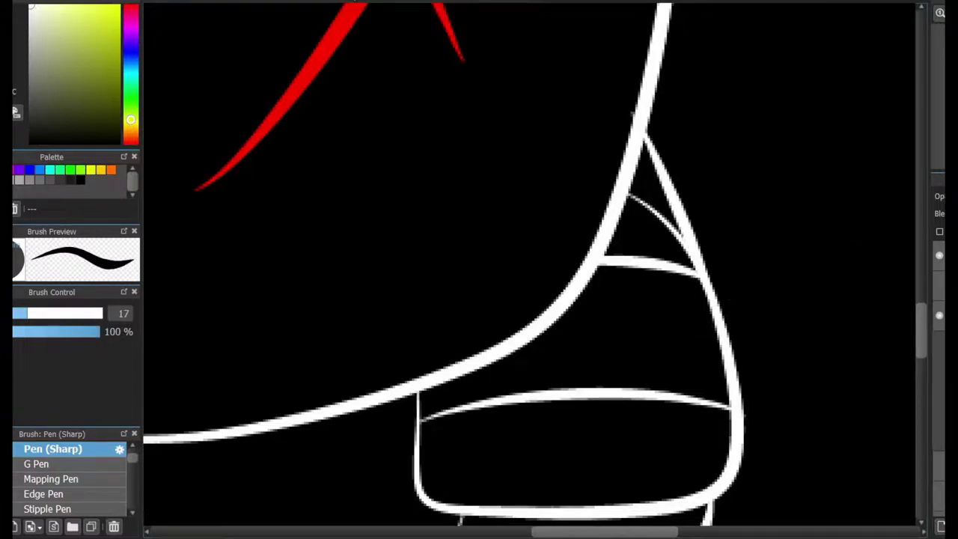
scroll(536, 164, up, 2)
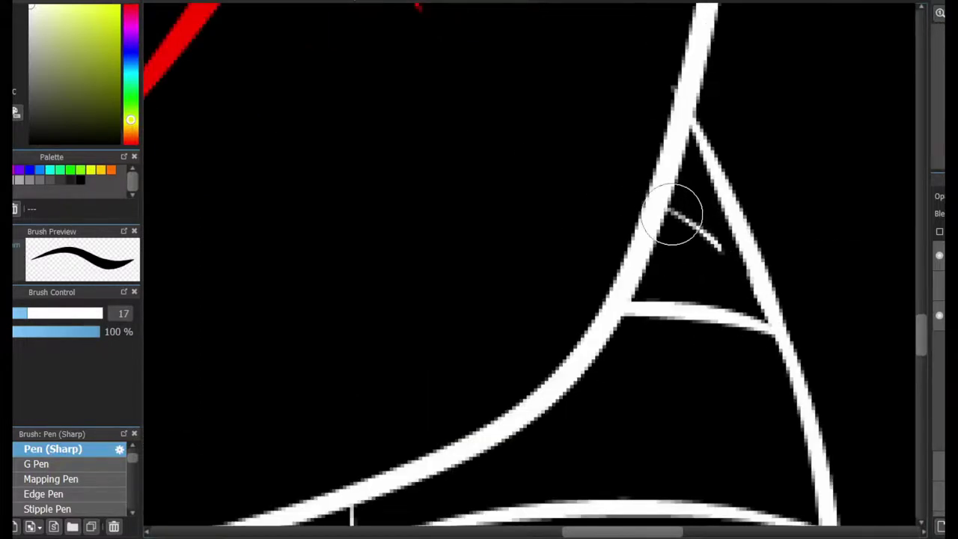
key(ctrl+z)
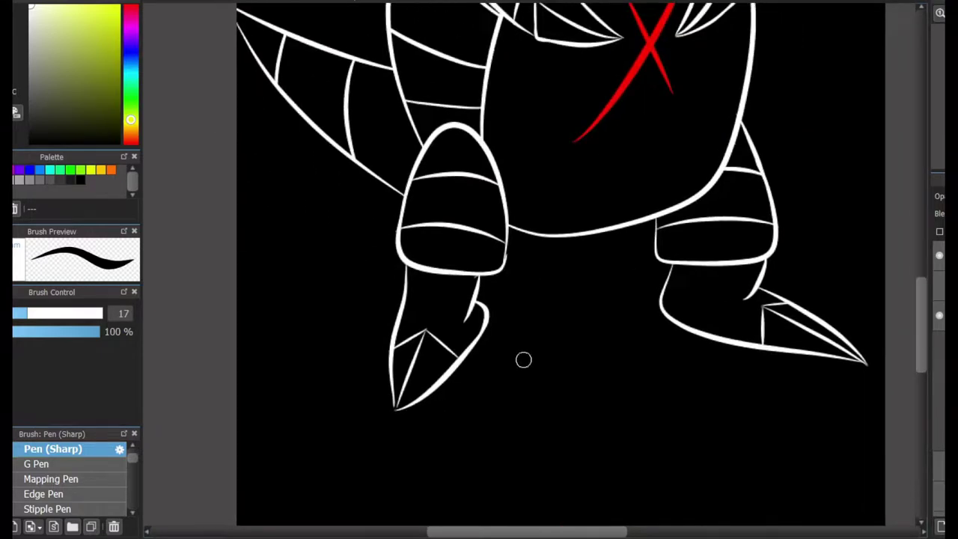
drag(541, 346, 474, 473)
key(ctrl+z)
drag(237, 316, 886, 272)
key(ctrl+z)
key(ctrl+0)
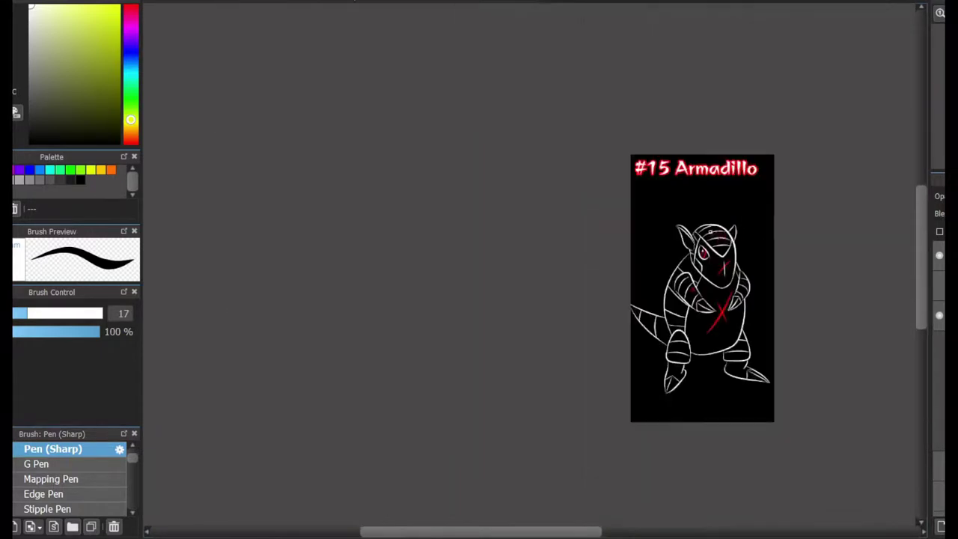
Redraw the near foot's outer edge in white to a longer, lower point and extend the claw's centre line and inner edge to it
scroll(573, 338, up, 2)
scroll(477, 464, up, 5)
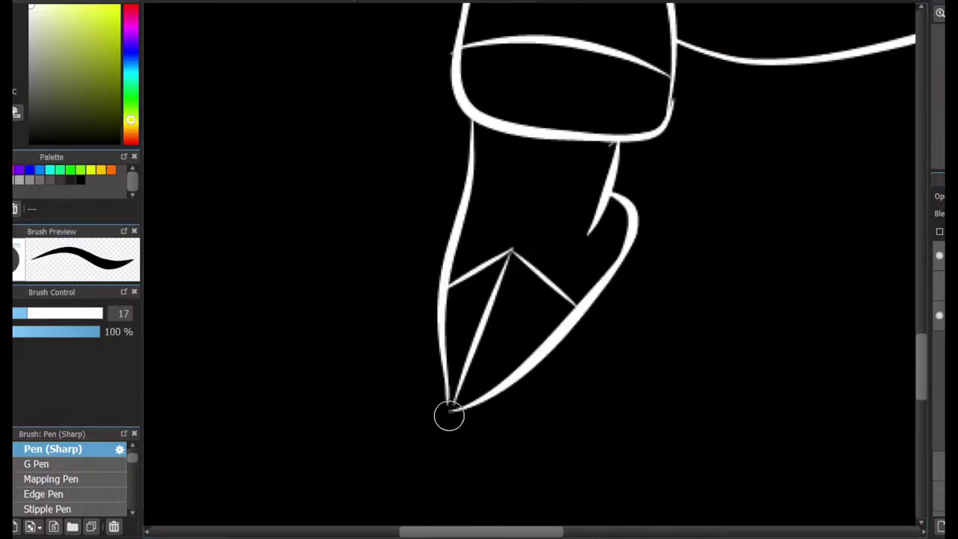
mouse_move(449, 416)
mouse_down()
mouse_move(443, 221)
mouse_move(434, 427)
mouse_up()
key(ctrl+z)
key(ctrl+z)
drag(447, 273, 431, 431)
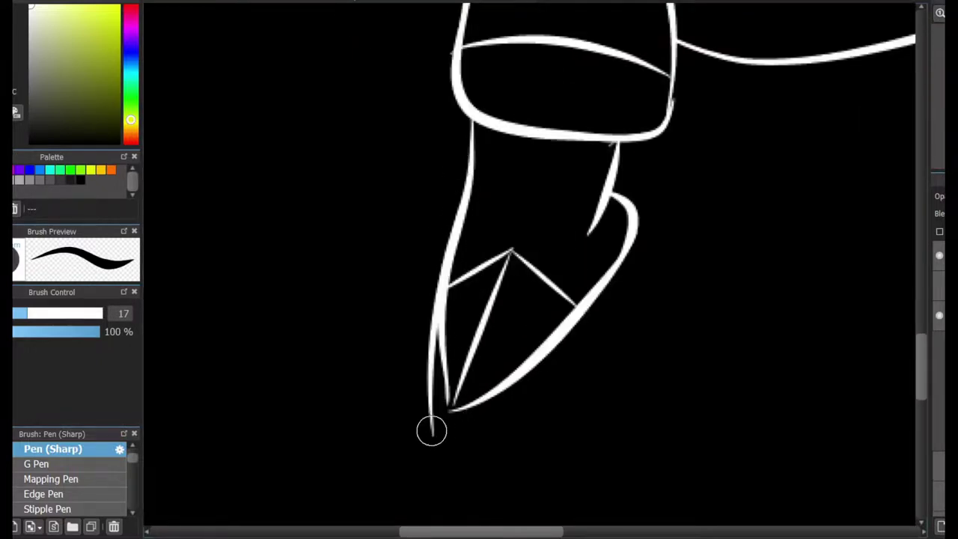
mouse_move(455, 379)
mouse_down()
mouse_move(471, 347)
mouse_move(432, 442)
mouse_move(479, 411)
mouse_up()
key(ctrl+z)
scroll(484, 393, up, 1)
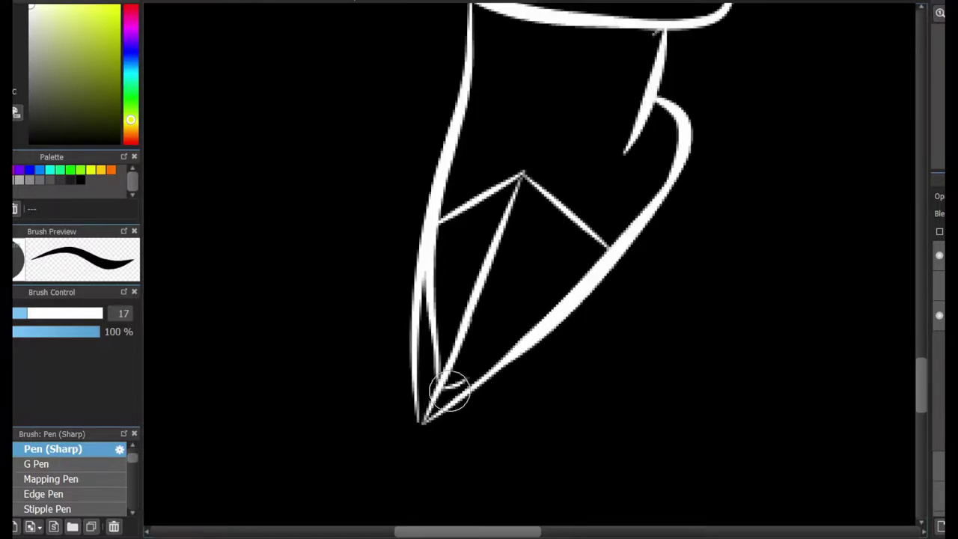
Erase the old outer edge and leftover tip marks inside the near foot's claw and refine its inner edge
drag(426, 322, 438, 234)
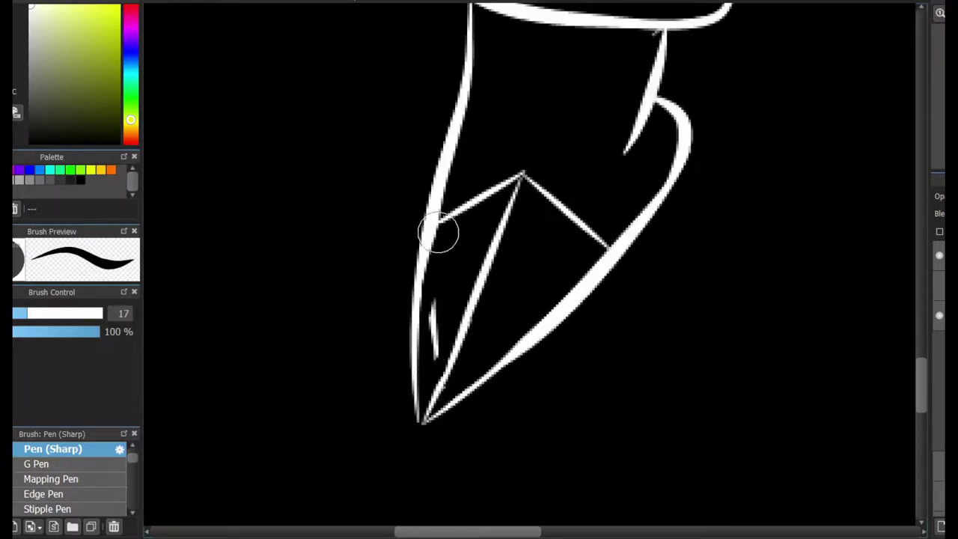
key(ctrl+z)
drag(642, 233, 526, 349)
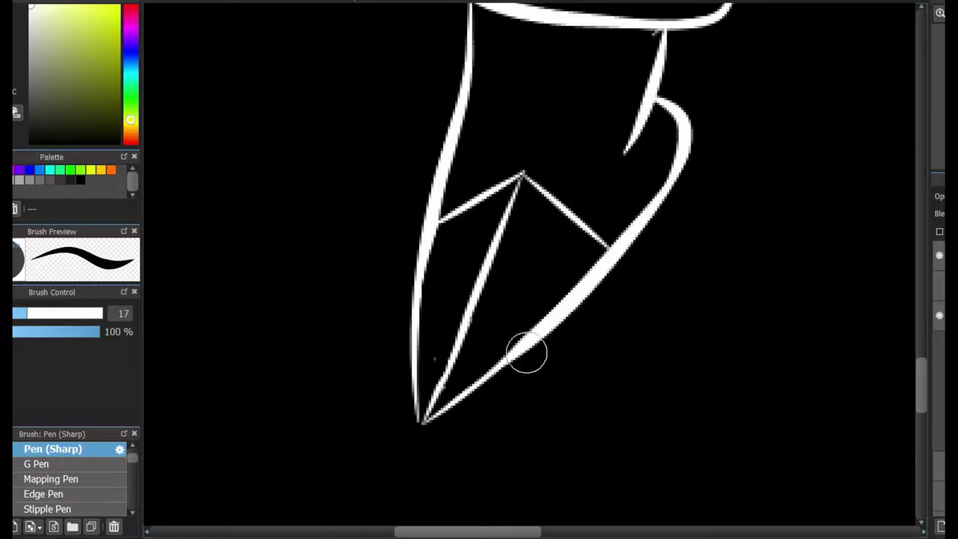
key(ctrl+z)
drag(606, 295, 539, 352)
scroll(635, 299, down, 5)
scroll(910, 175, down, 3)
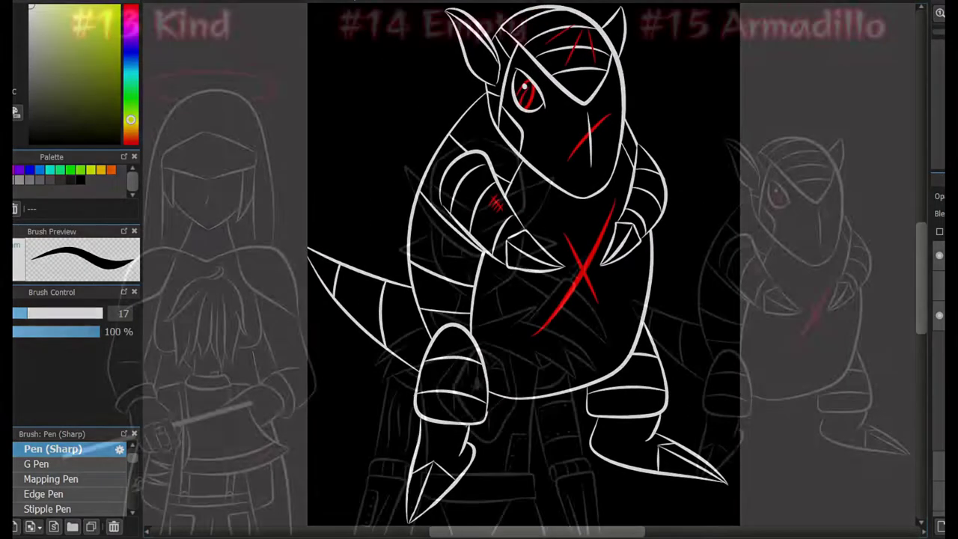